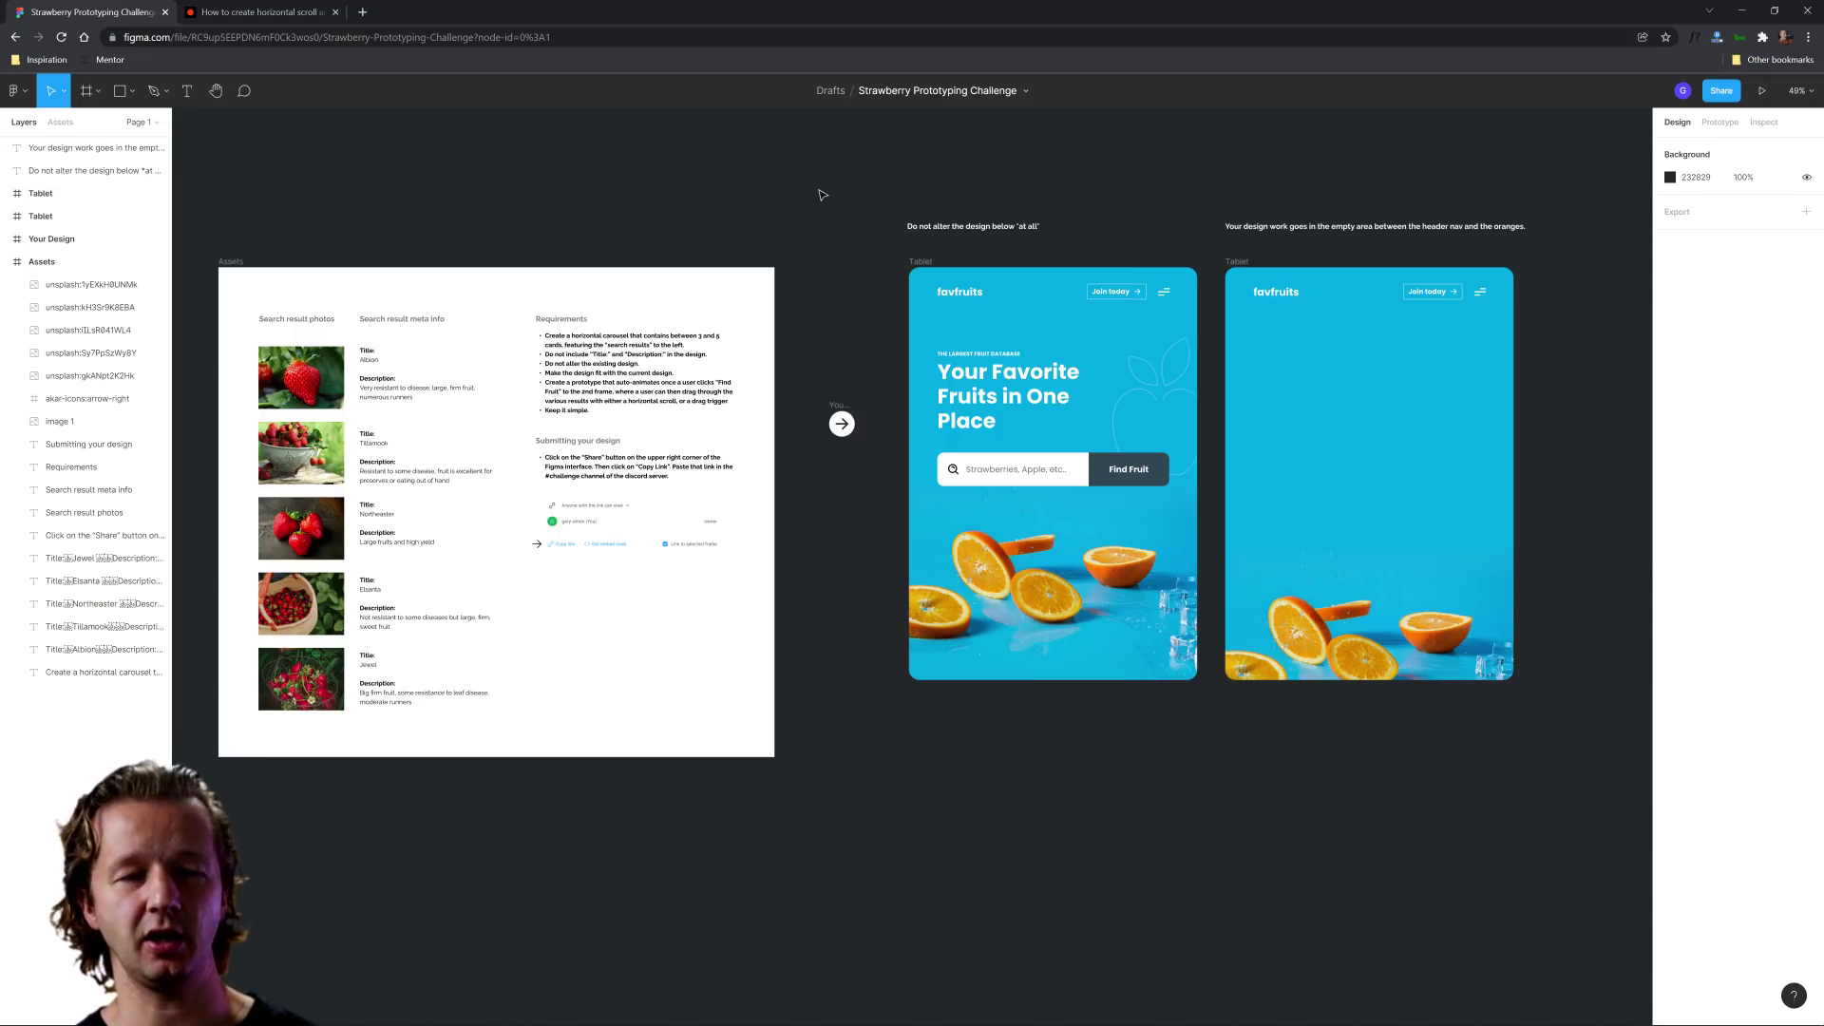
Step: Add an on-click prototype connection from the Find Fruit button in the first tablet frame to the second tablet frame
scroll(1272, 290, up, 4)
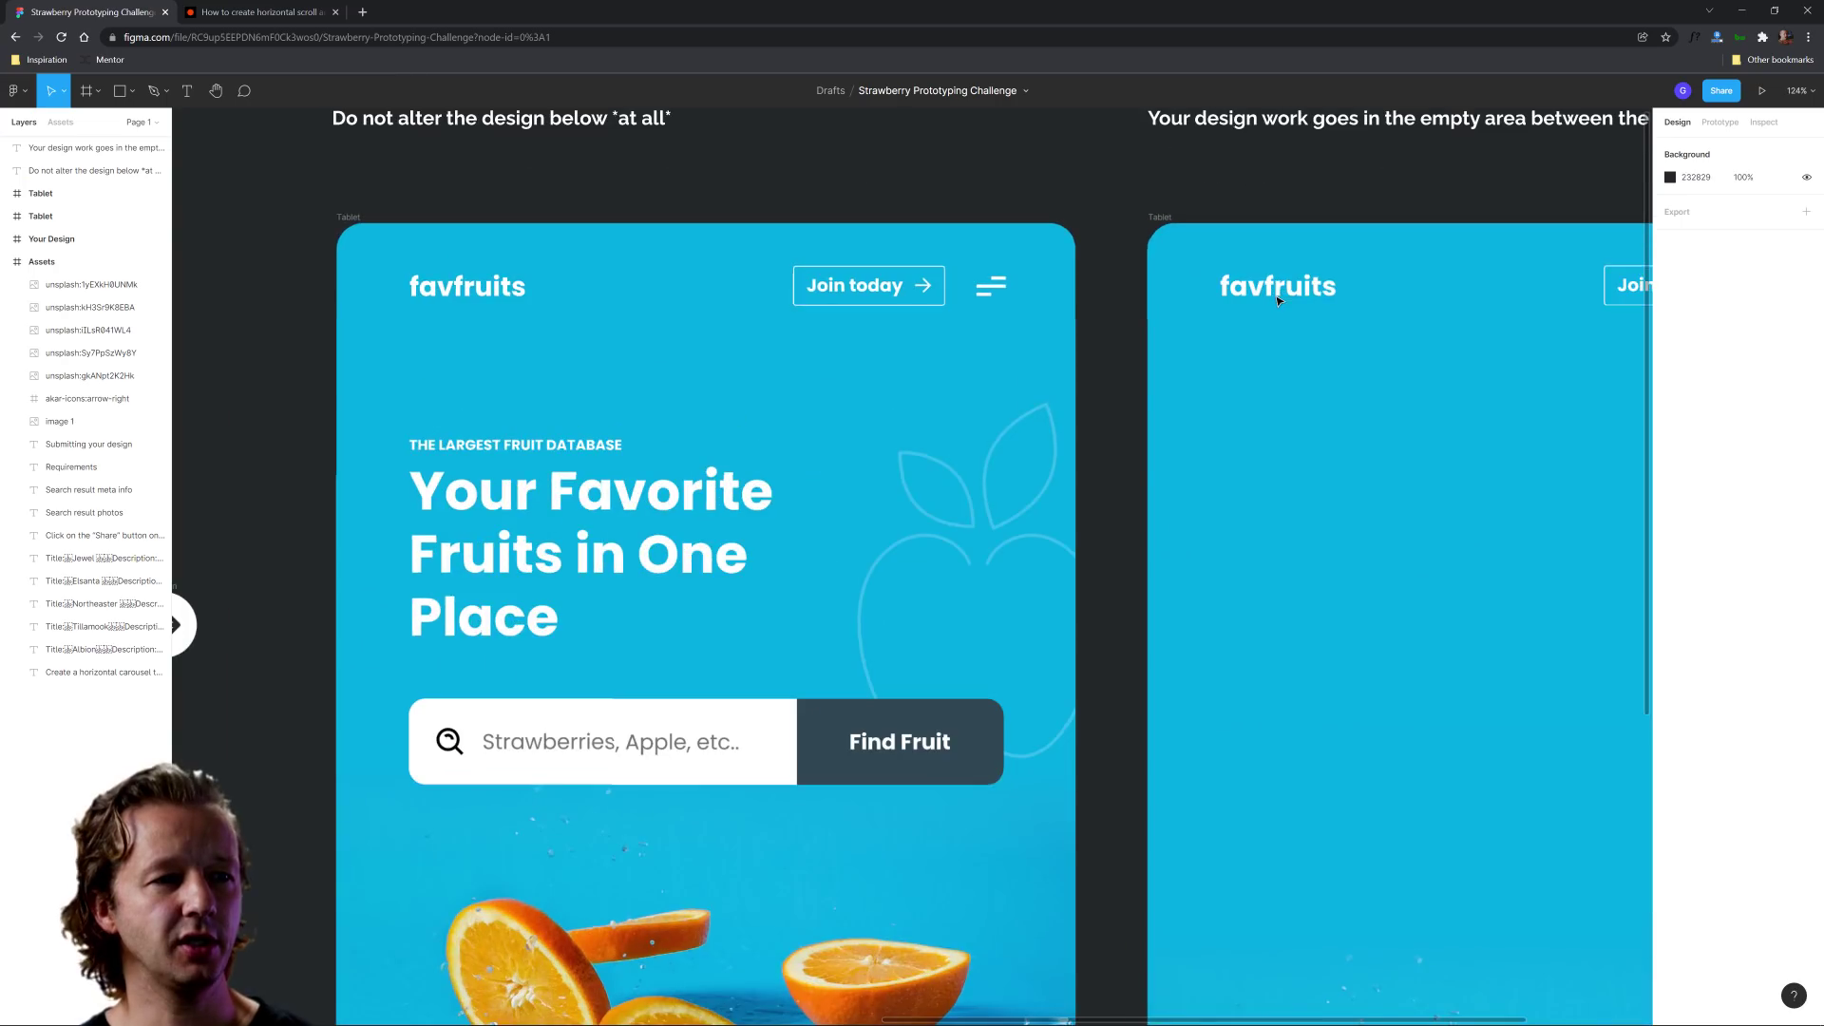
scroll(1286, 287, down, 2)
scroll(1149, 374, down, 4)
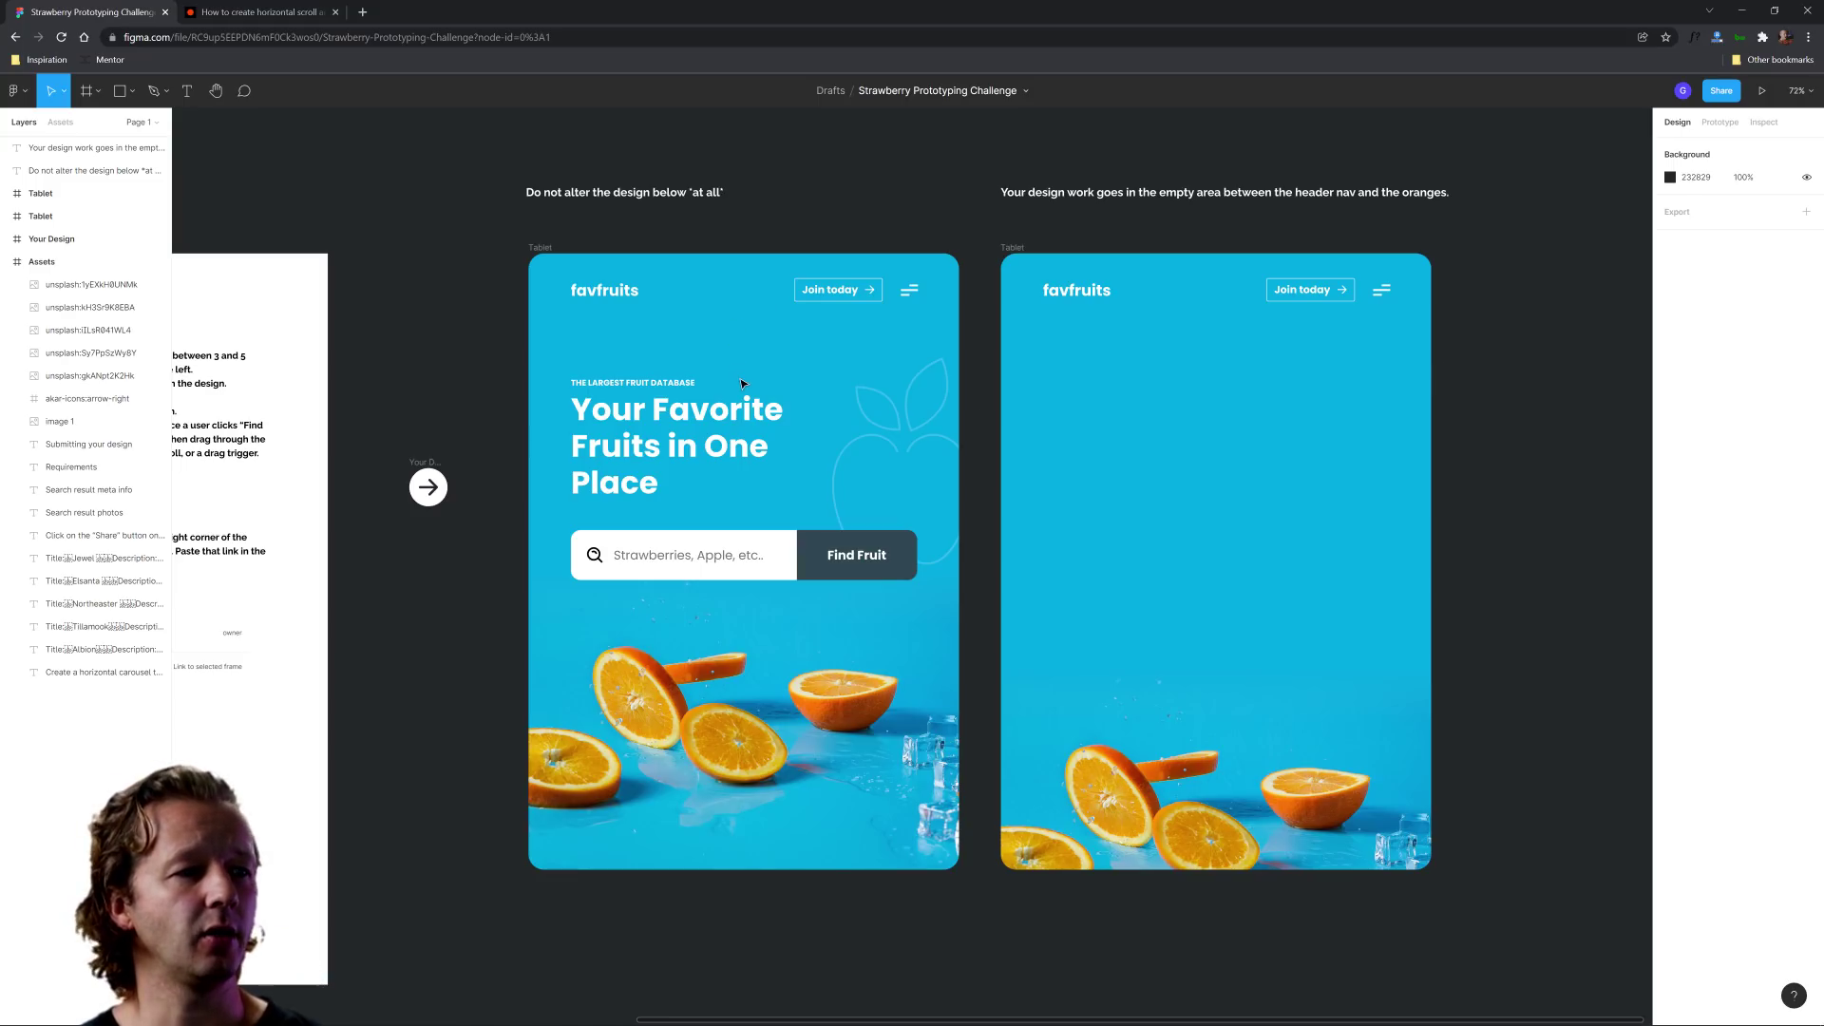
scroll(977, 476, up, 3)
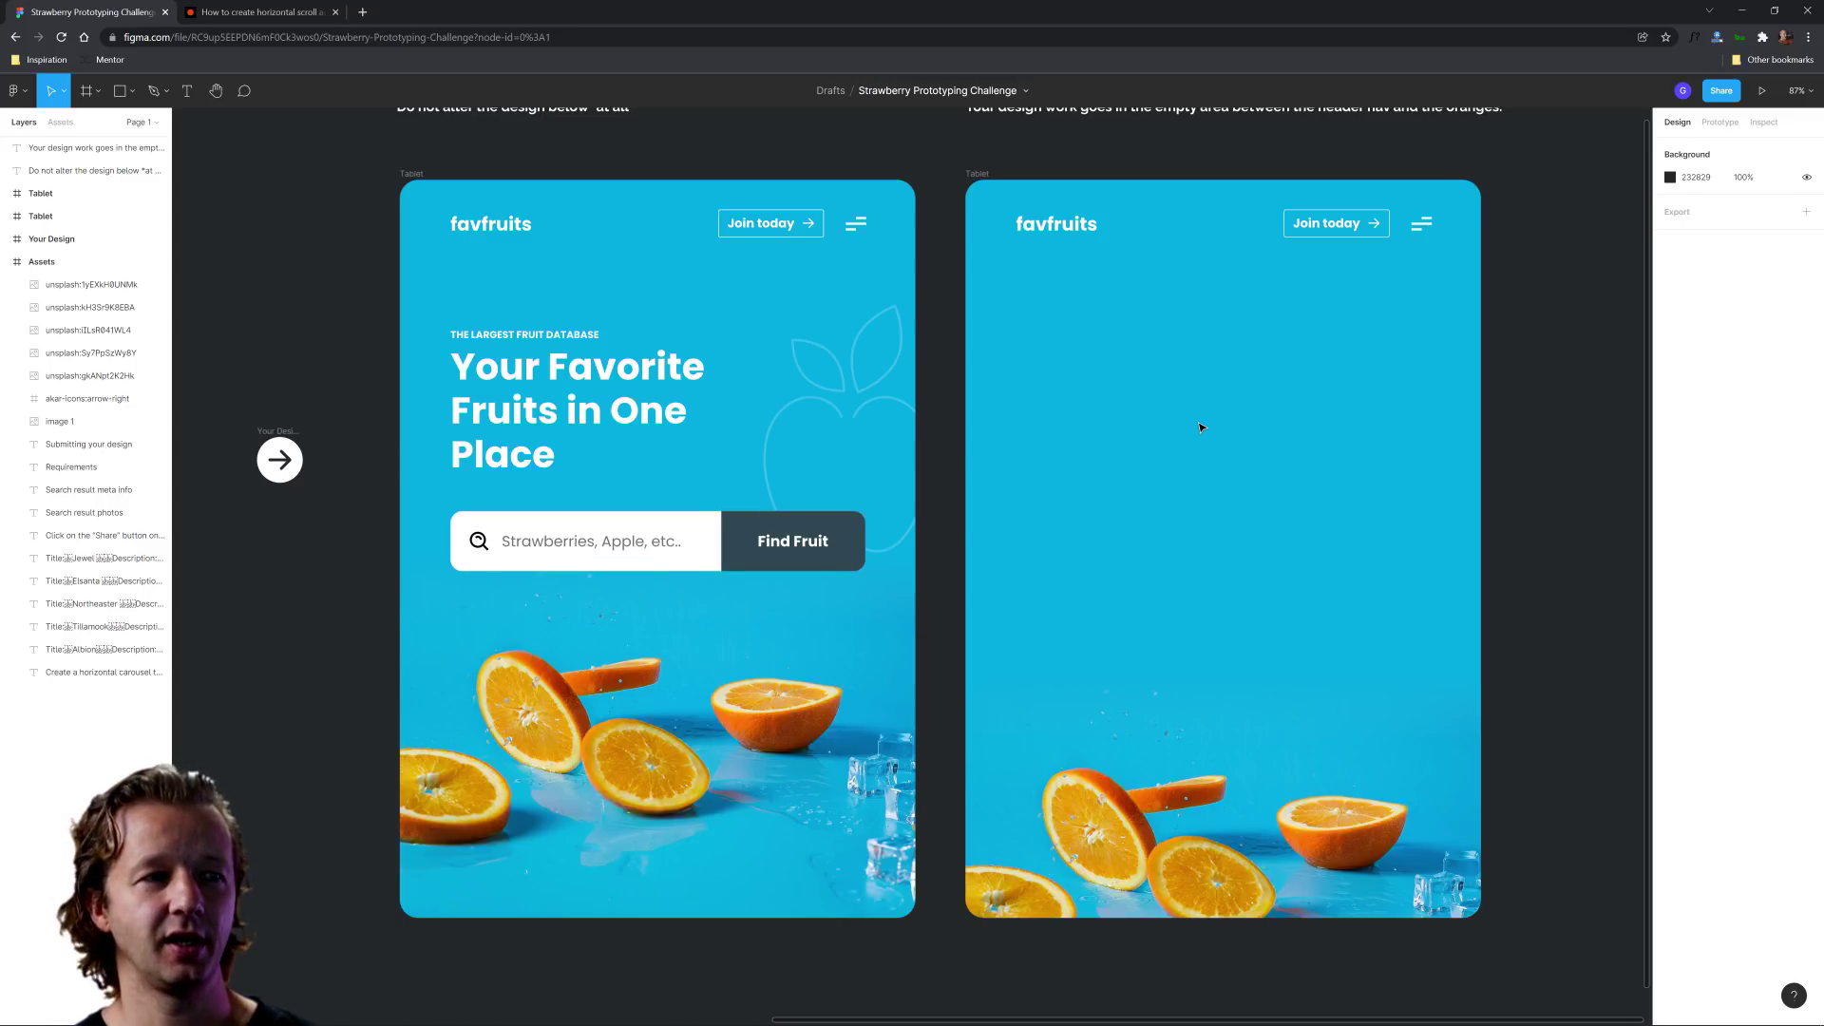
click(1719, 124)
click(857, 549)
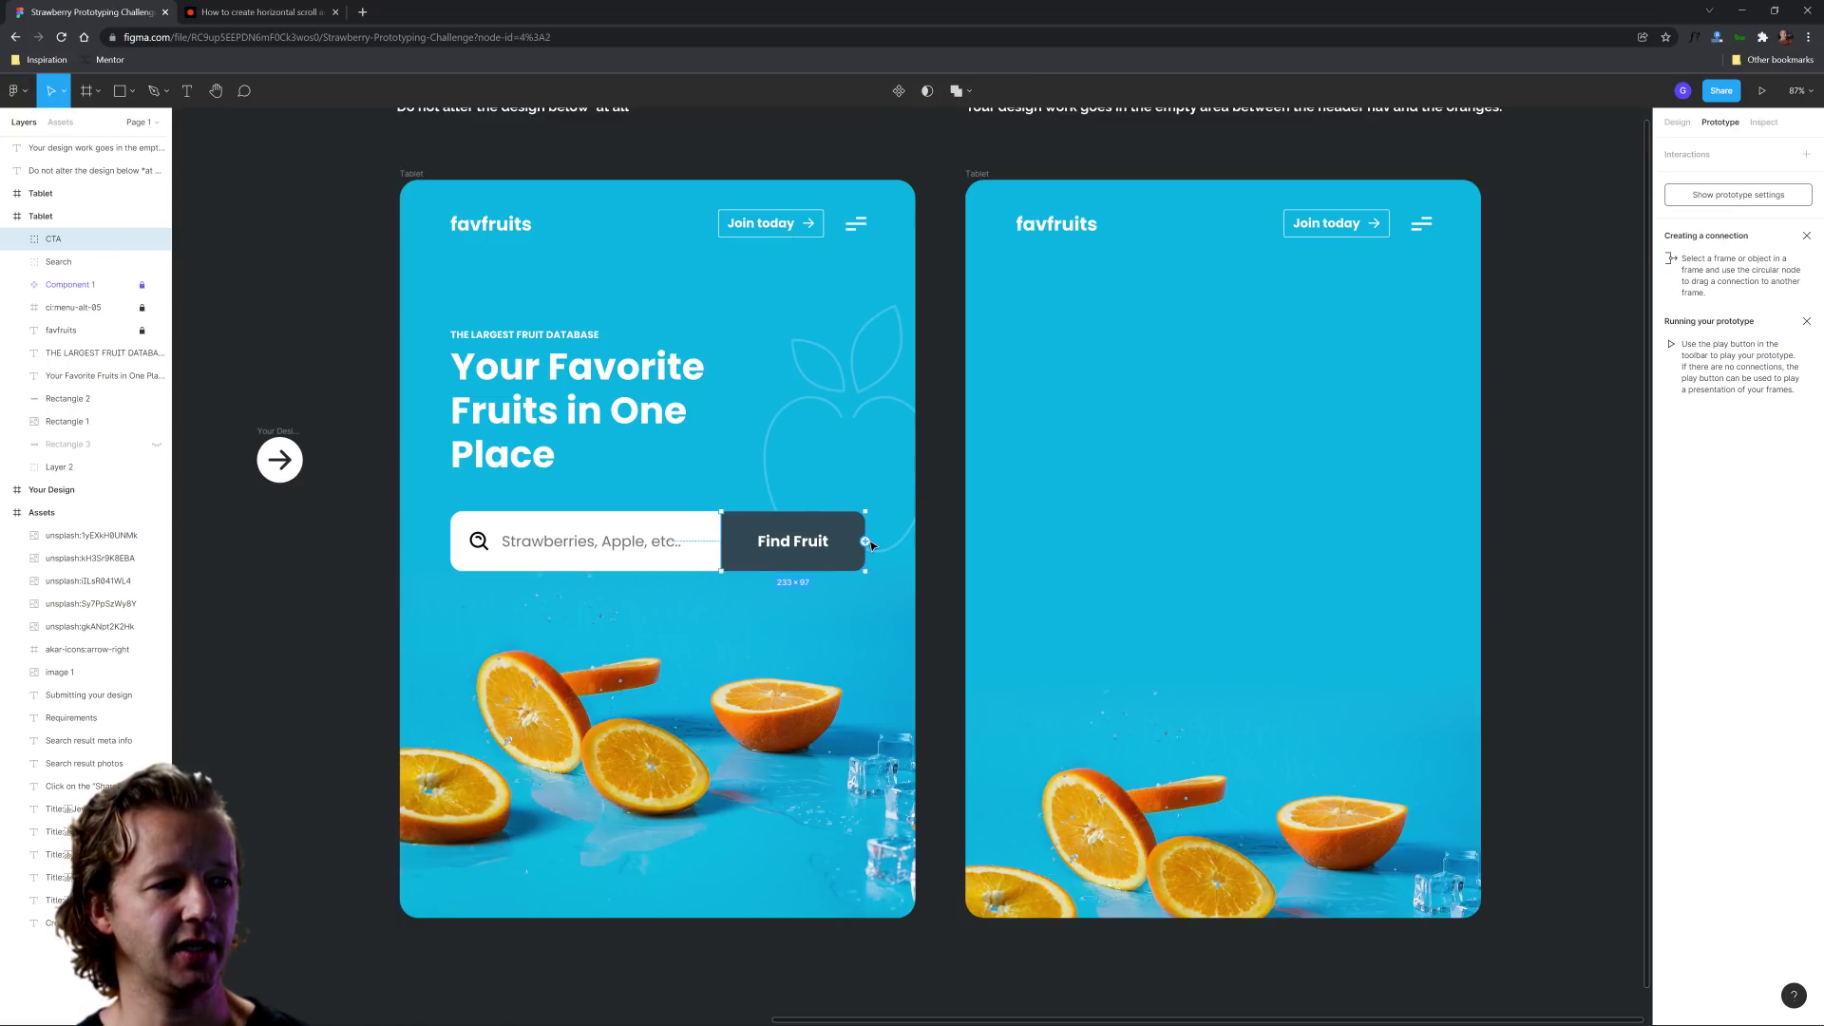
drag(866, 542, 973, 404)
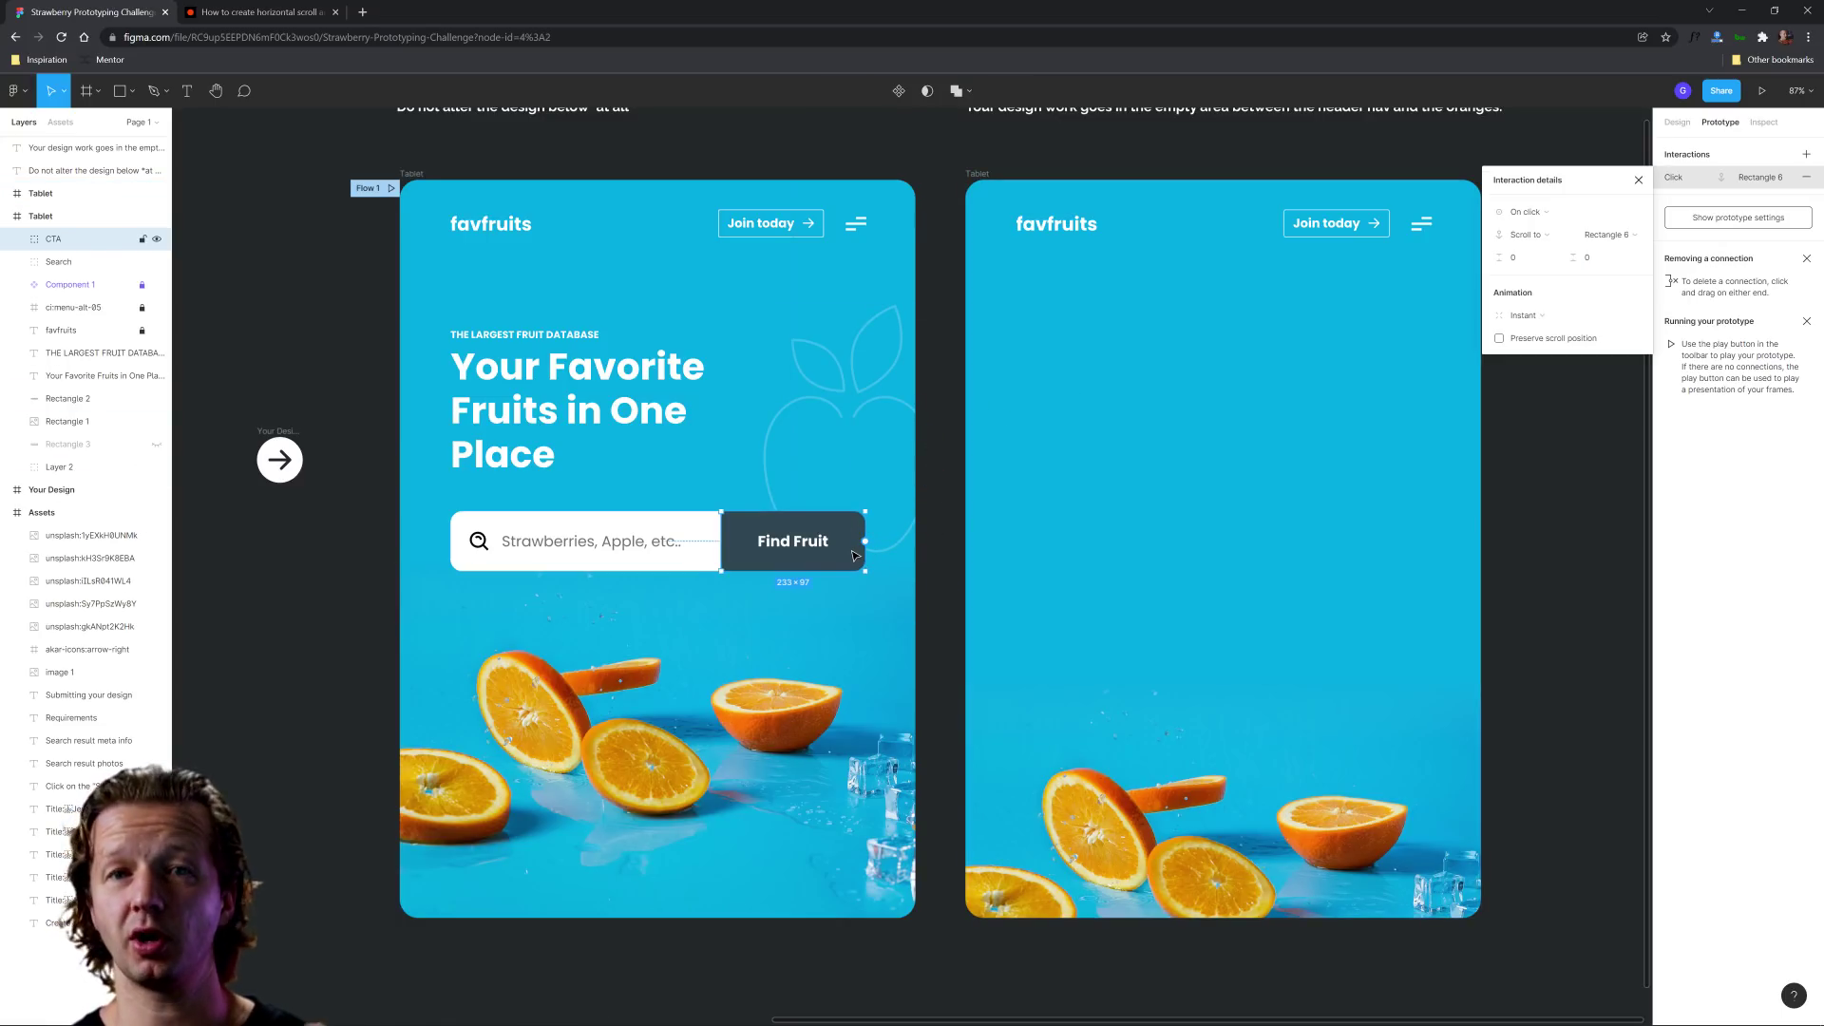
click(1637, 179)
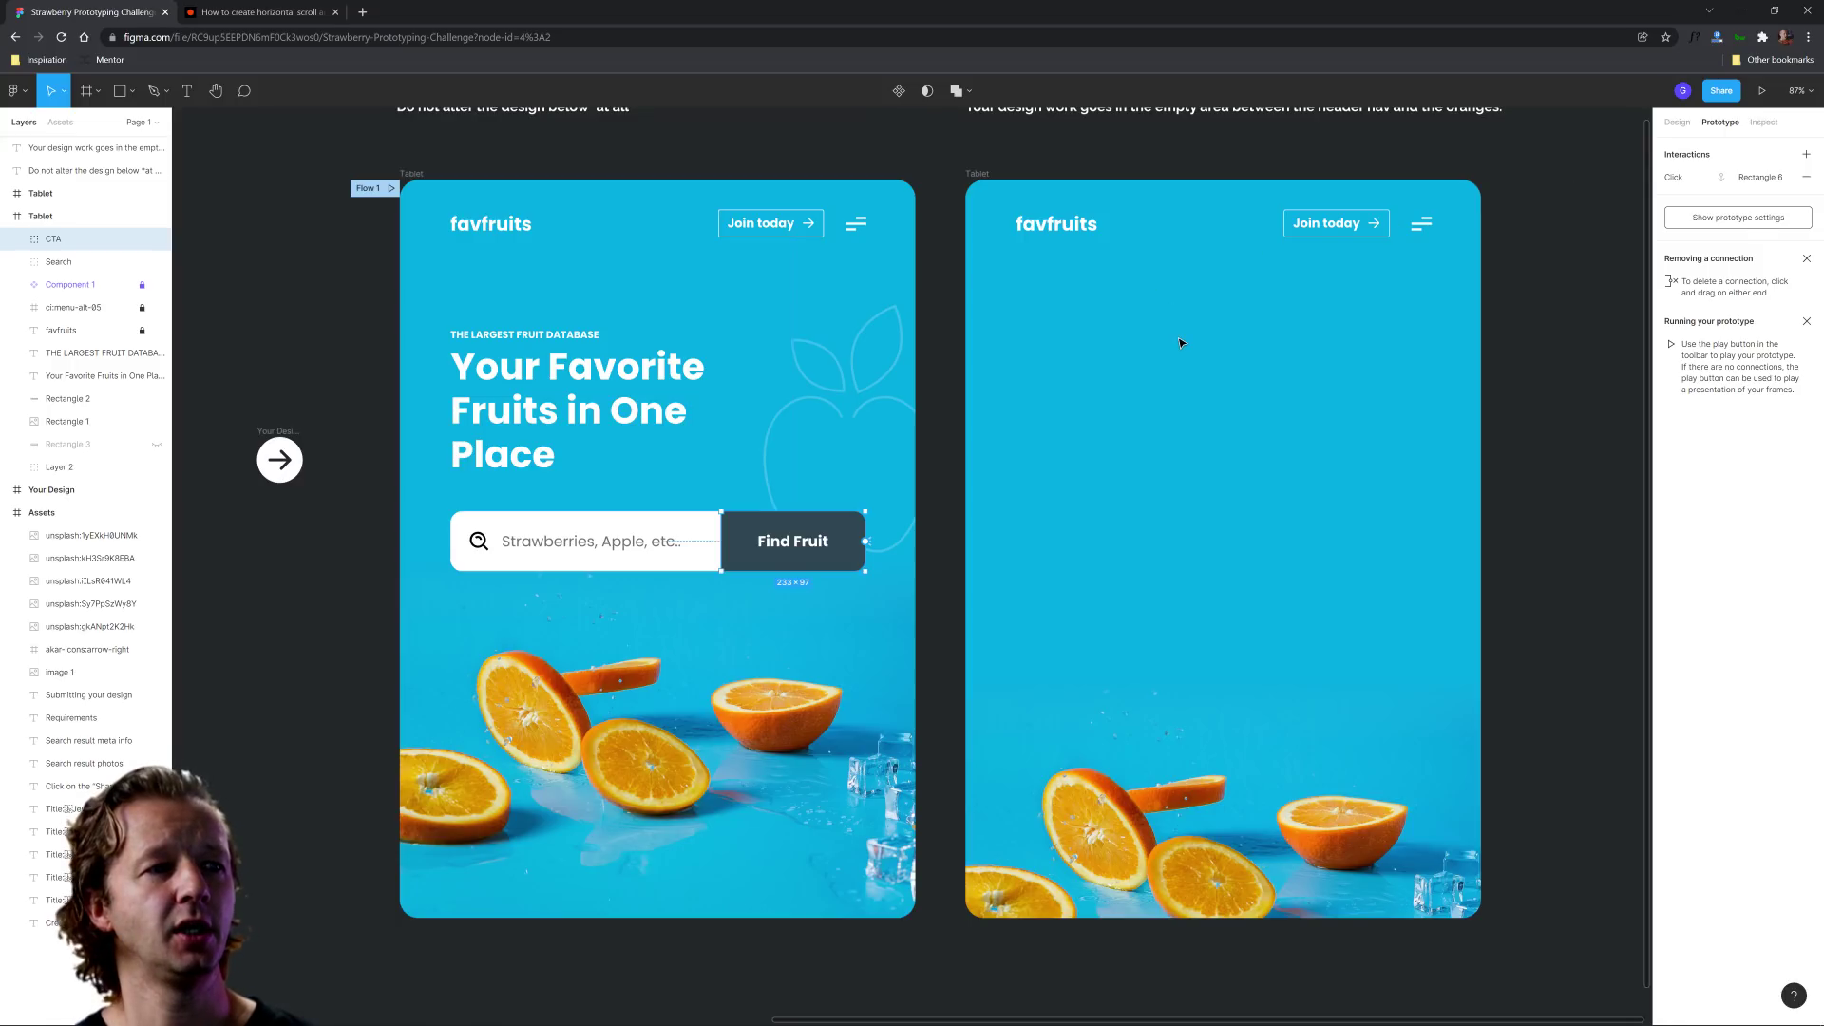
click(1143, 370)
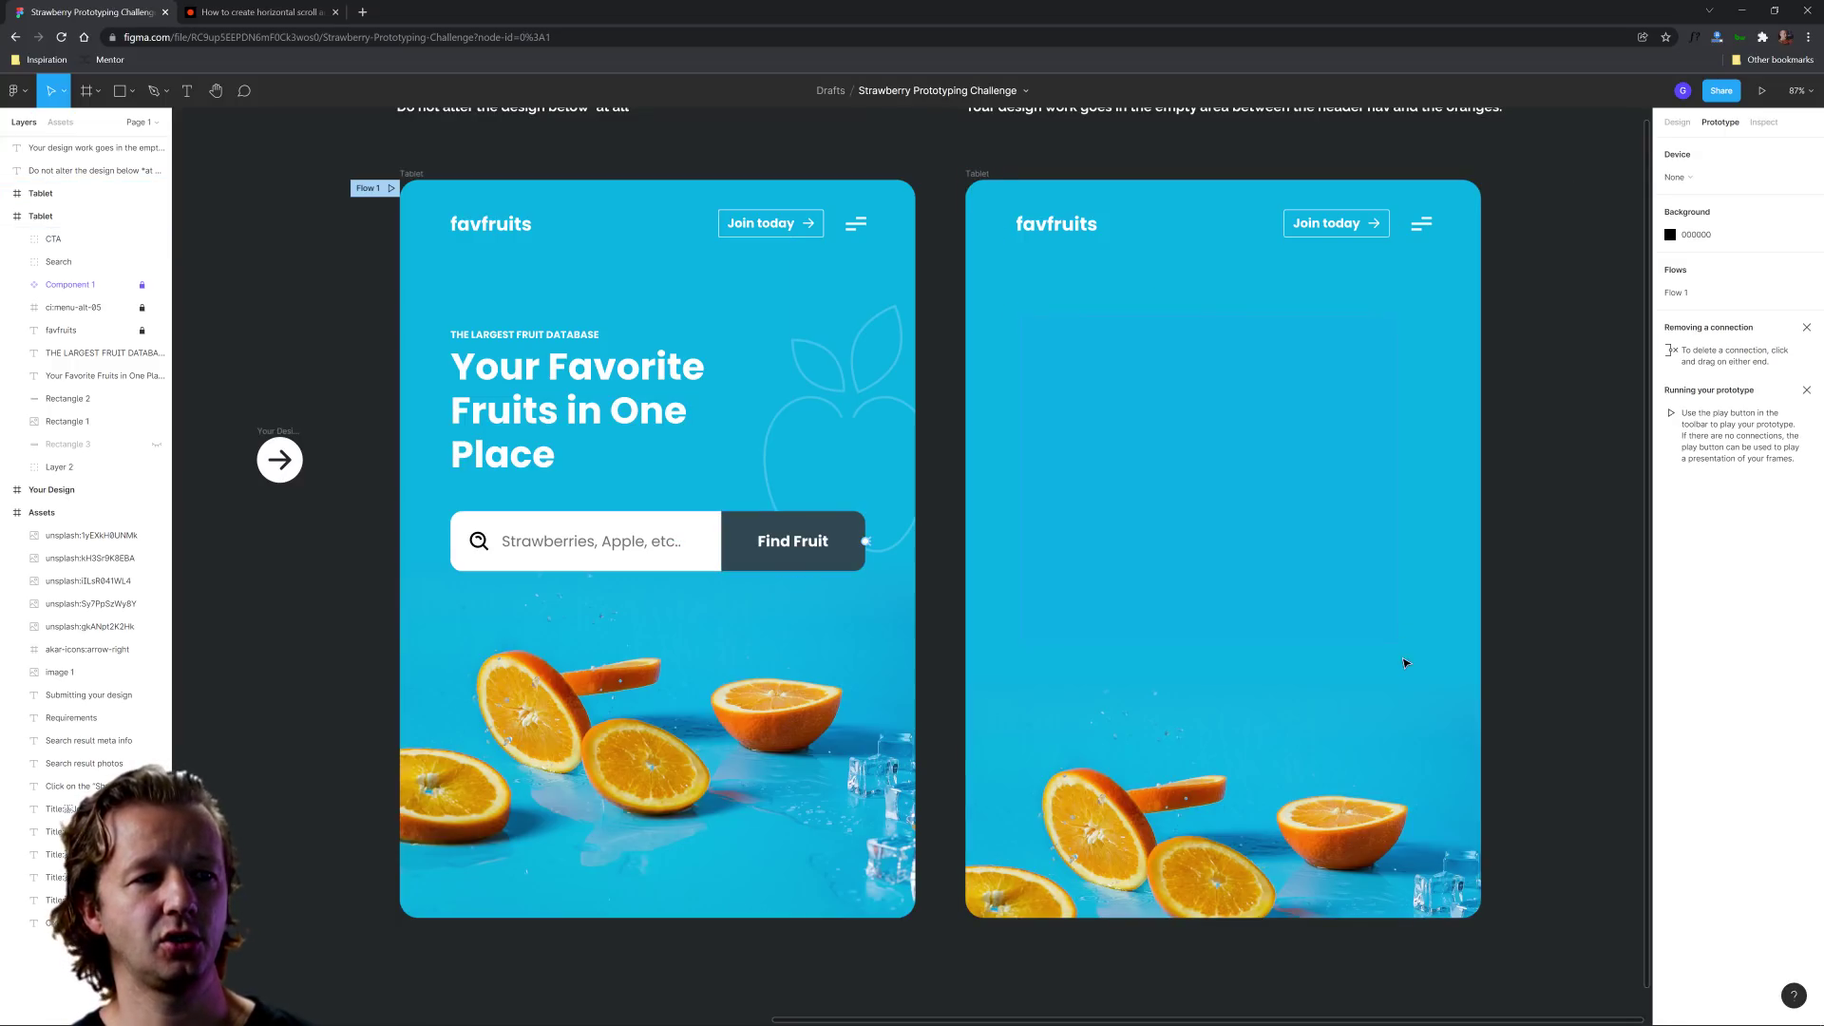
Step: Review the search result photos, meta info and requirements list in the Assets frame
scroll(1202, 570, down, 2)
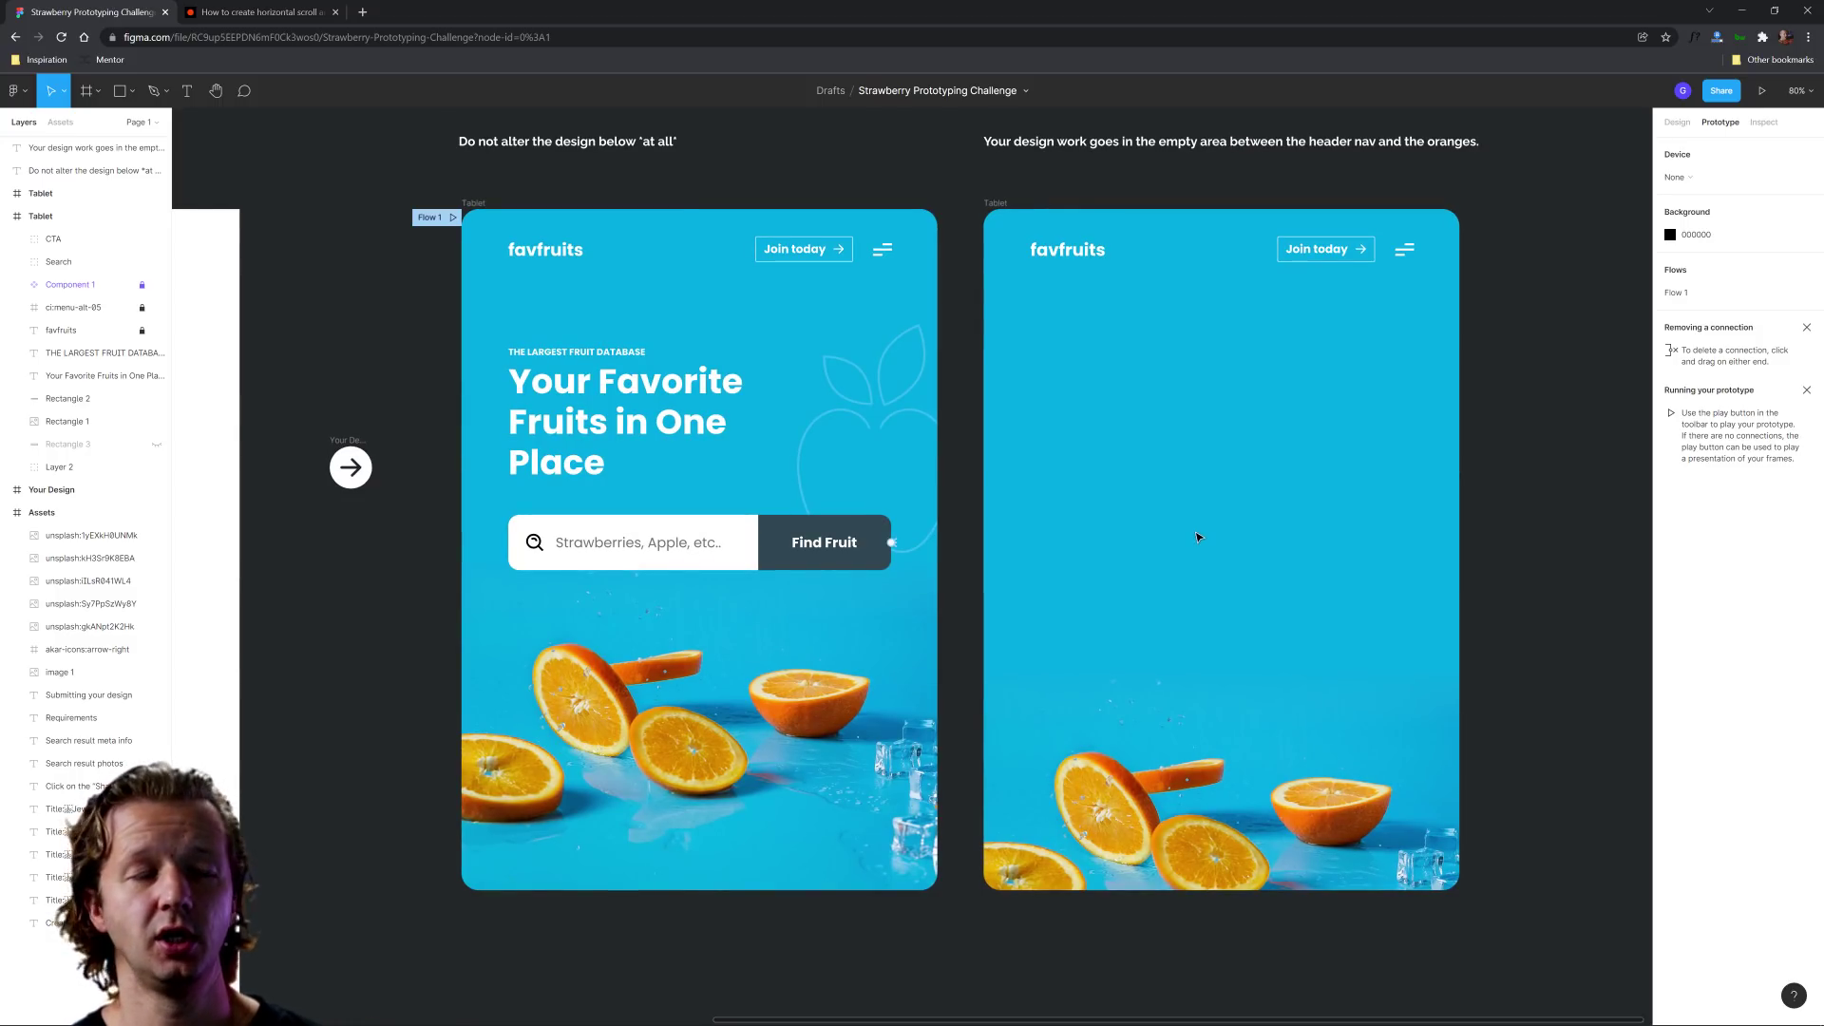
scroll(1195, 534, down, 3)
scroll(1111, 623, left, 5)
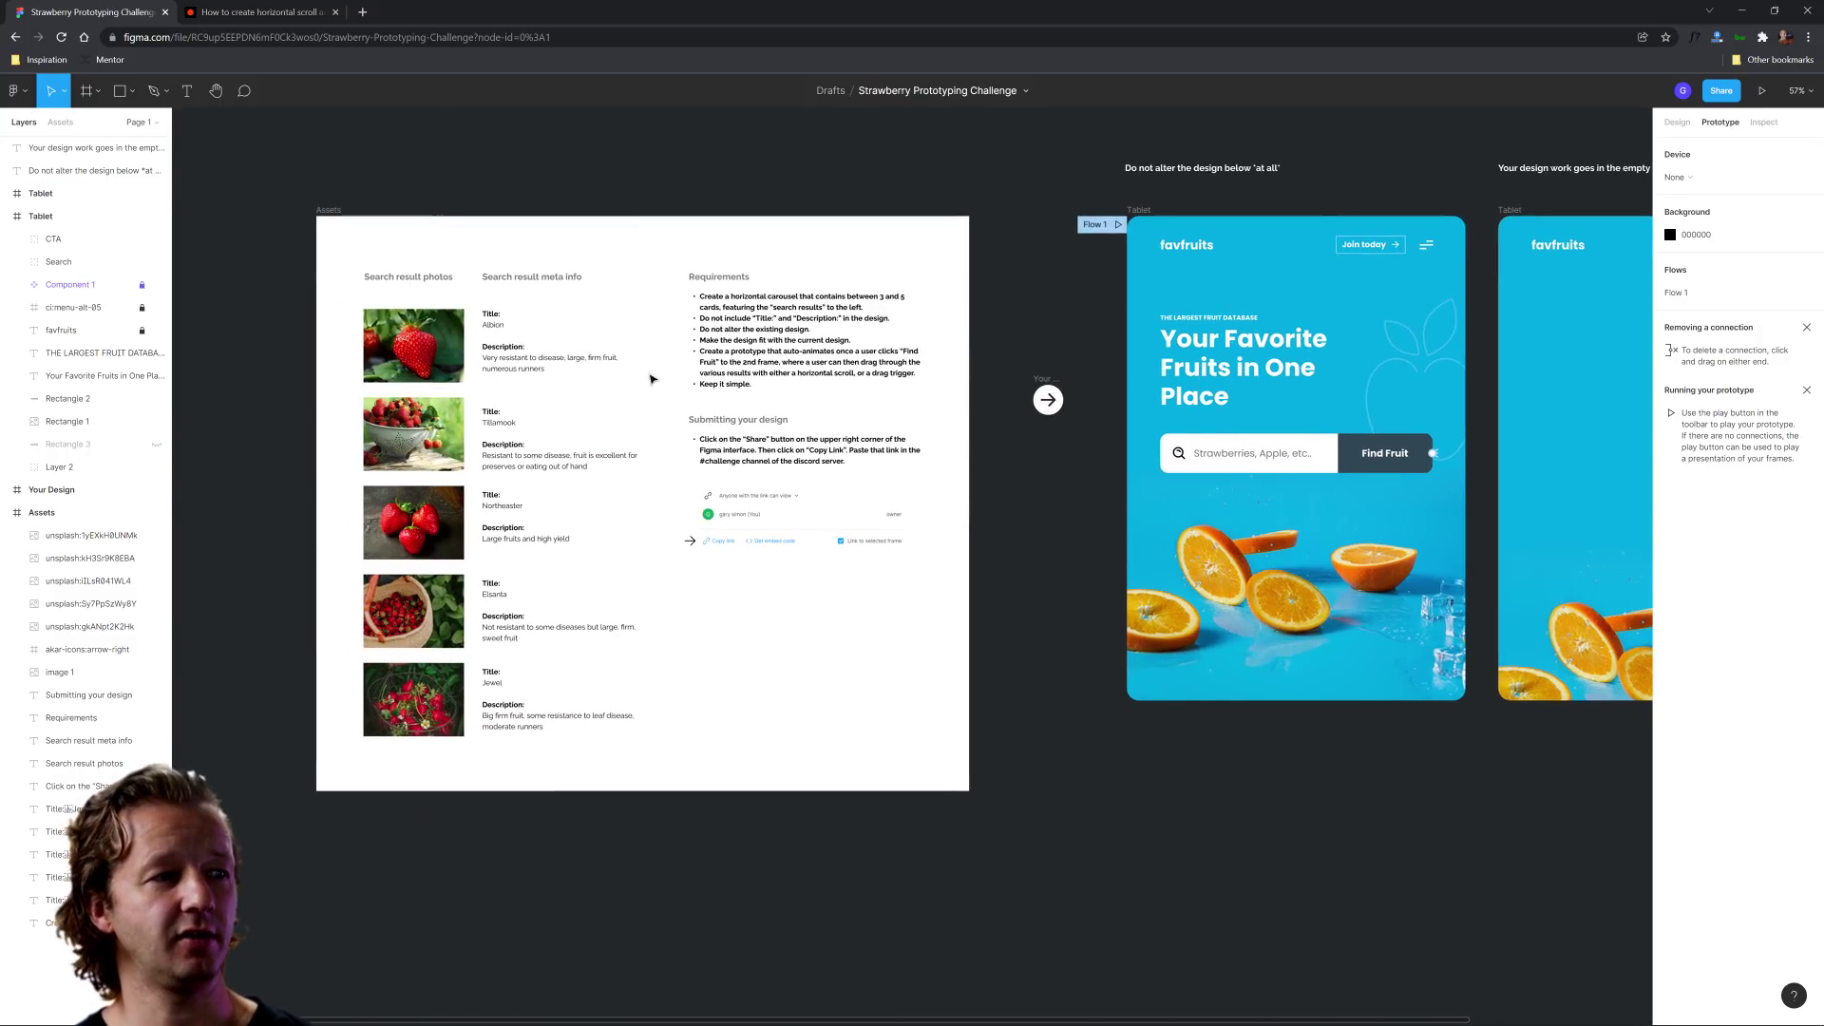
scroll(656, 380, up, 5)
scroll(646, 371, down, 4)
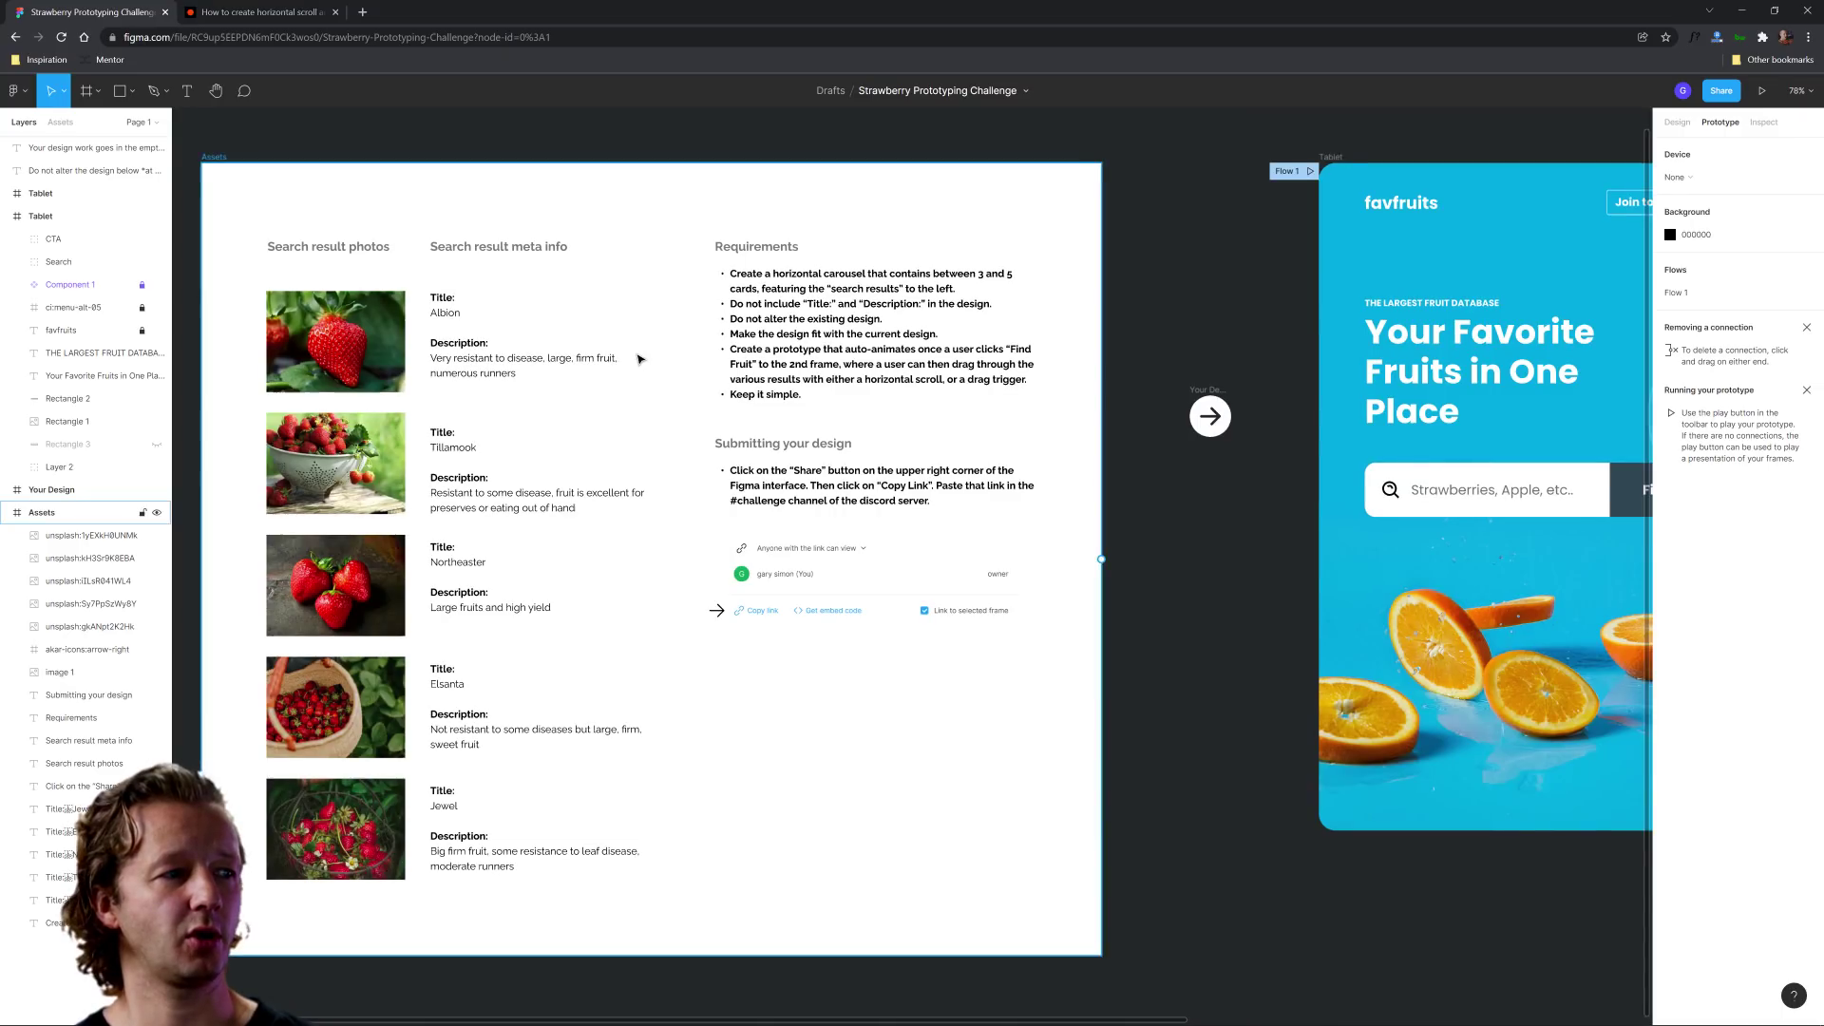
scroll(638, 358, left, 4)
scroll(760, 322, up, 1)
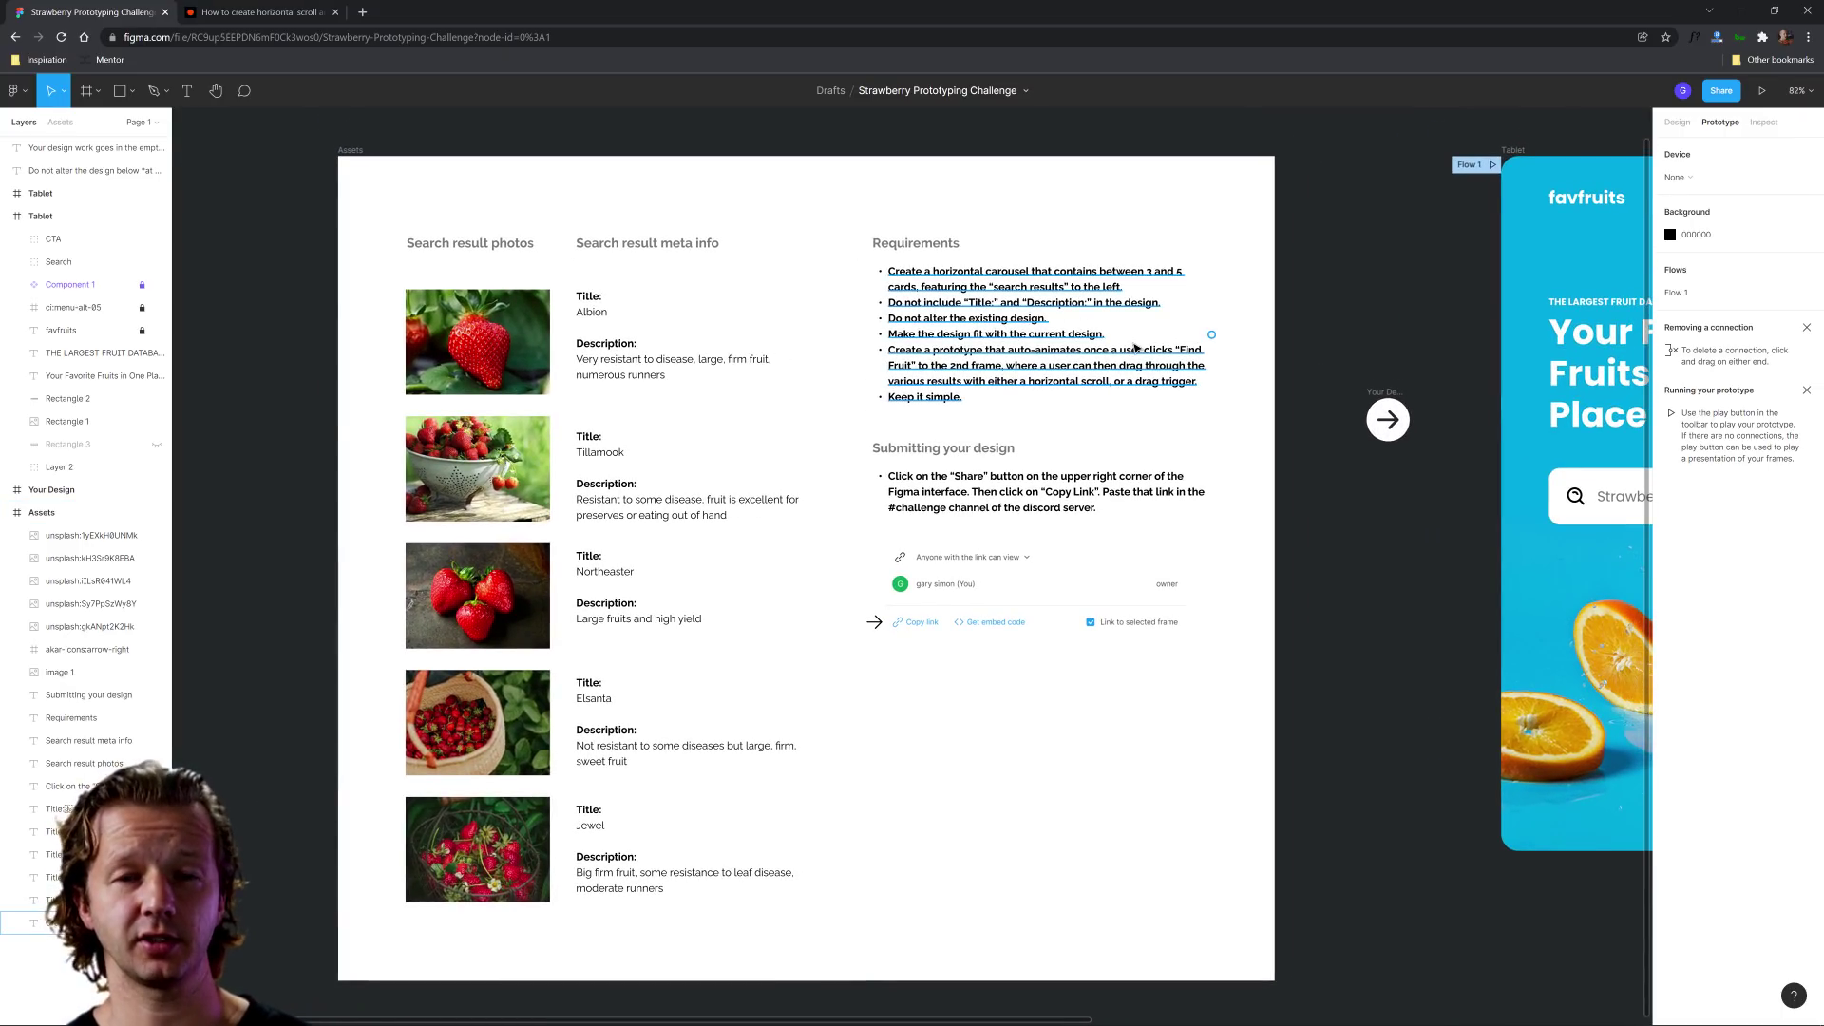
Step: Switch to the article on horizontal scroll animations in Figma, enlarge the page and examine its Free scrolling section
click(285, 12)
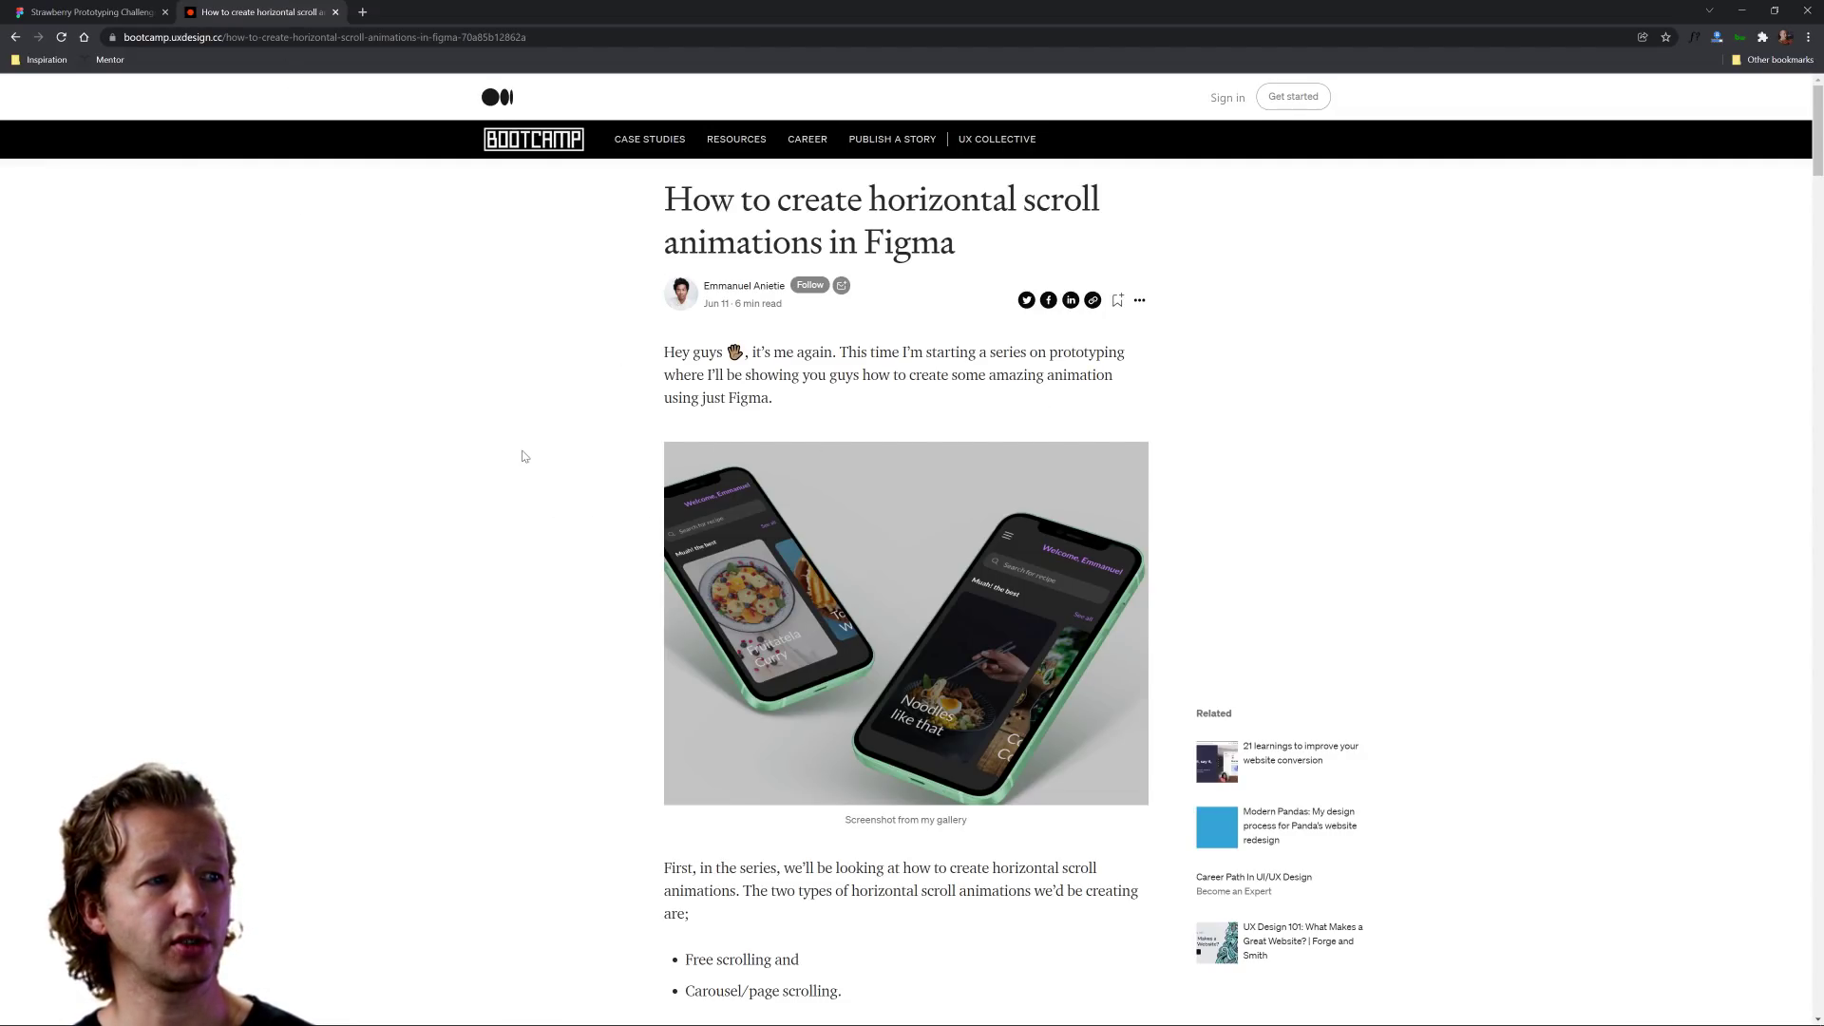
key(ctrl+plus)
key(ctrl+plus)
scroll(521, 460, down, 5)
scroll(514, 491, down, 8)
scroll(514, 490, up, 3)
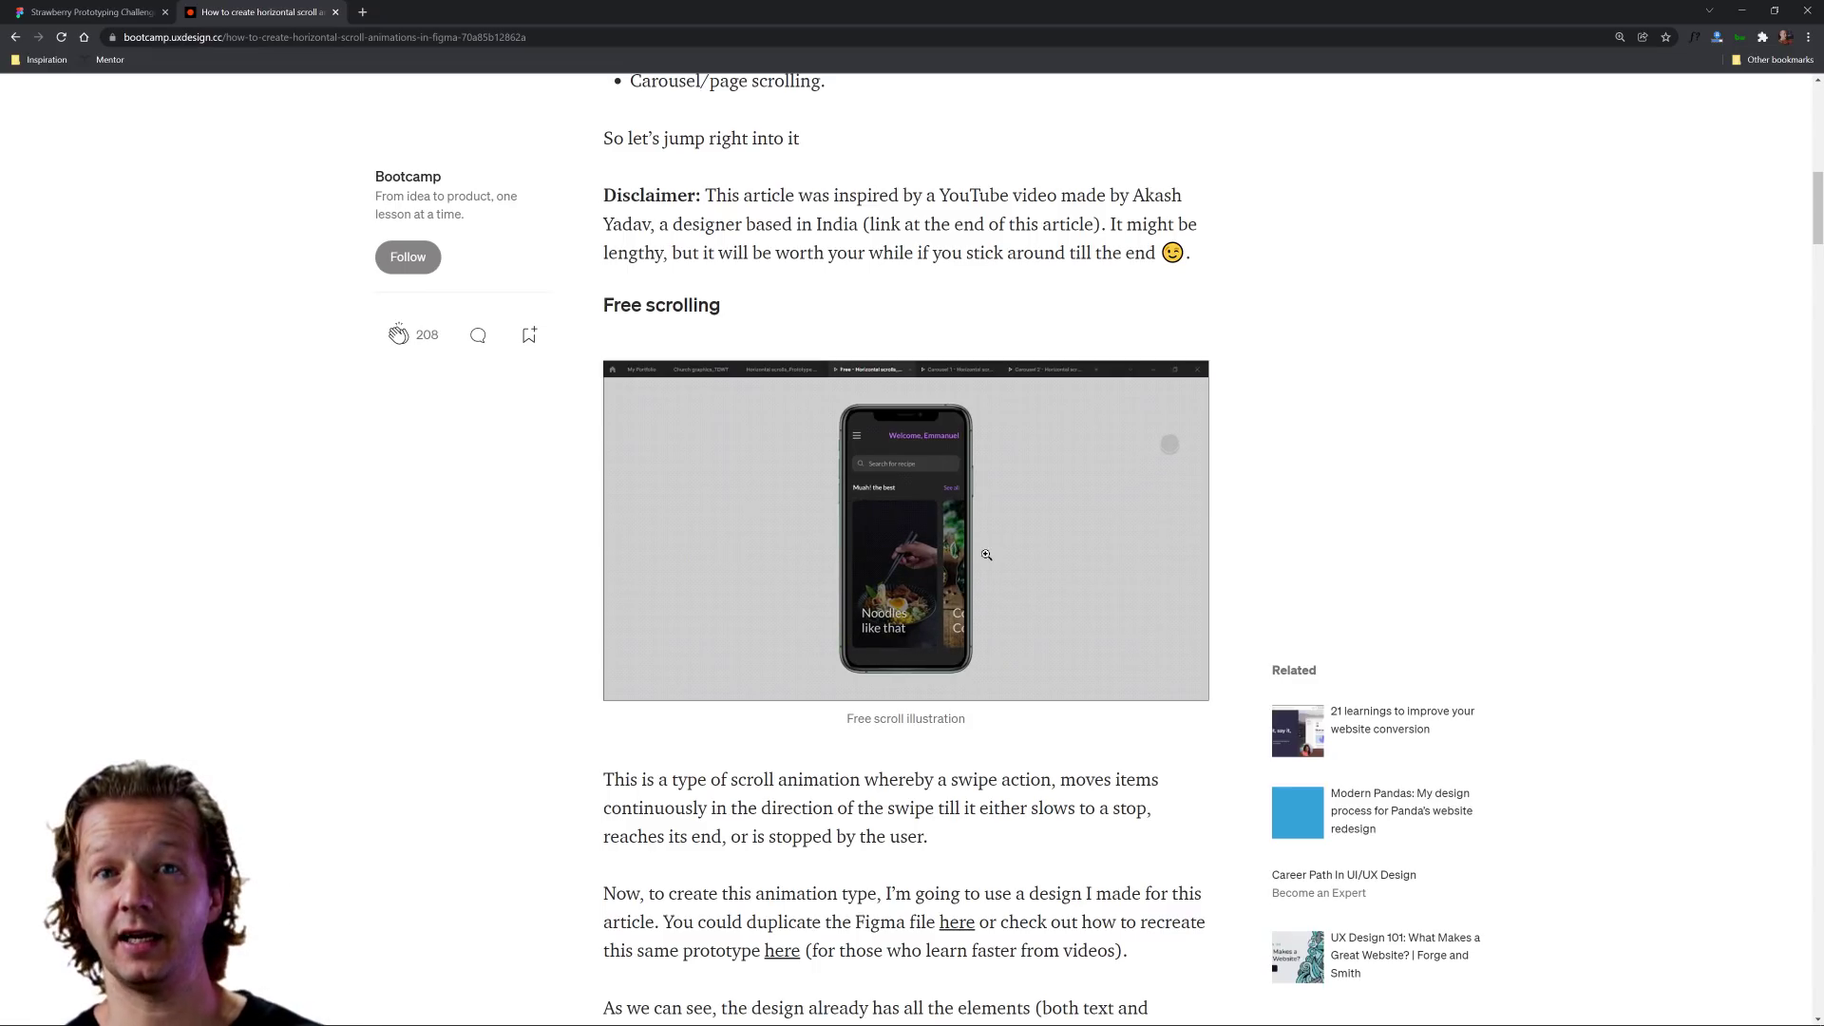
Step: Return to the Strawberry Prototyping Challenge file and highlight the Albion and Tillamook titles in the search result meta info
click(123, 11)
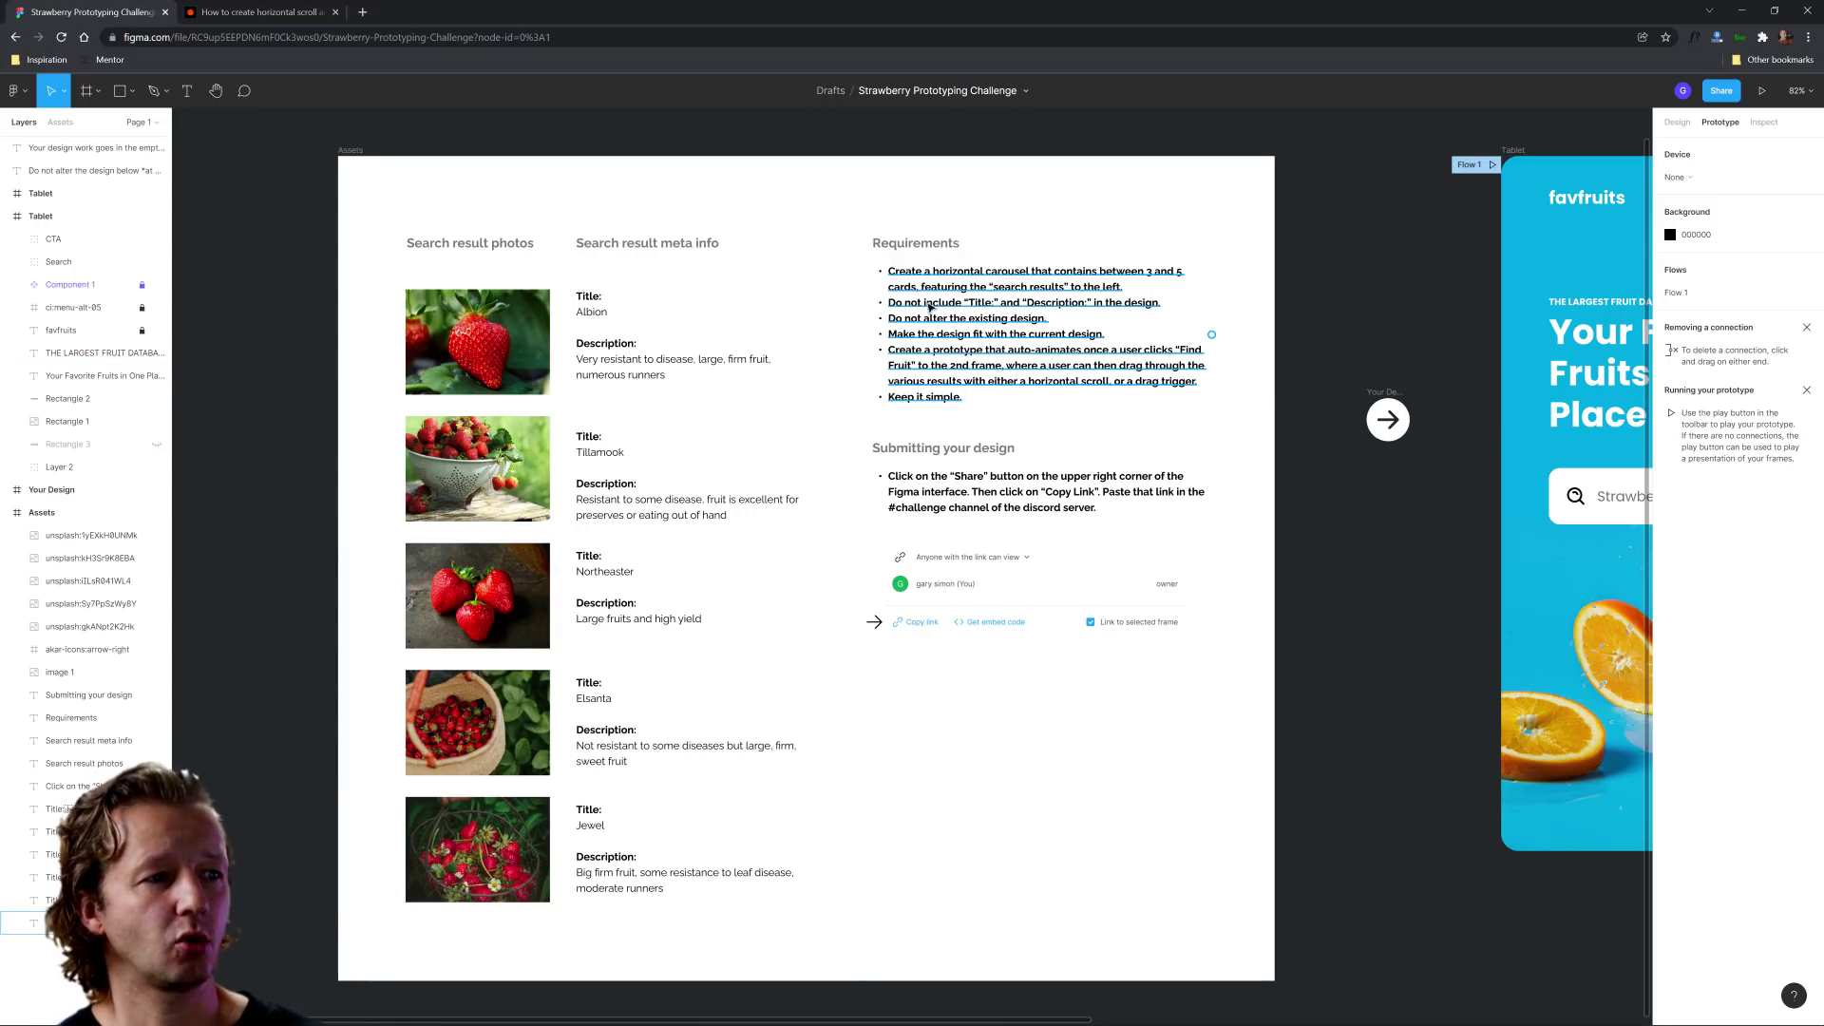
scroll(912, 323, up, 2)
scroll(911, 323, up, 2)
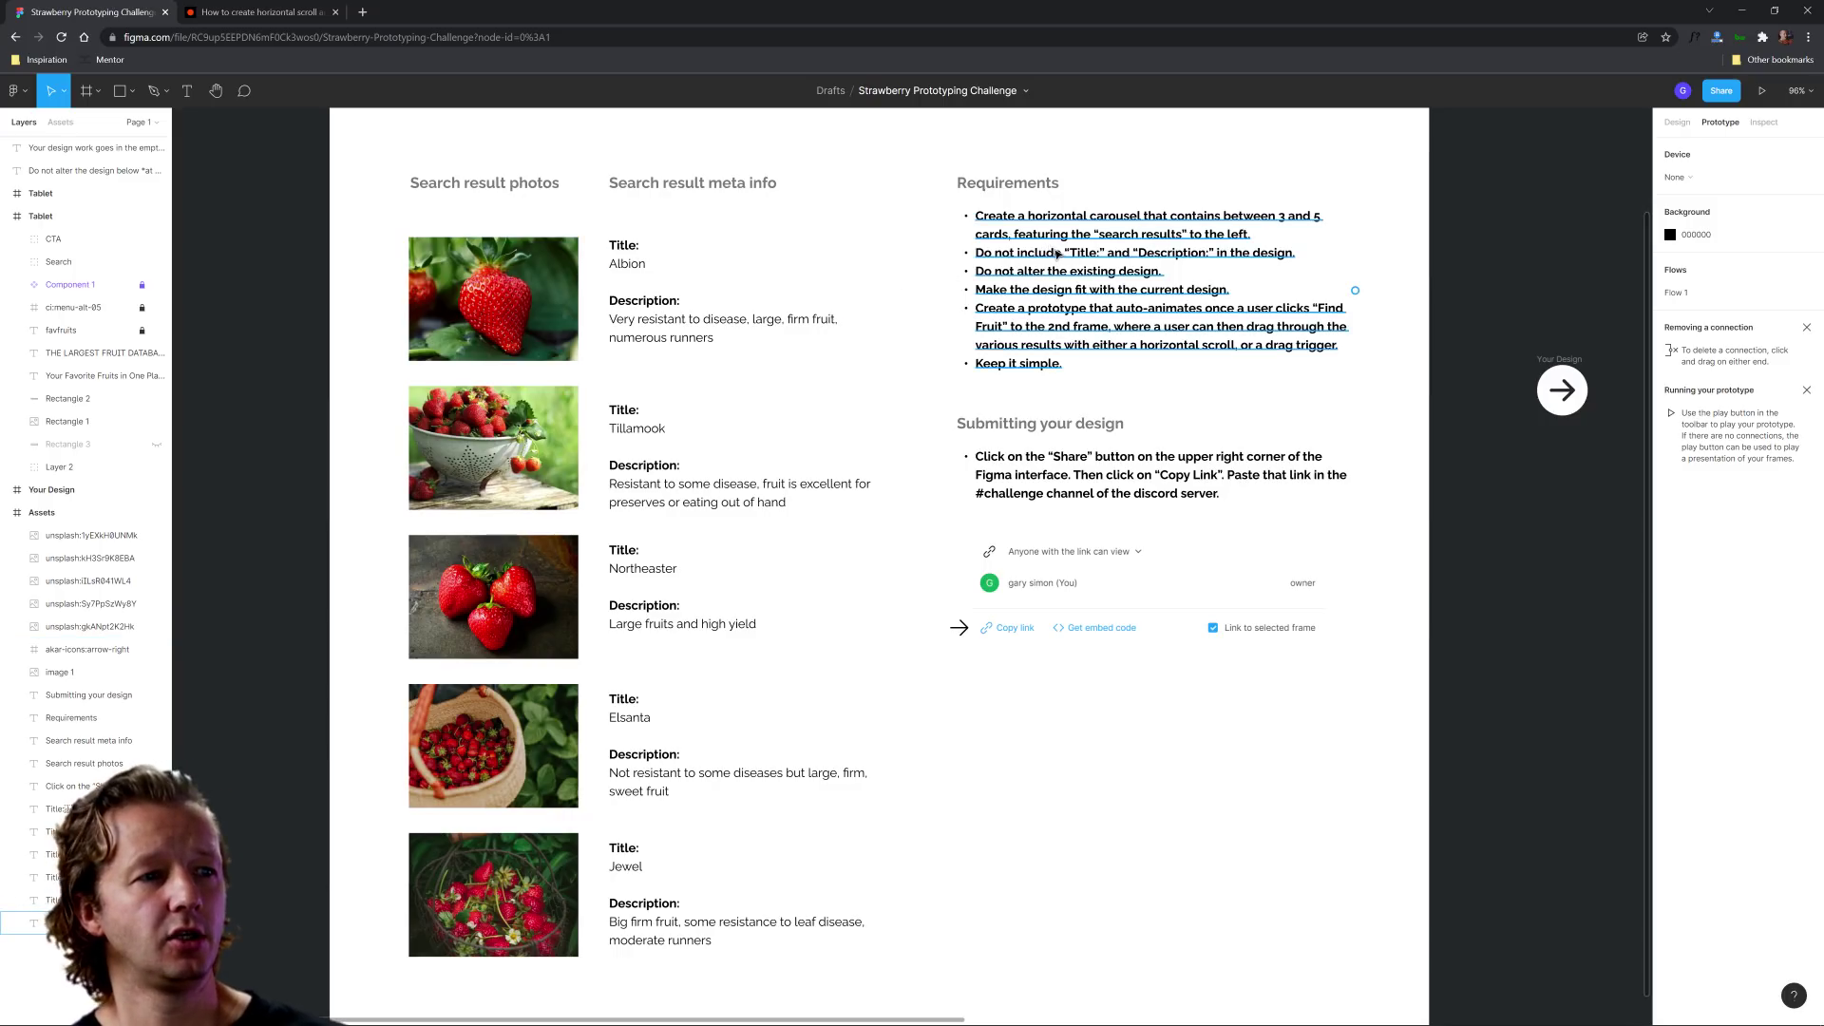
click(619, 247)
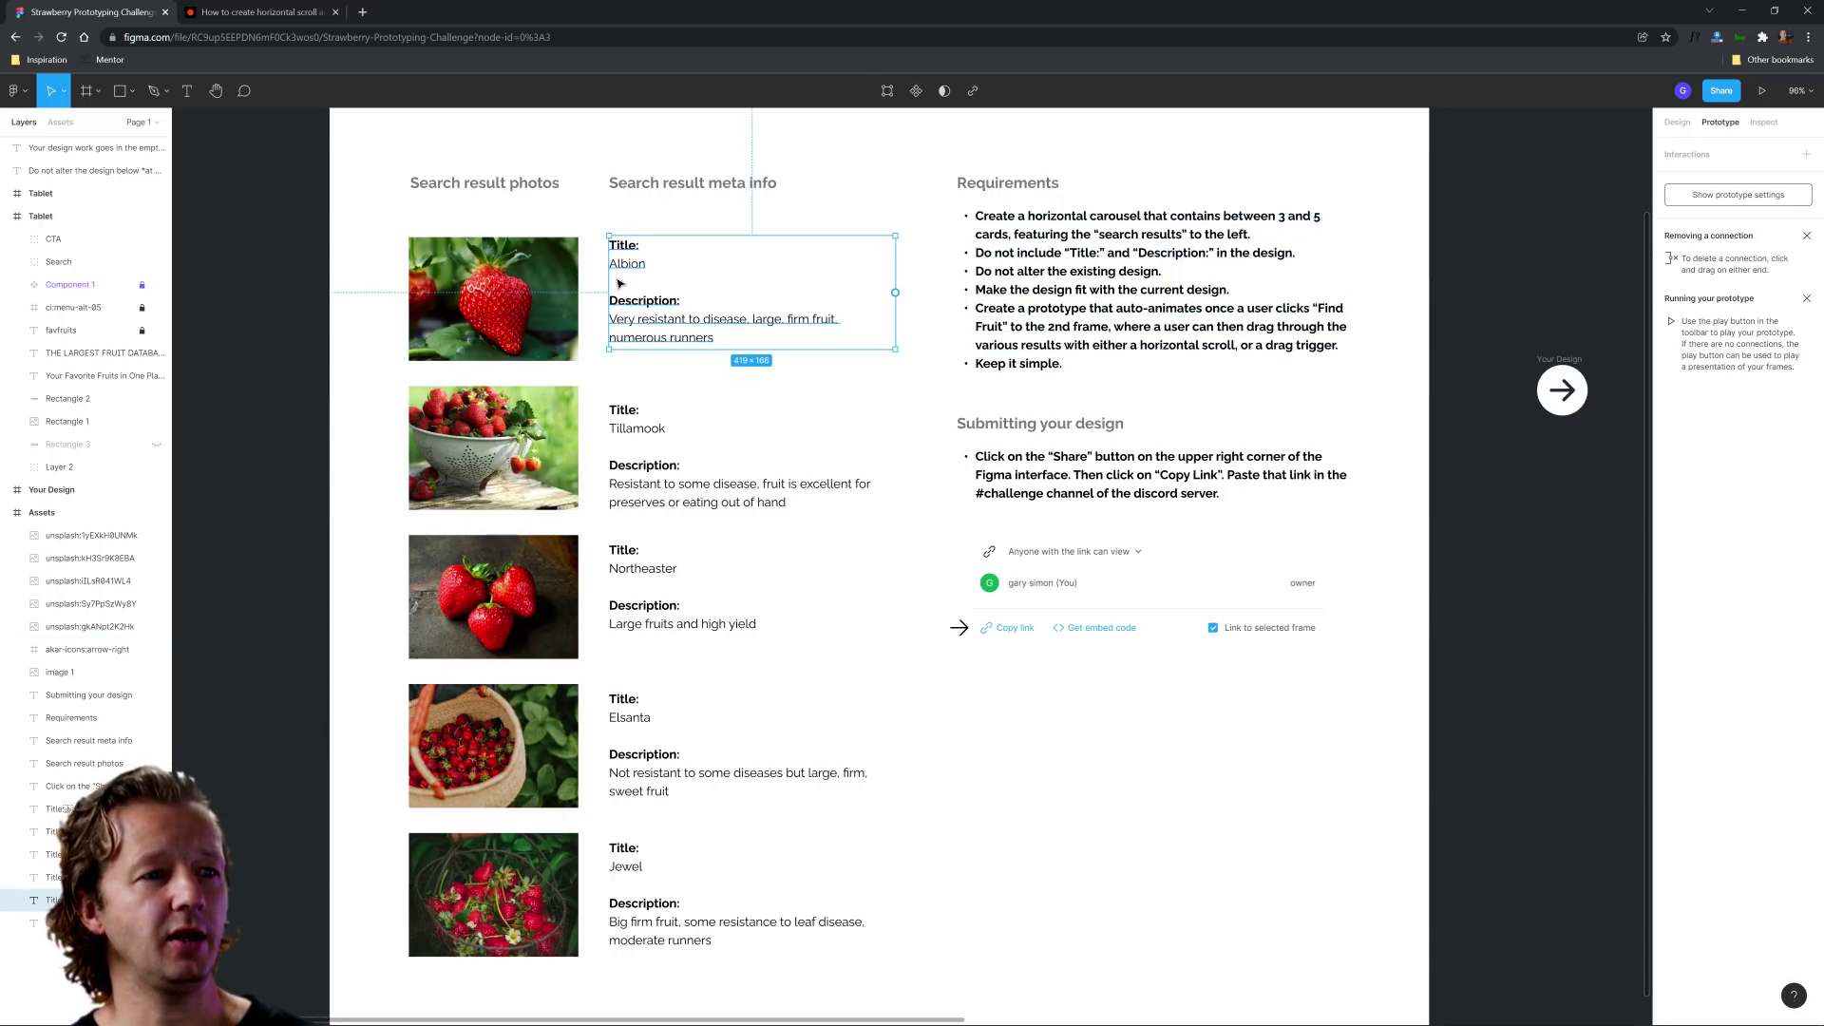
scroll(644, 310, up, 5)
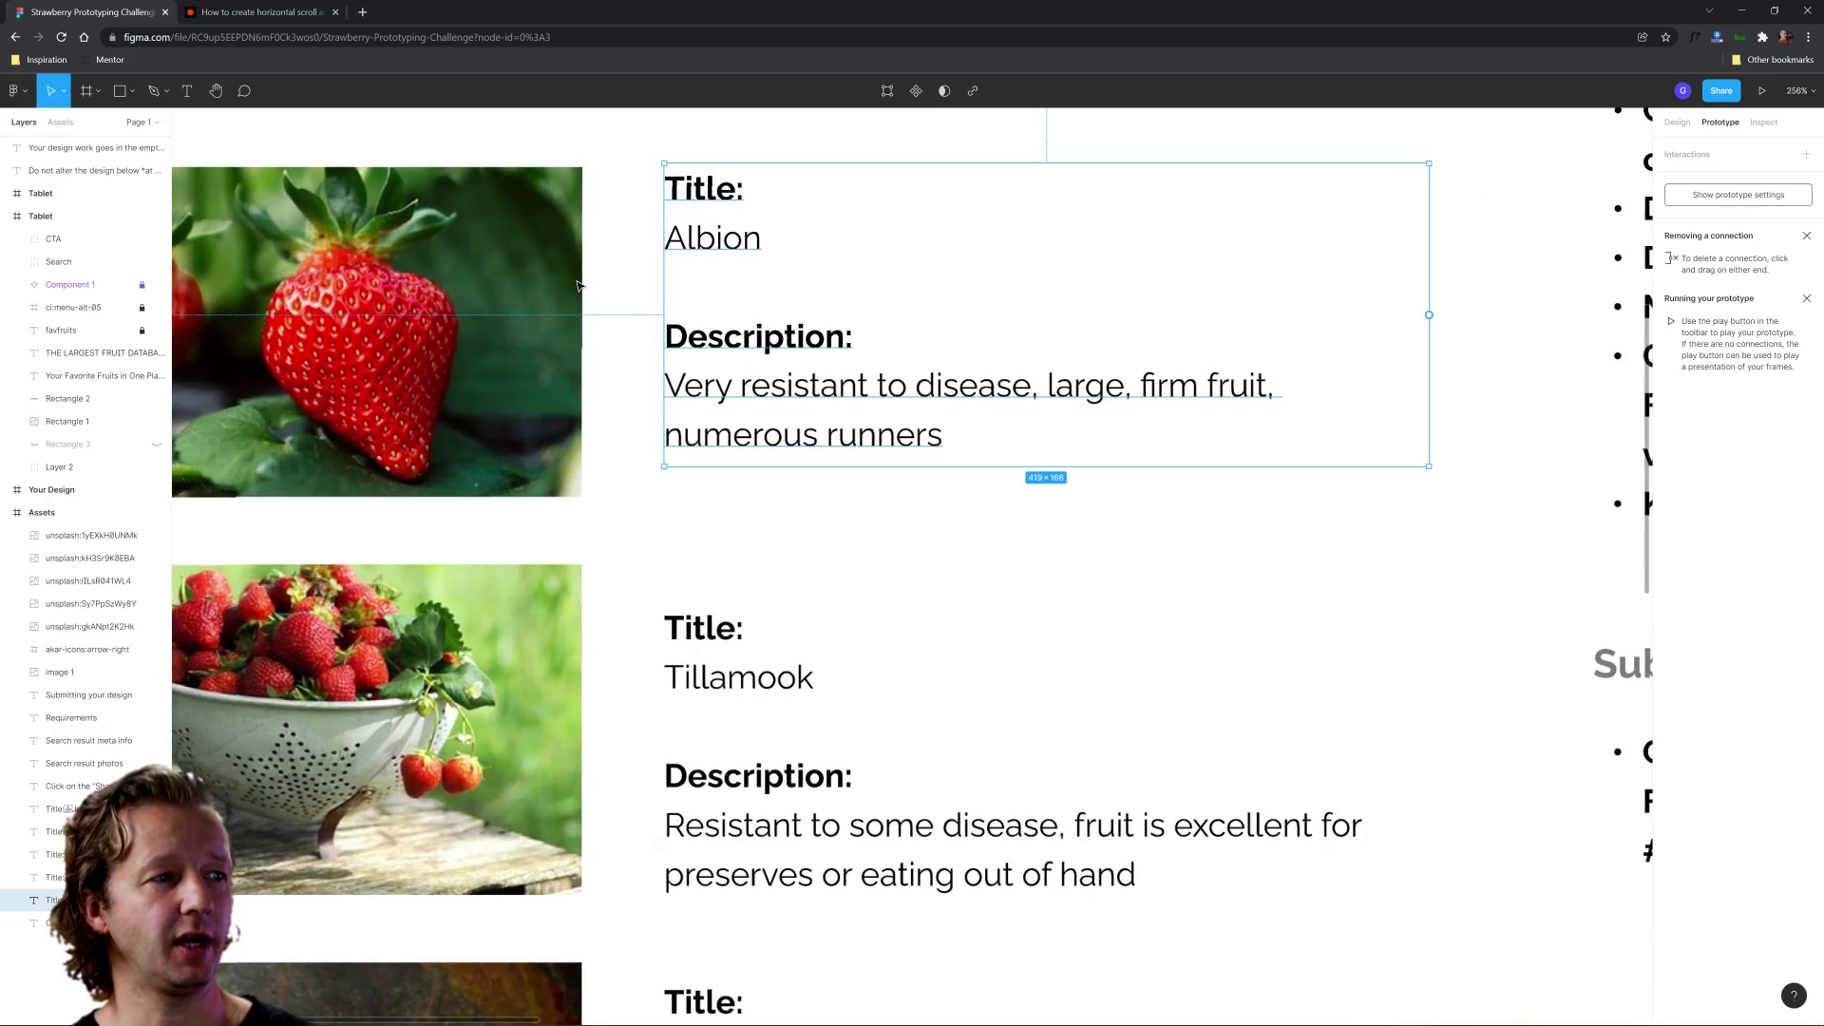
double_click(745, 237)
double_click(703, 242)
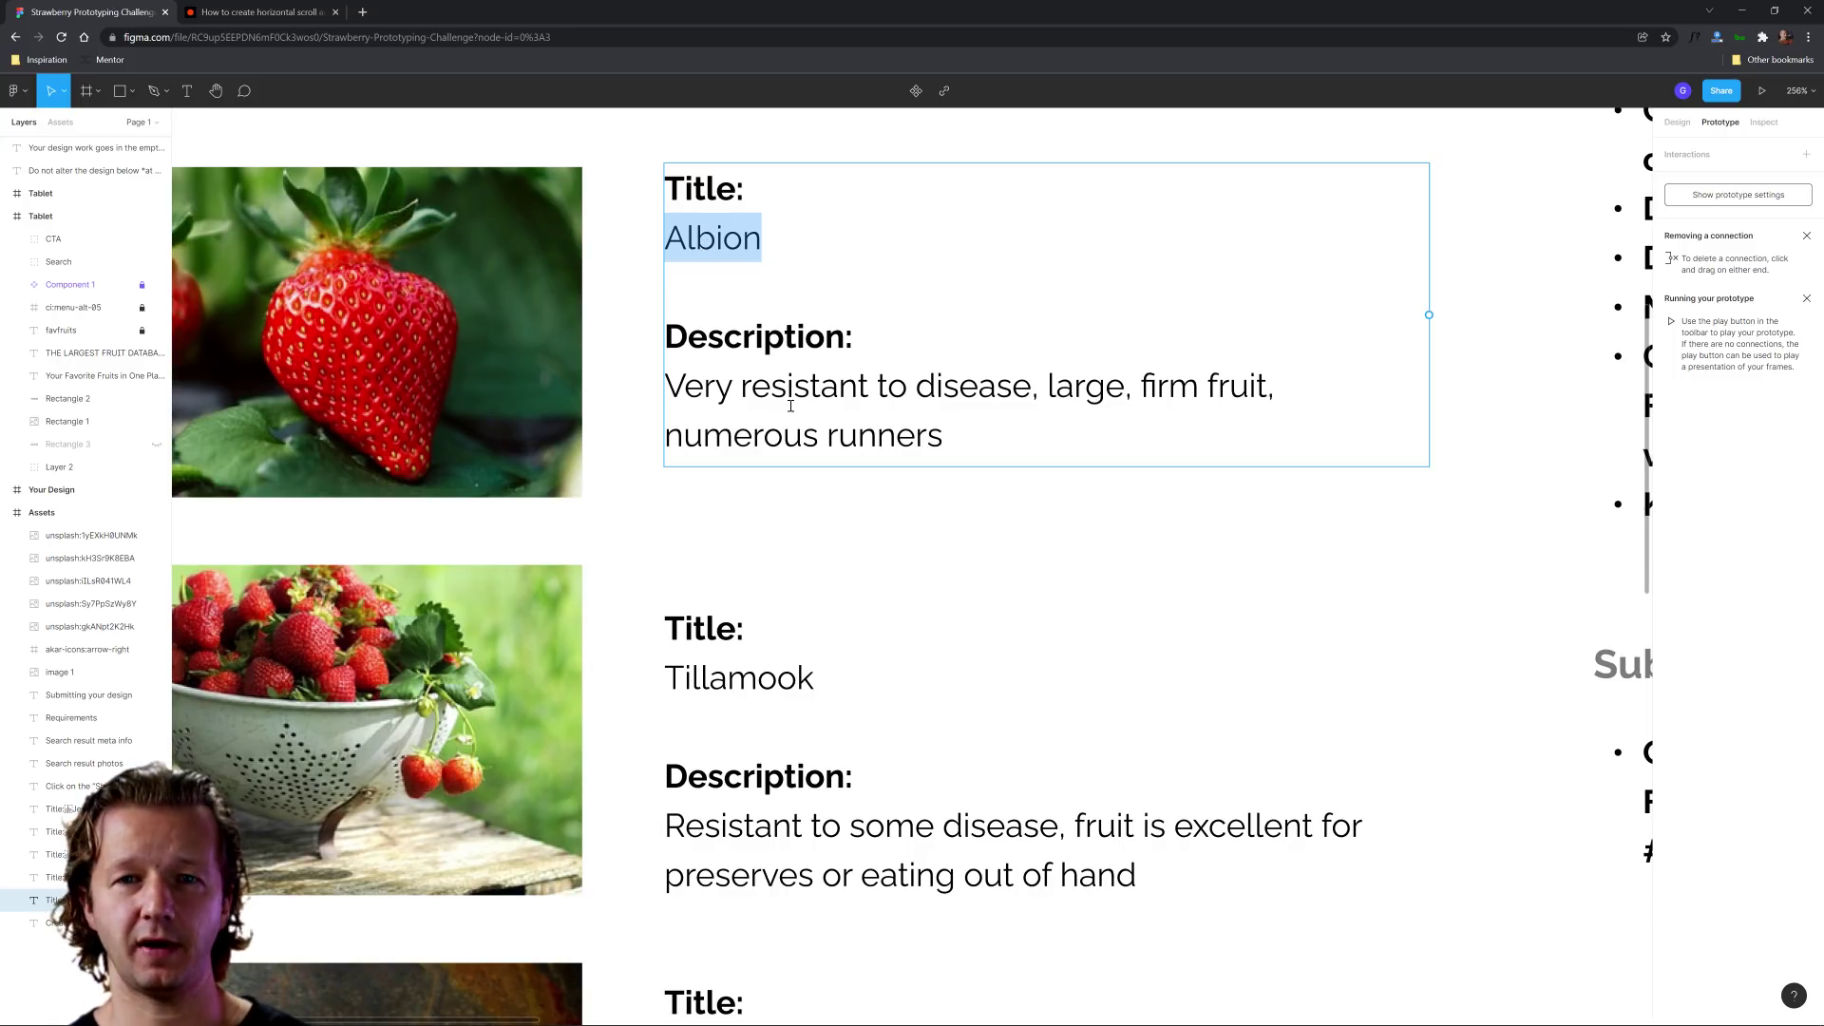
double_click(748, 691)
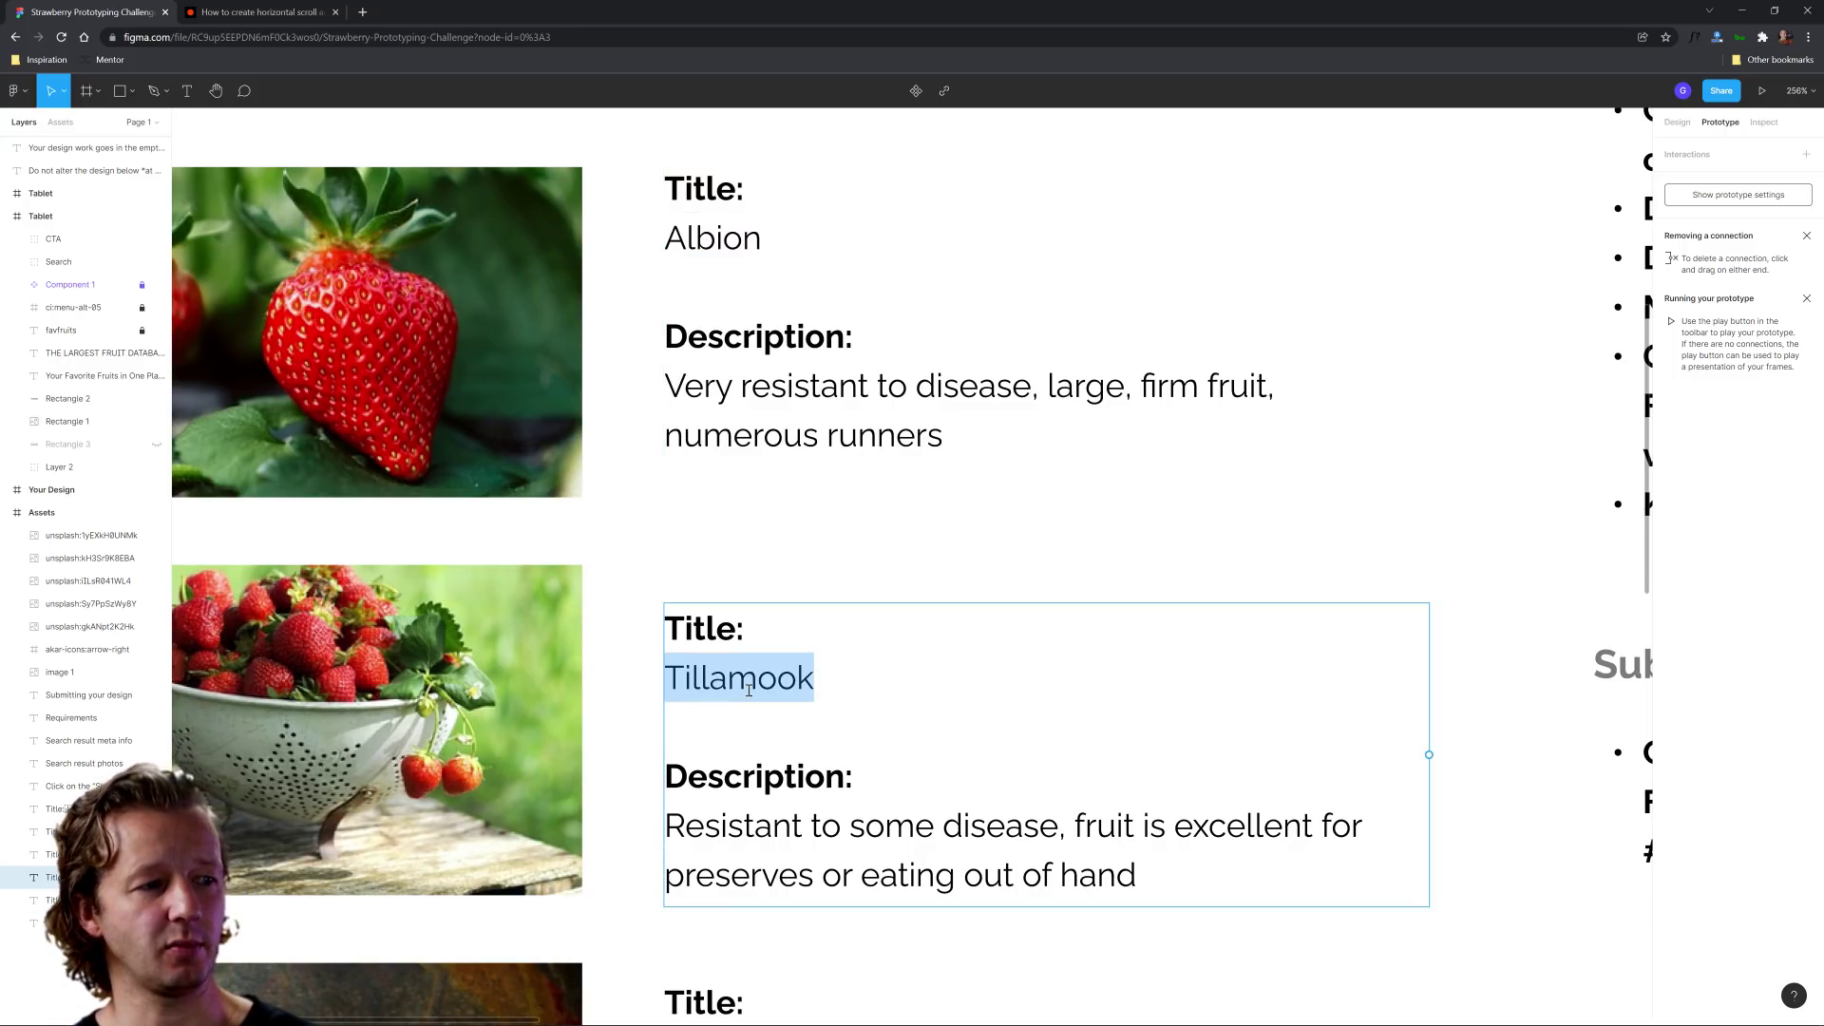
Step: Highlight the Albion description and look through the remaining meta info as far as the Elsanta entry
double_click(672, 386)
drag(672, 386, 989, 431)
scroll(990, 429, down, 2)
scroll(988, 741, down, 4)
scroll(985, 737, down, 1)
click(988, 817)
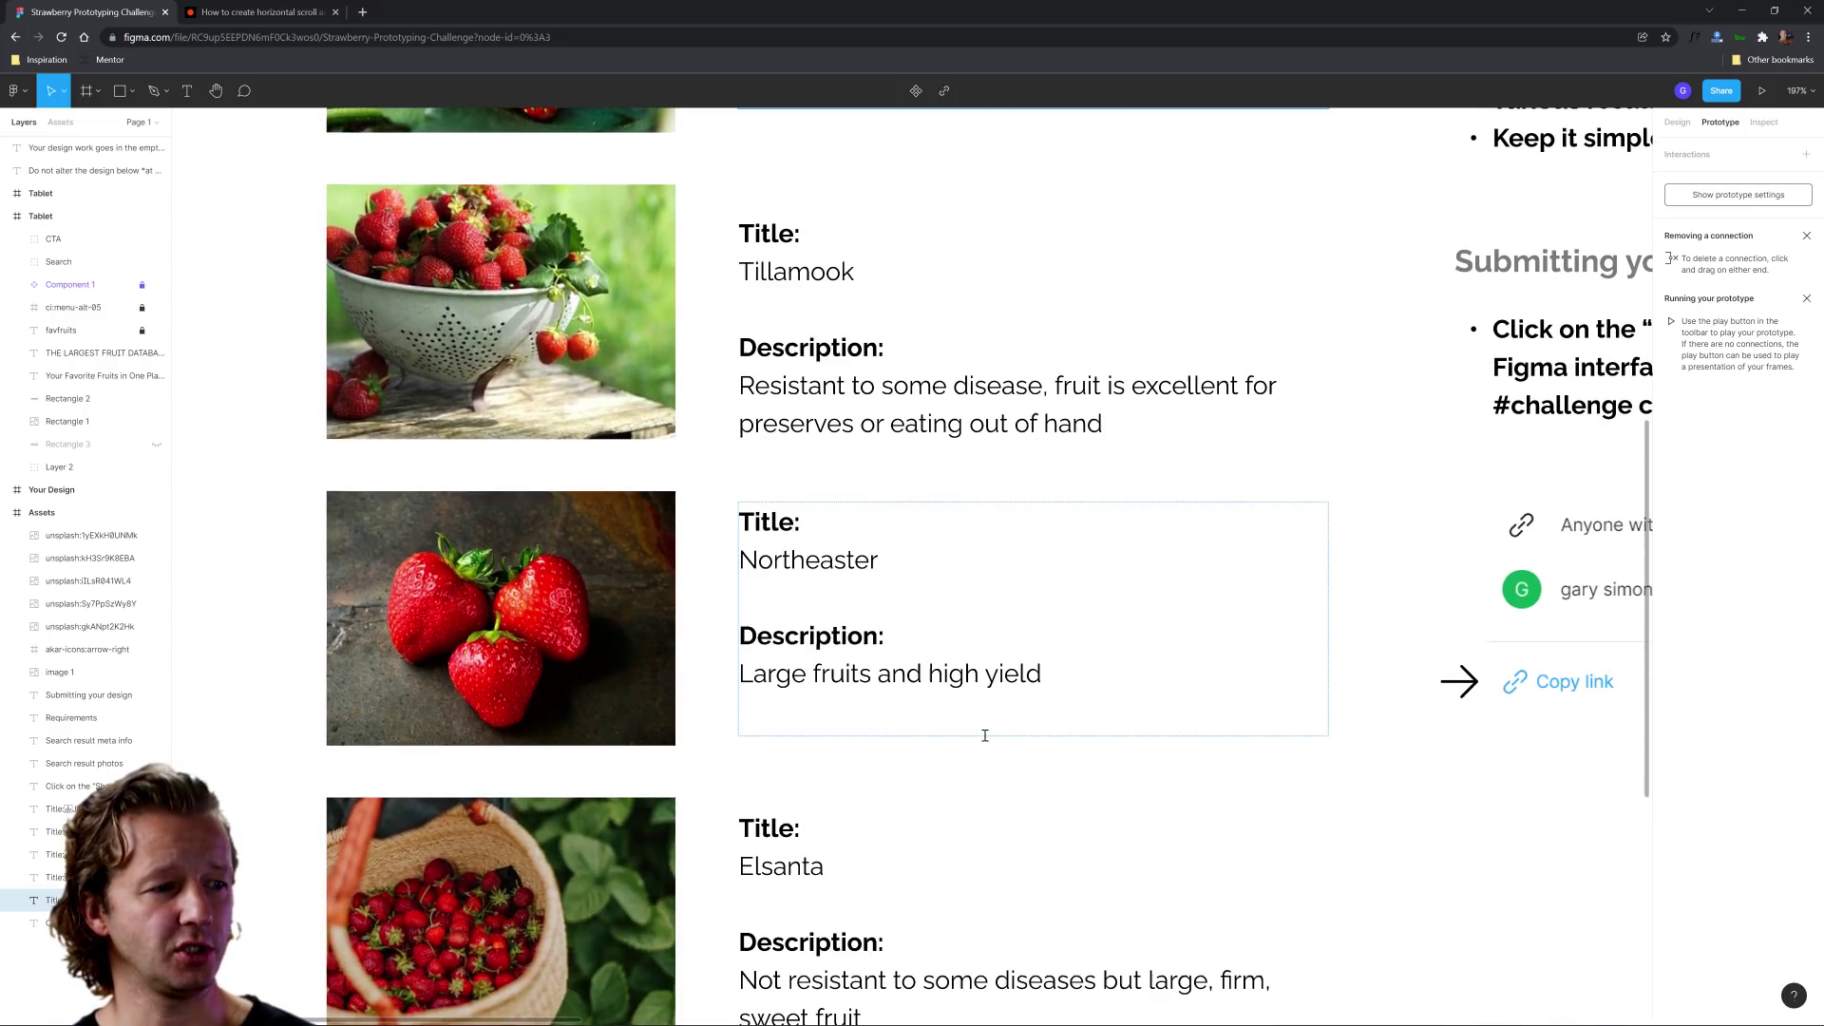
scroll(868, 642, down, 3)
double_click(820, 767)
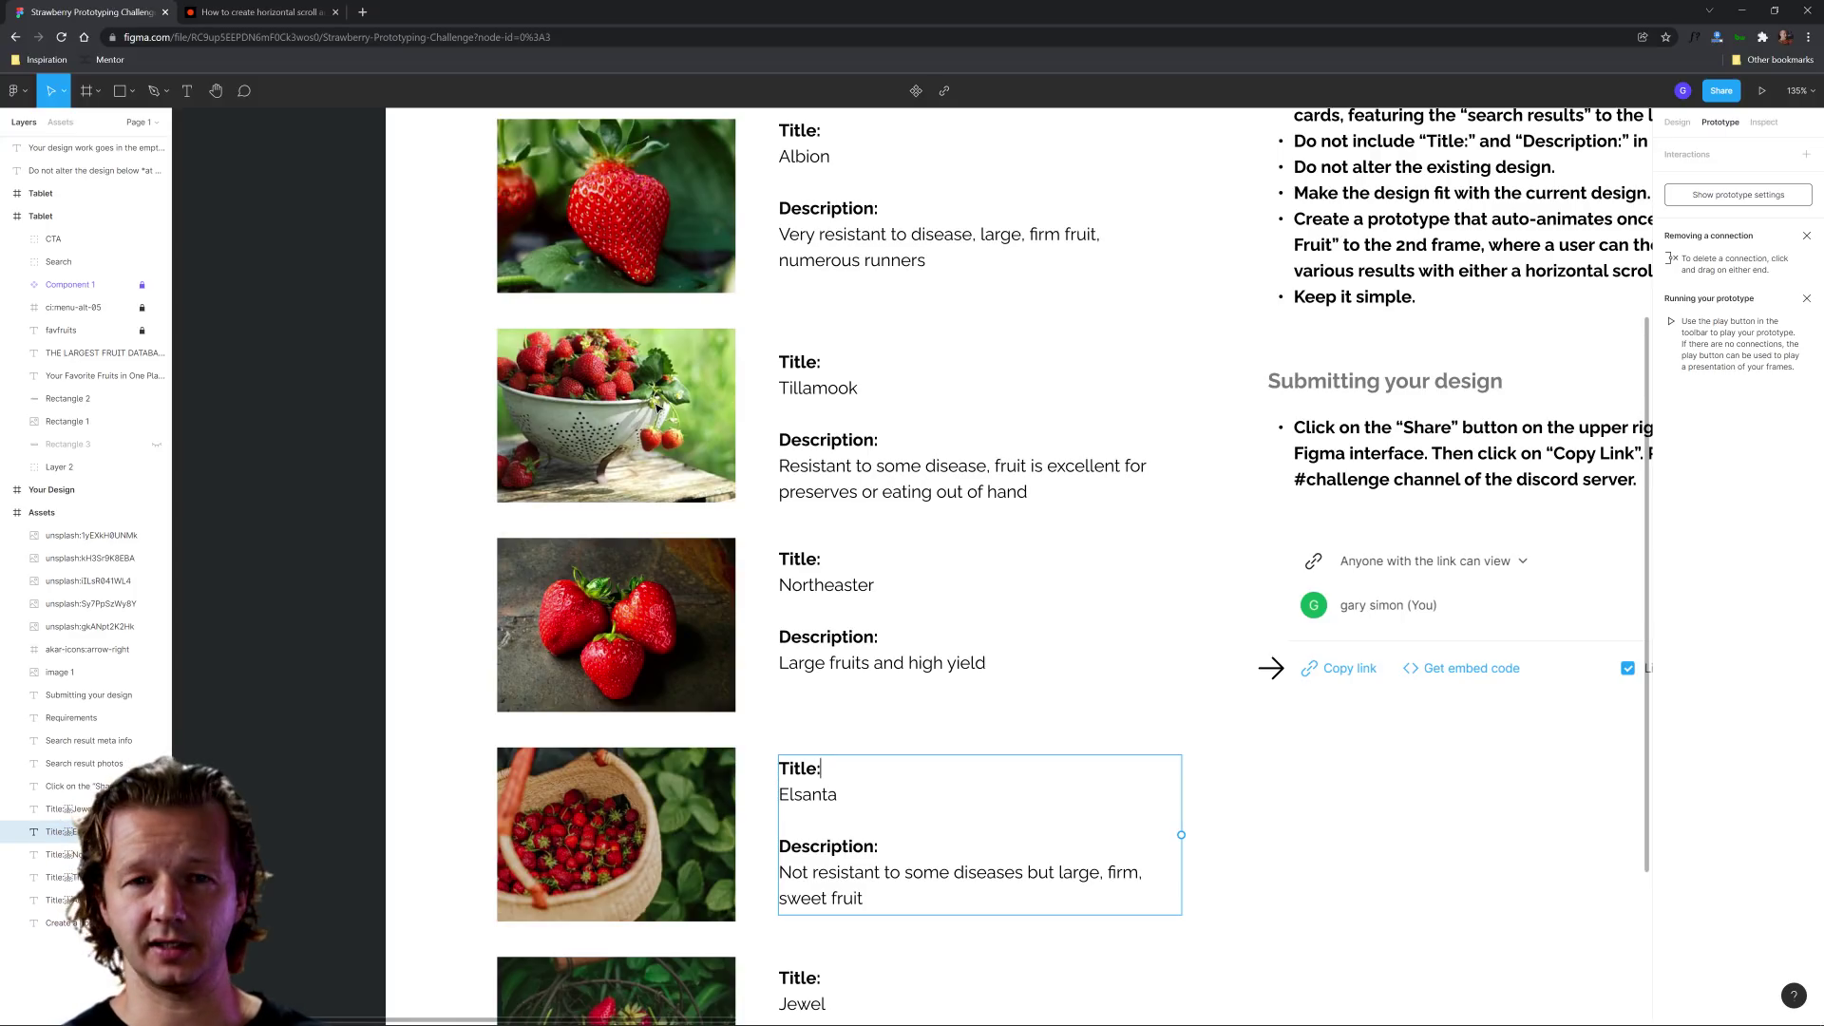
scroll(1250, 297, down, 5)
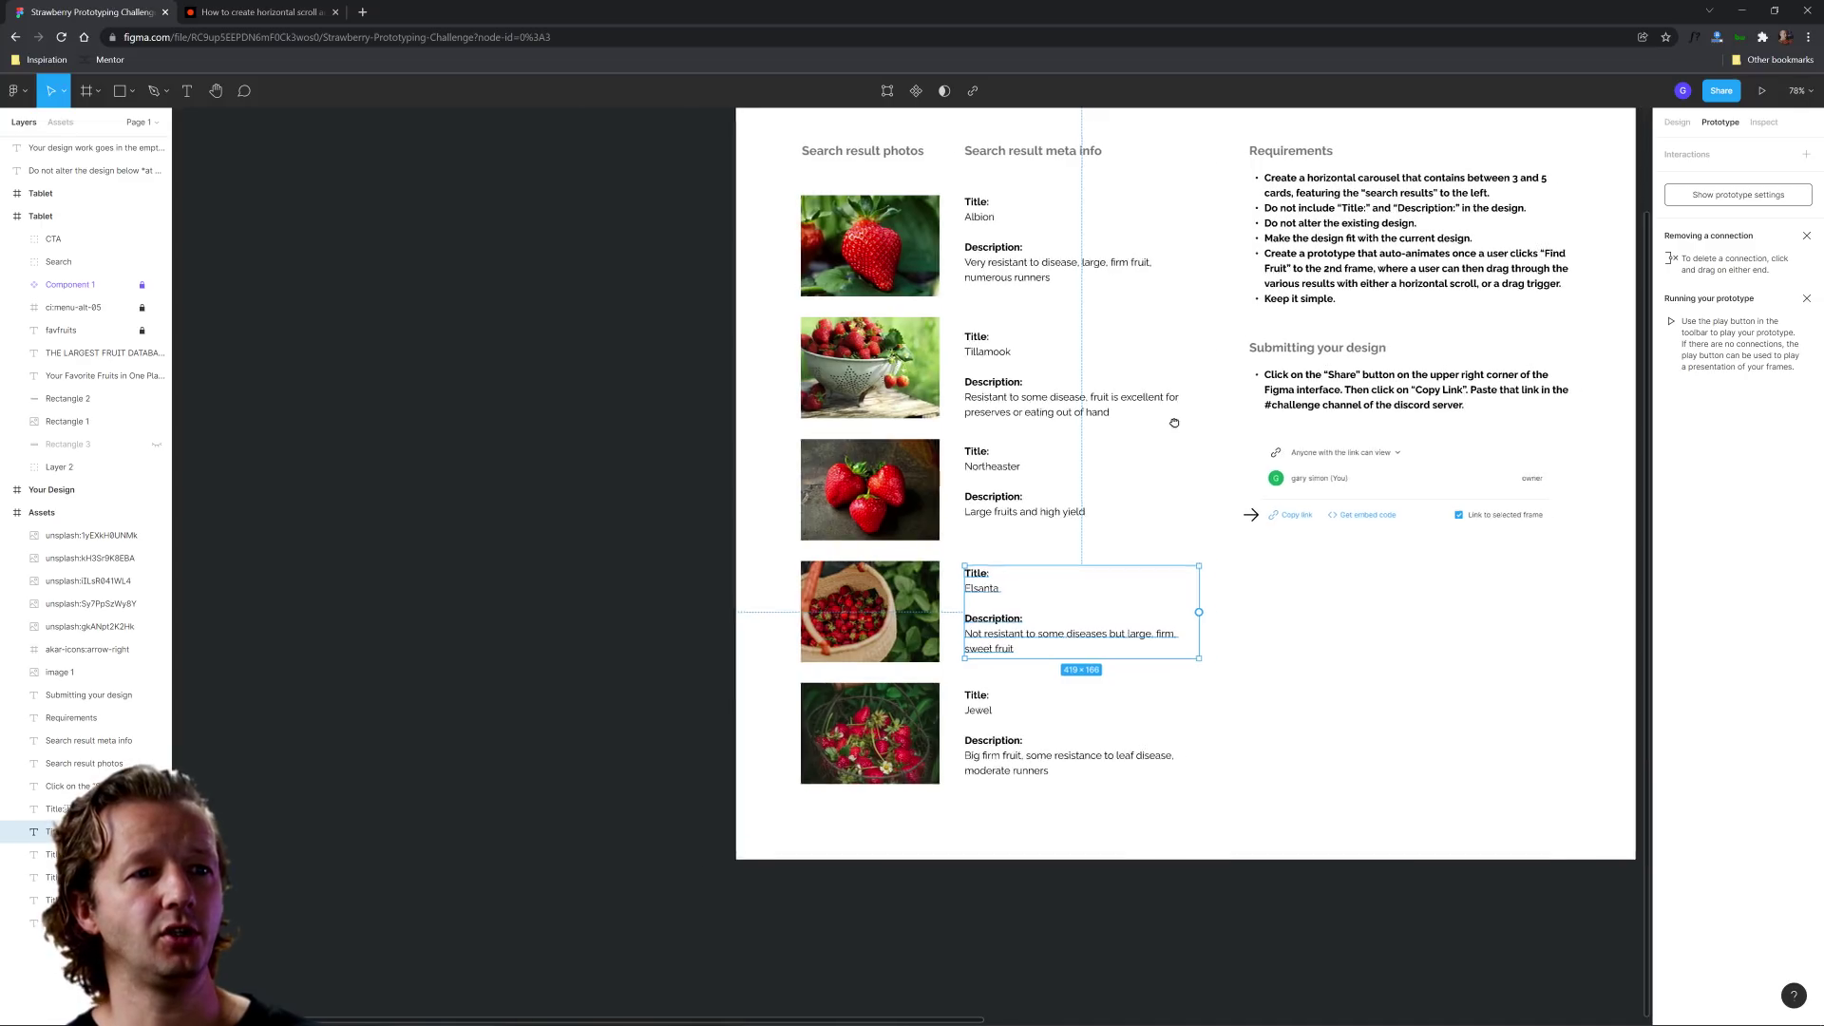
Step: Examine the two tablet frames, selecting the original design and the empty area of the second frame in turn
drag(1167, 405, 397, 405)
scroll(599, 203, right, 6)
scroll(599, 202, up, 1)
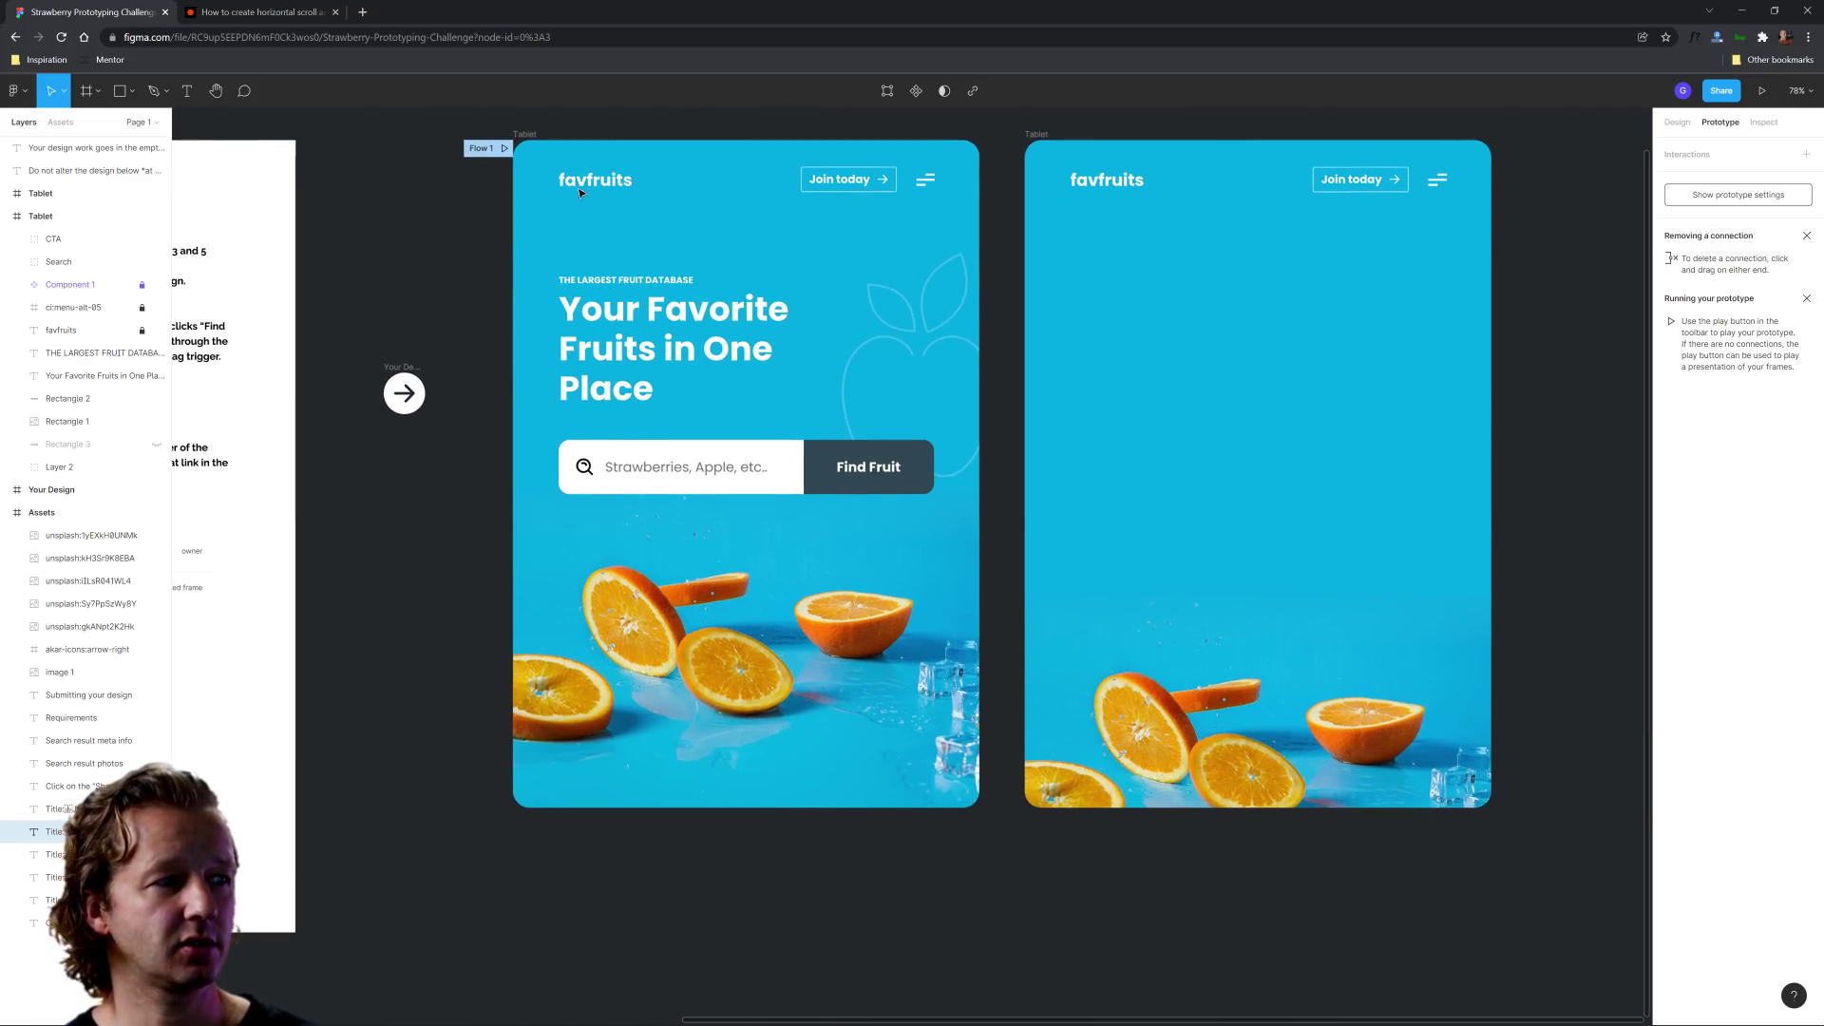
drag(450, 124, 977, 847)
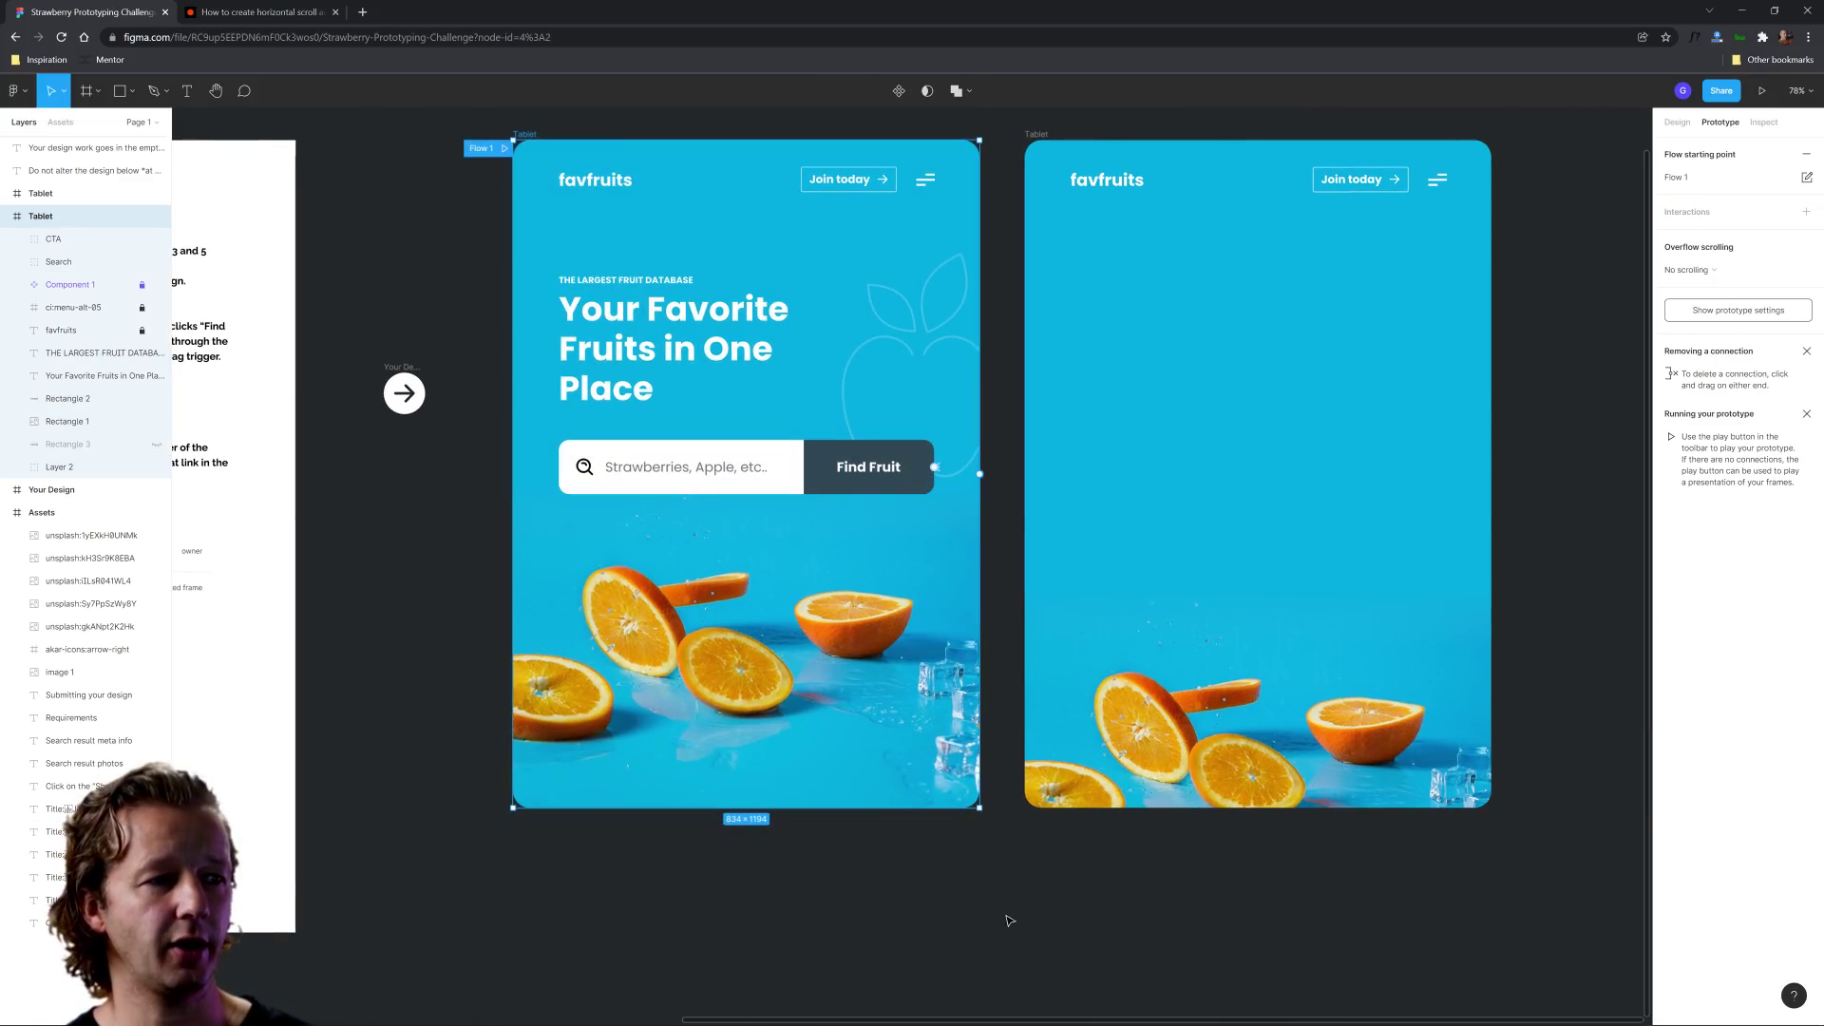
key(Escape)
click(1310, 380)
key(Escape)
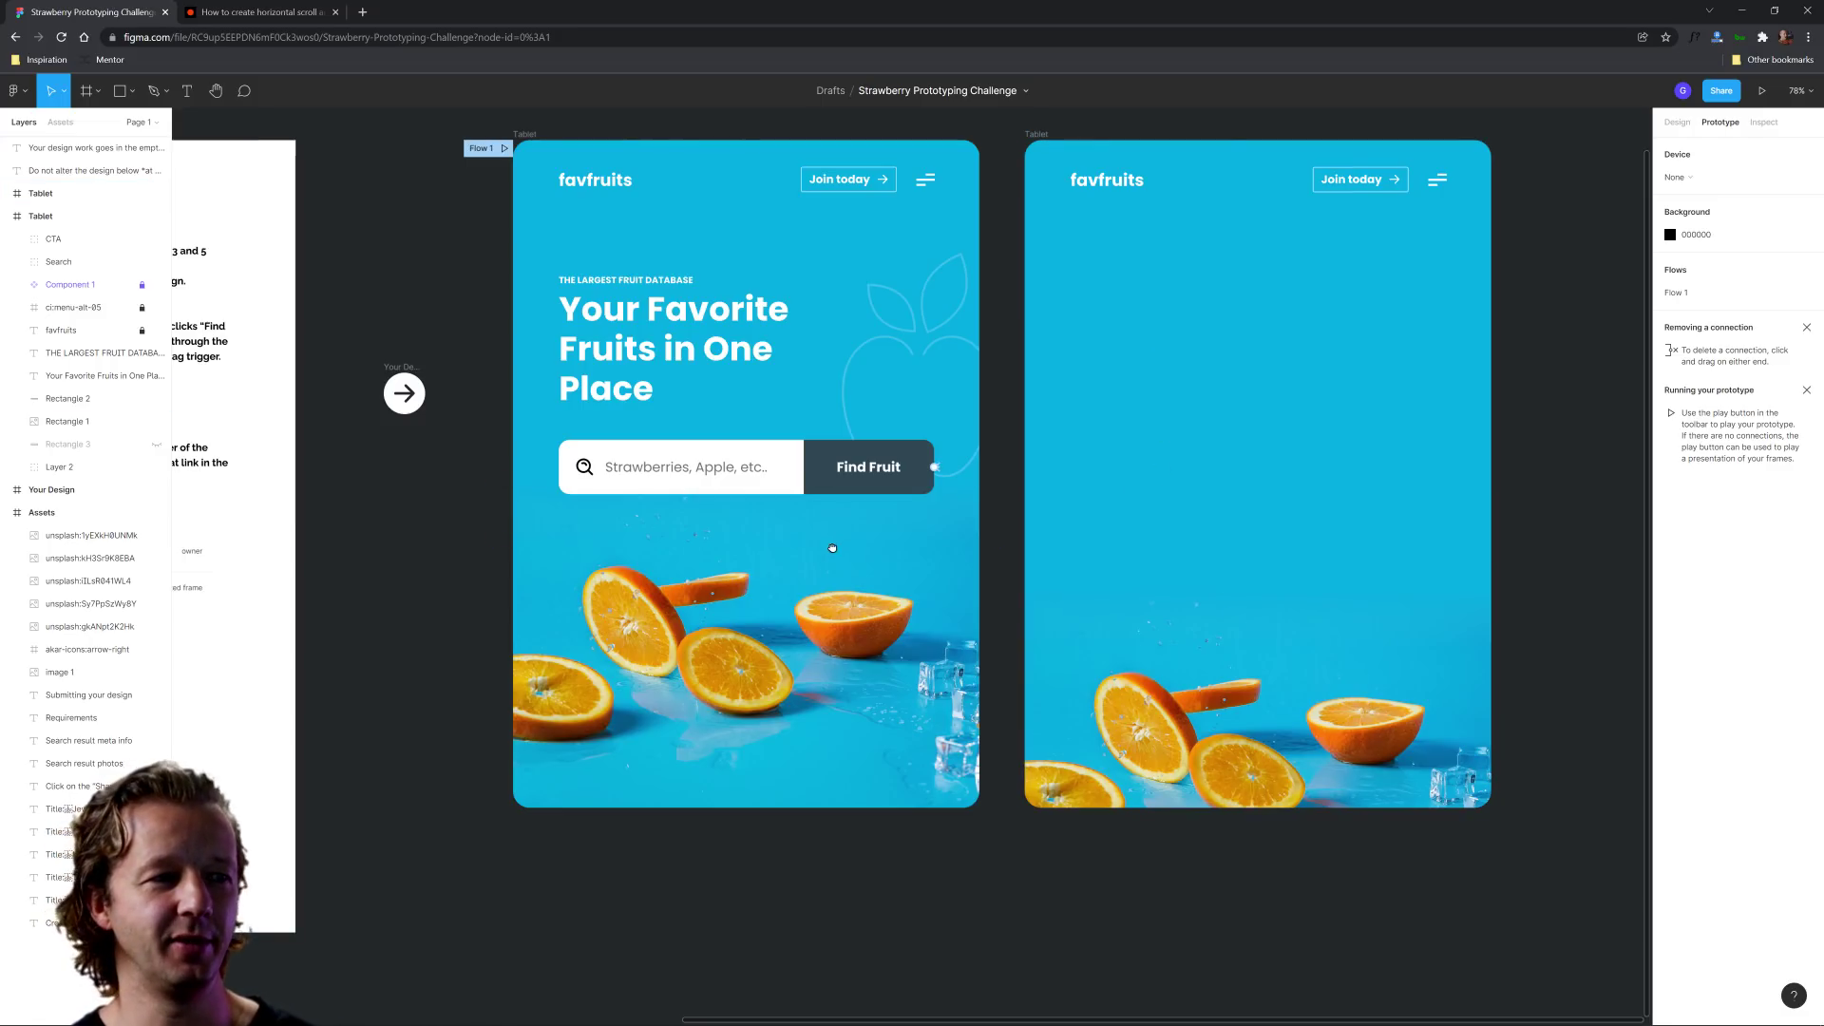
Step: Compare the requirements with the tablet frames and inspect the design properties of the headline "Your Favorite Fruits in One Place"
scroll(832, 547, left, 10)
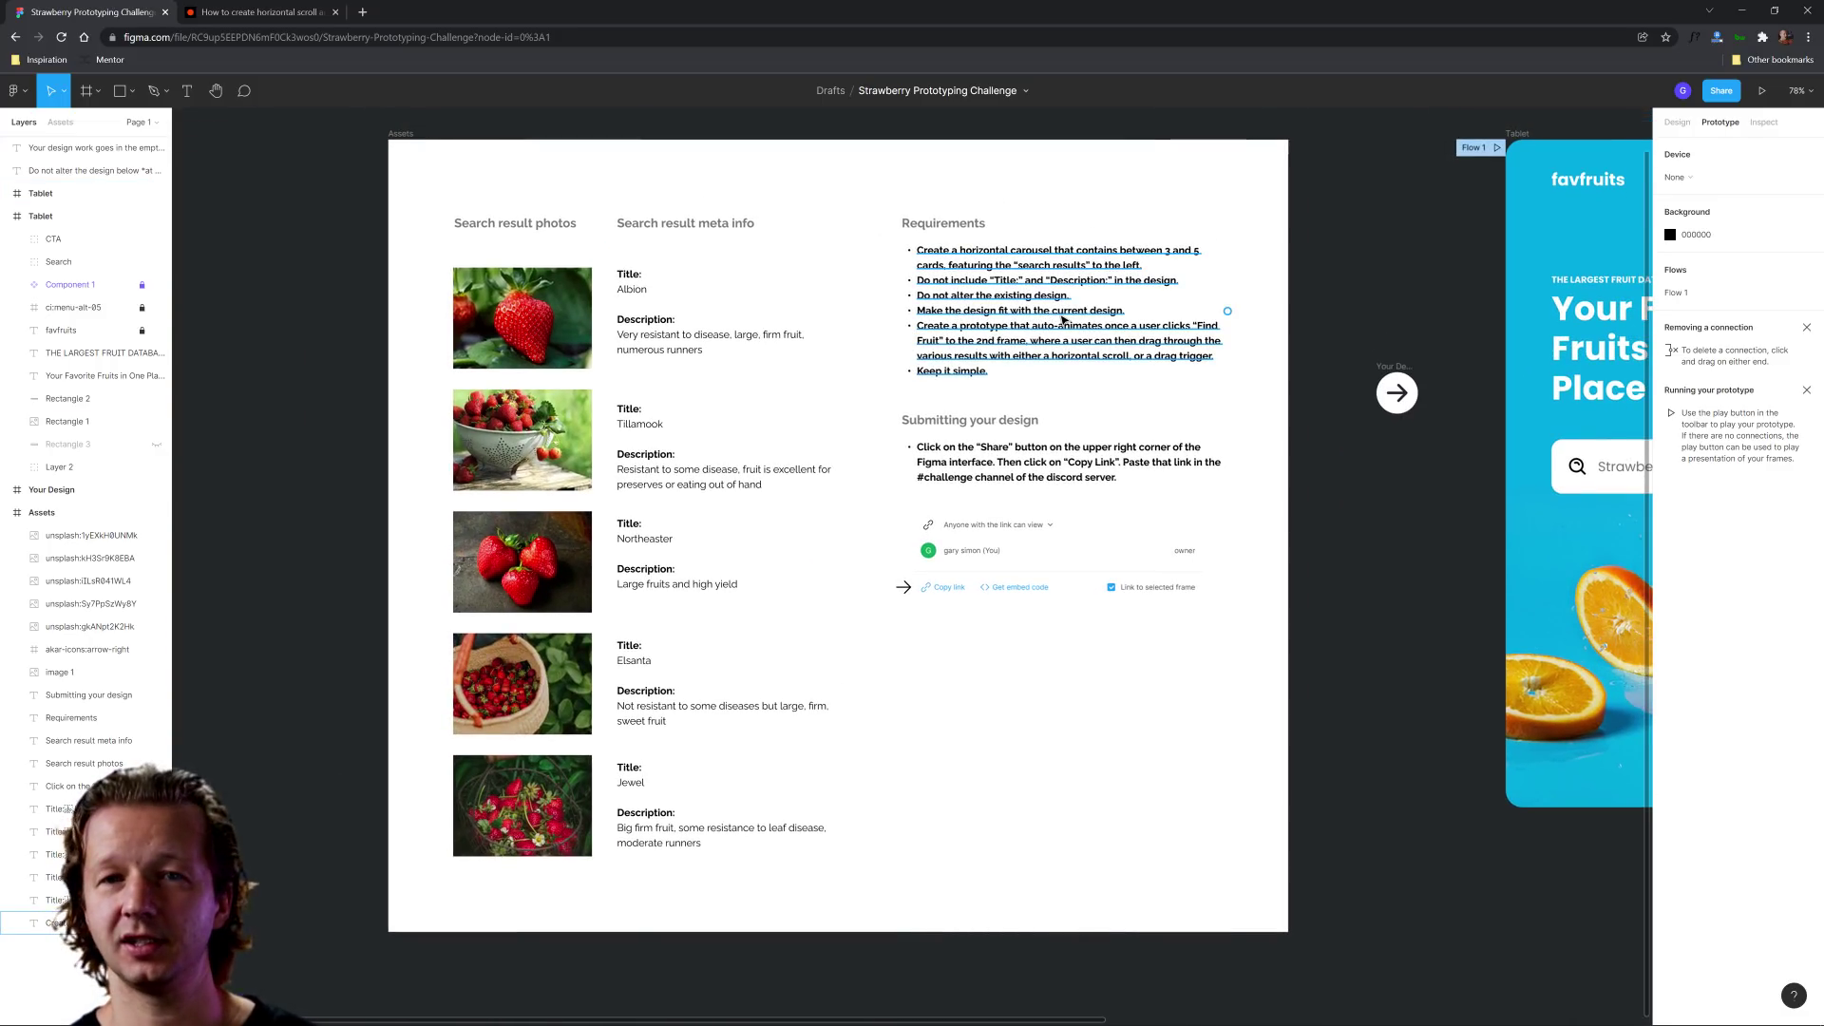
drag(1375, 575, 425, 608)
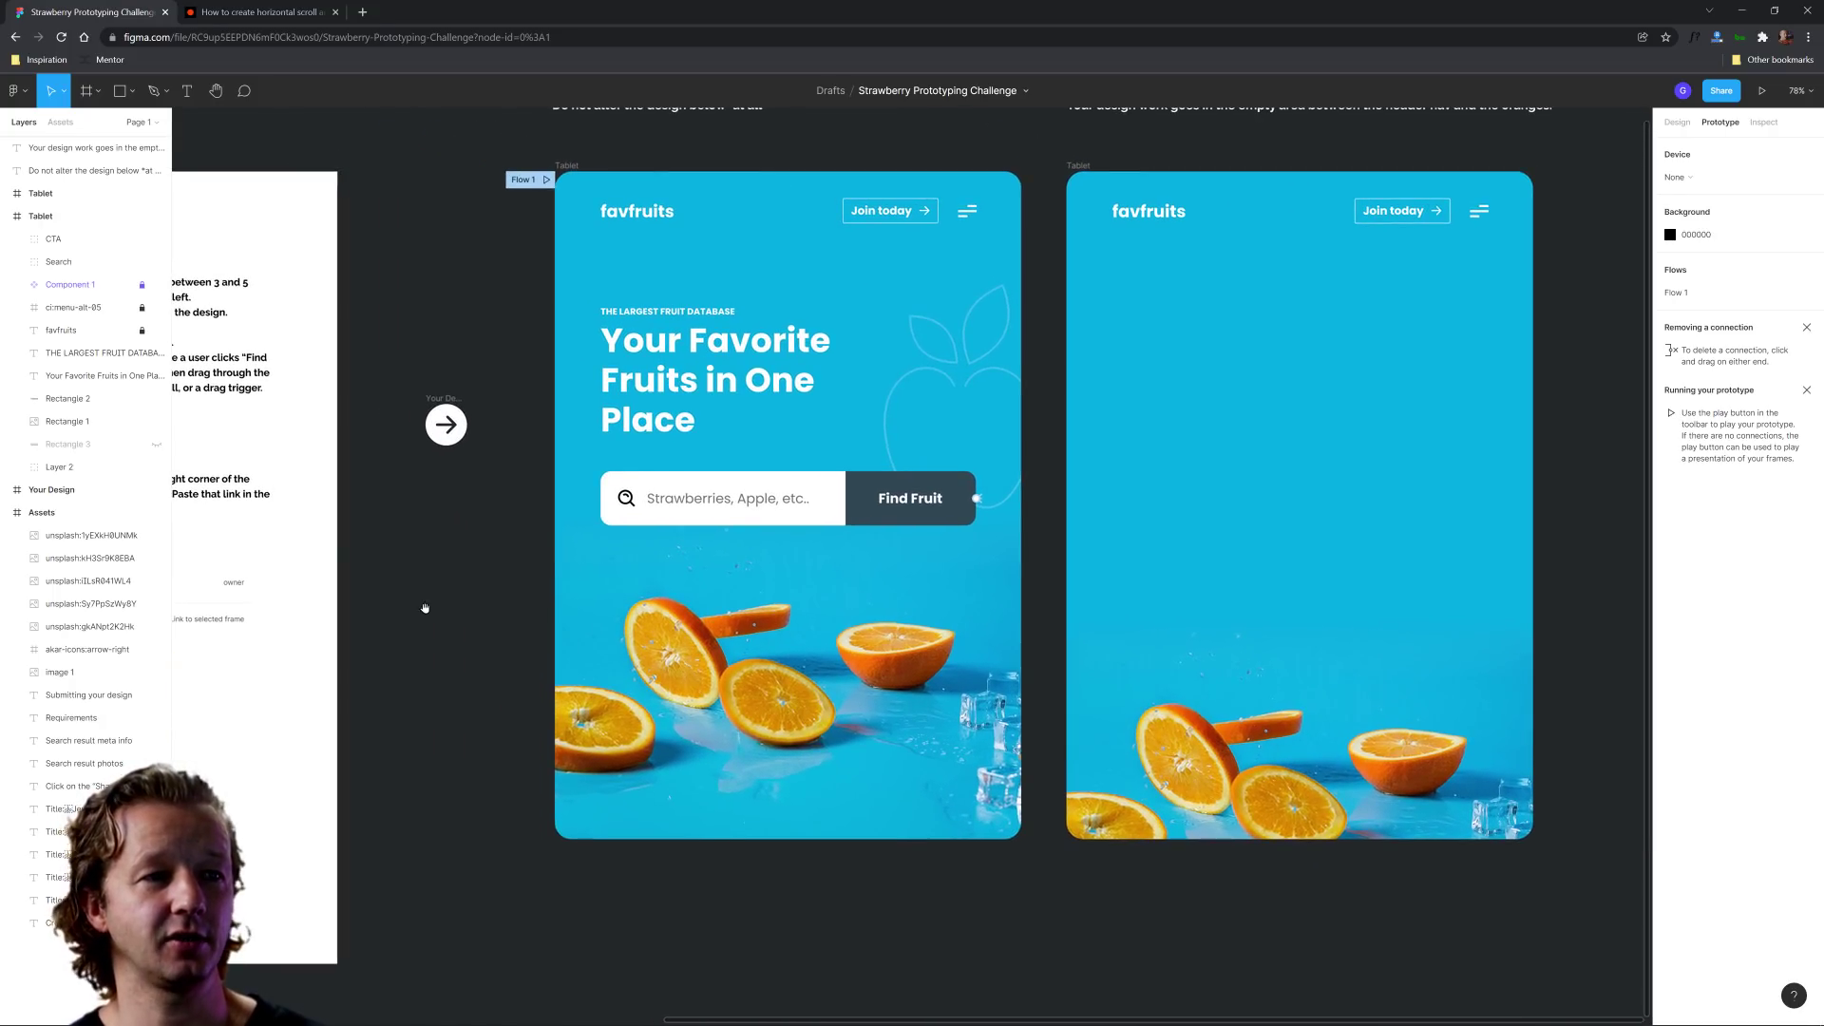
scroll(494, 572, left, 10)
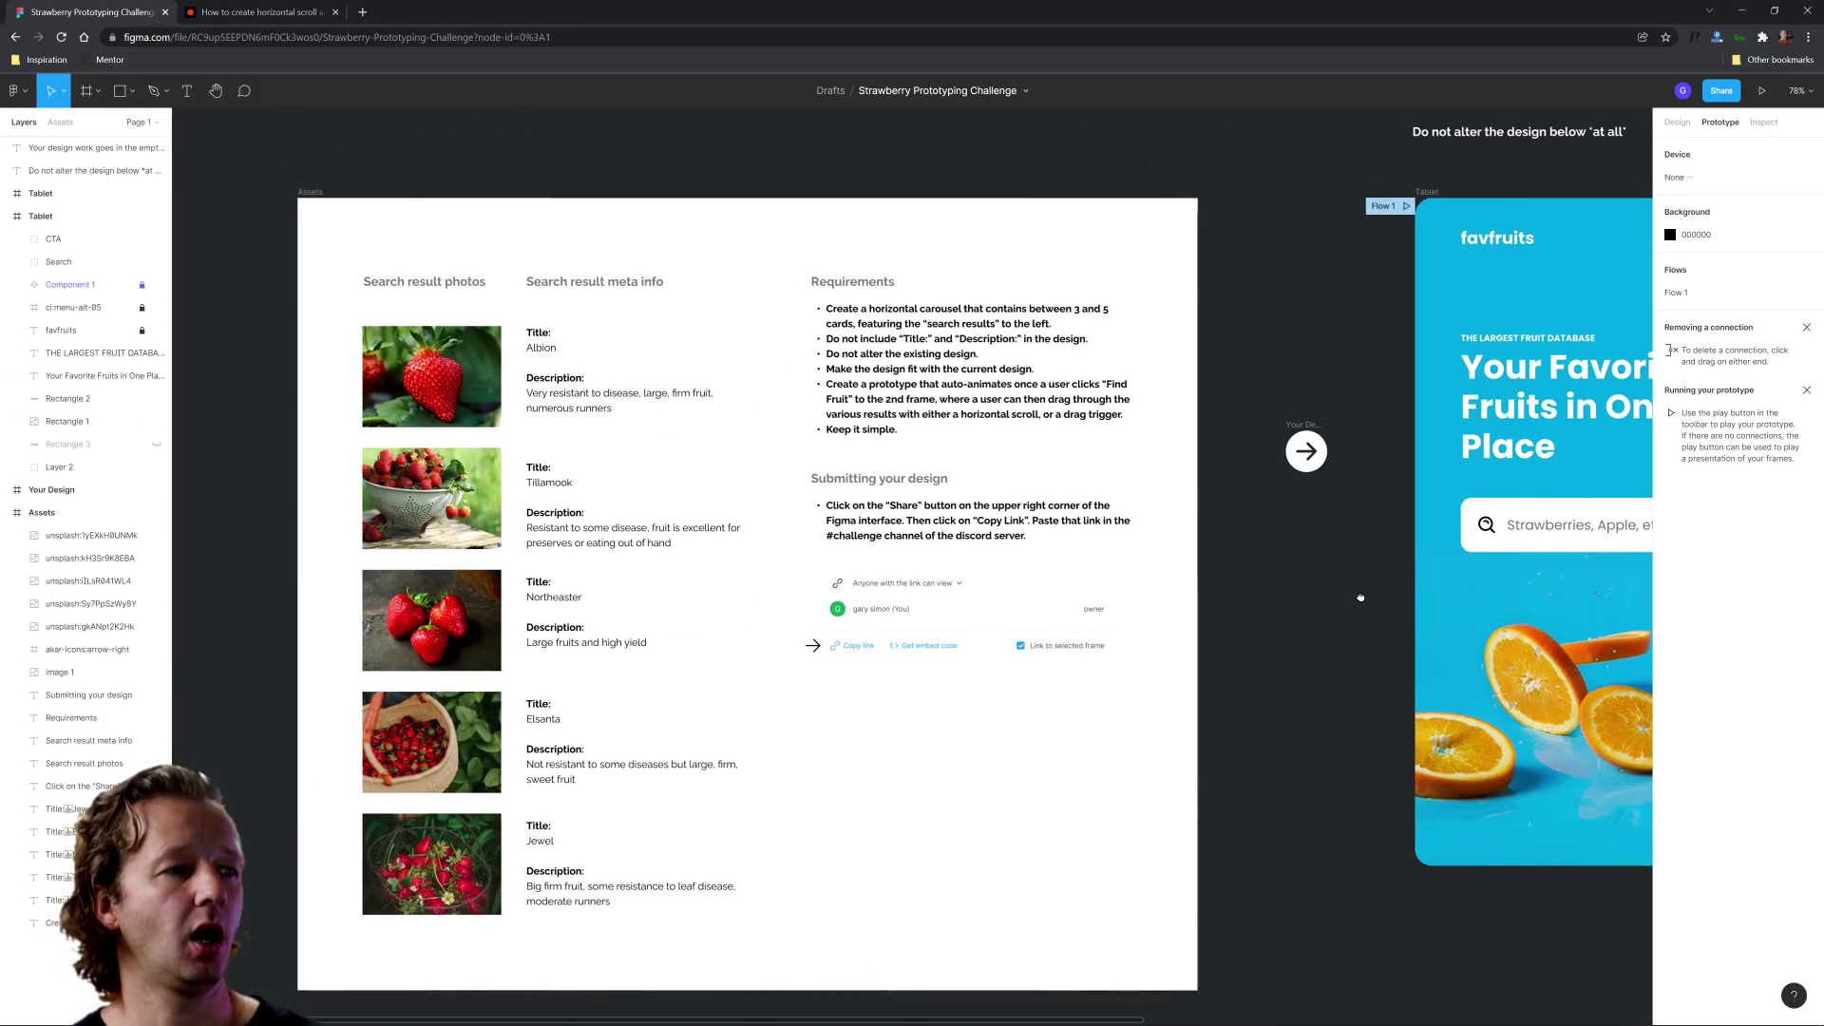
drag(1425, 618, 435, 614)
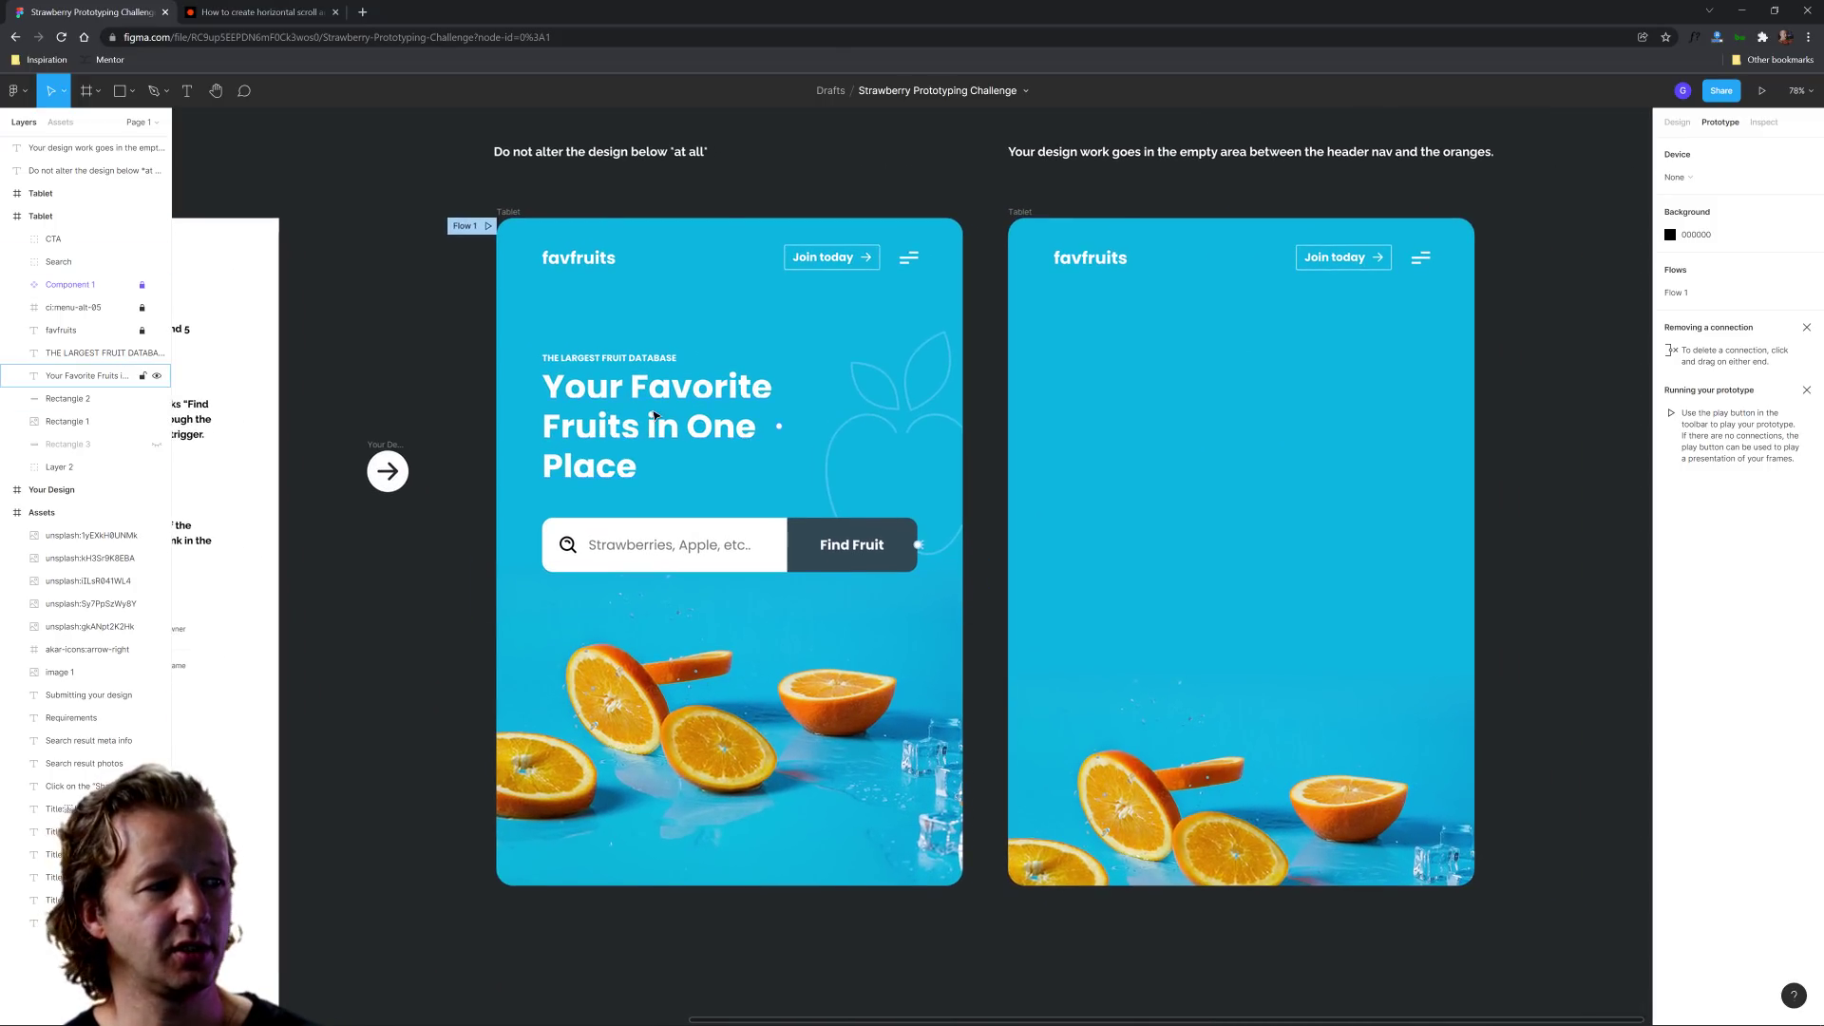
click(654, 415)
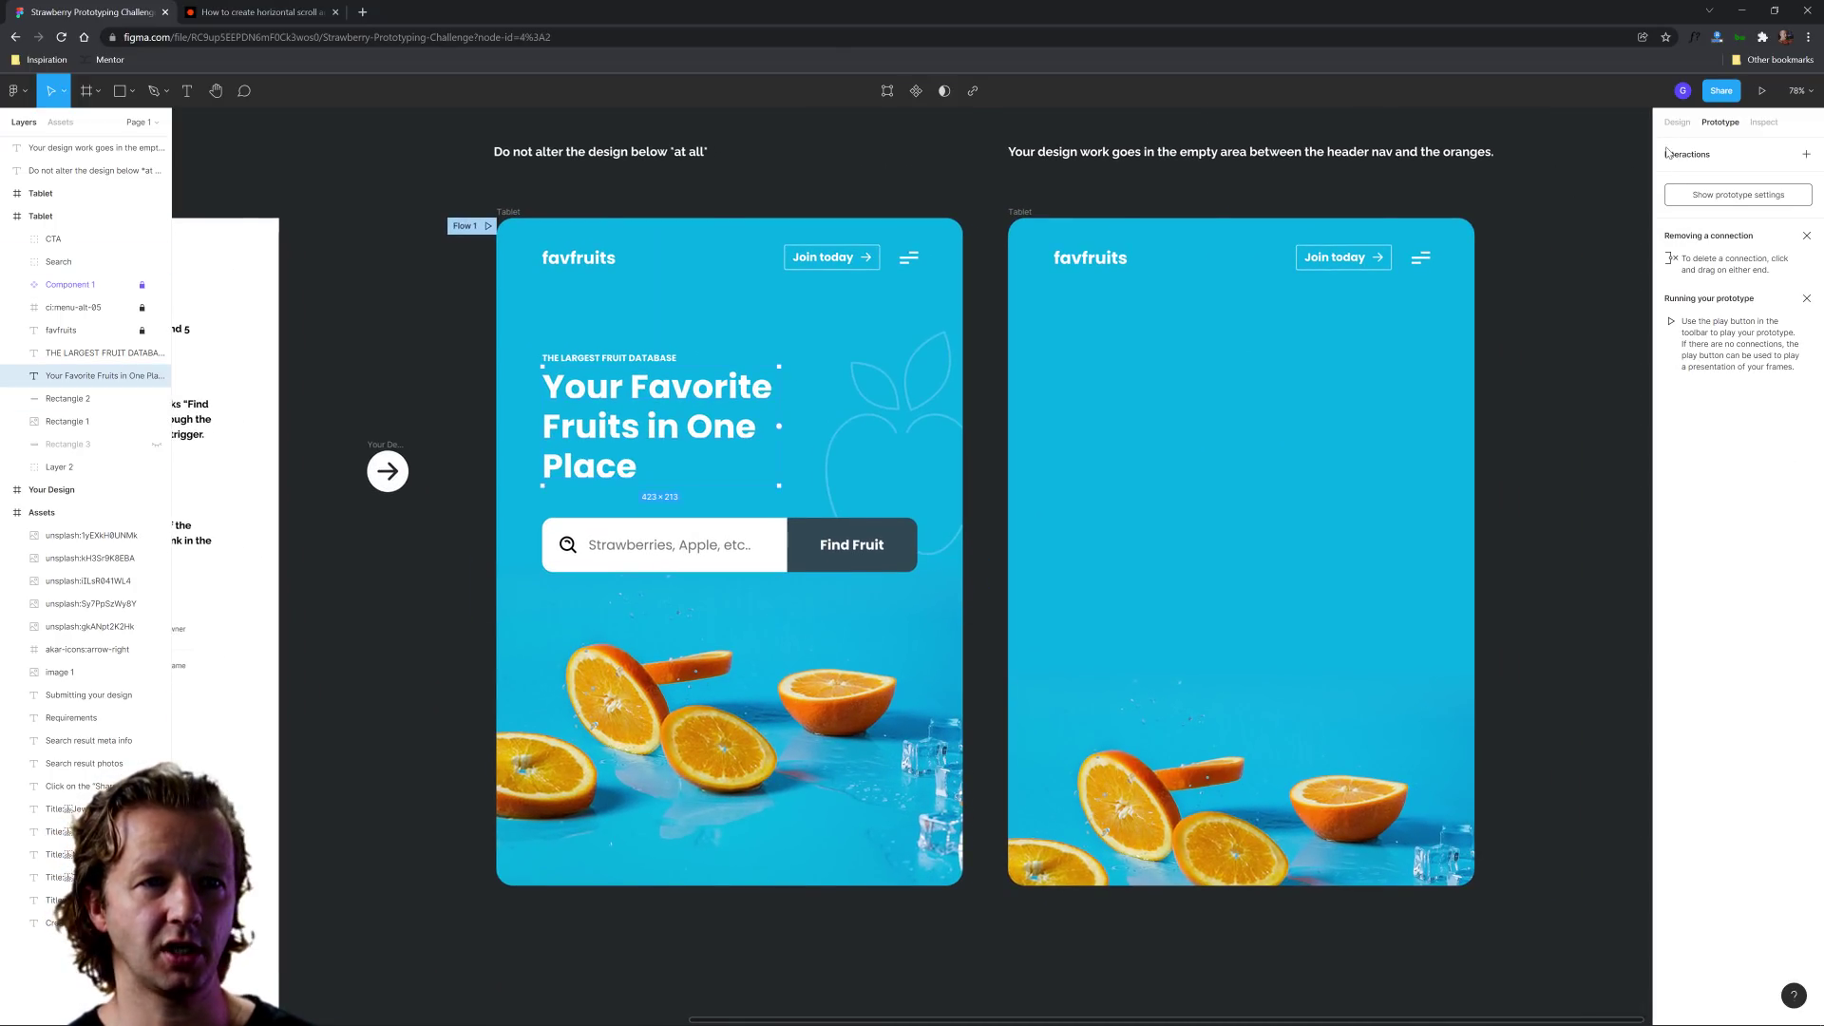
key(alt+8)
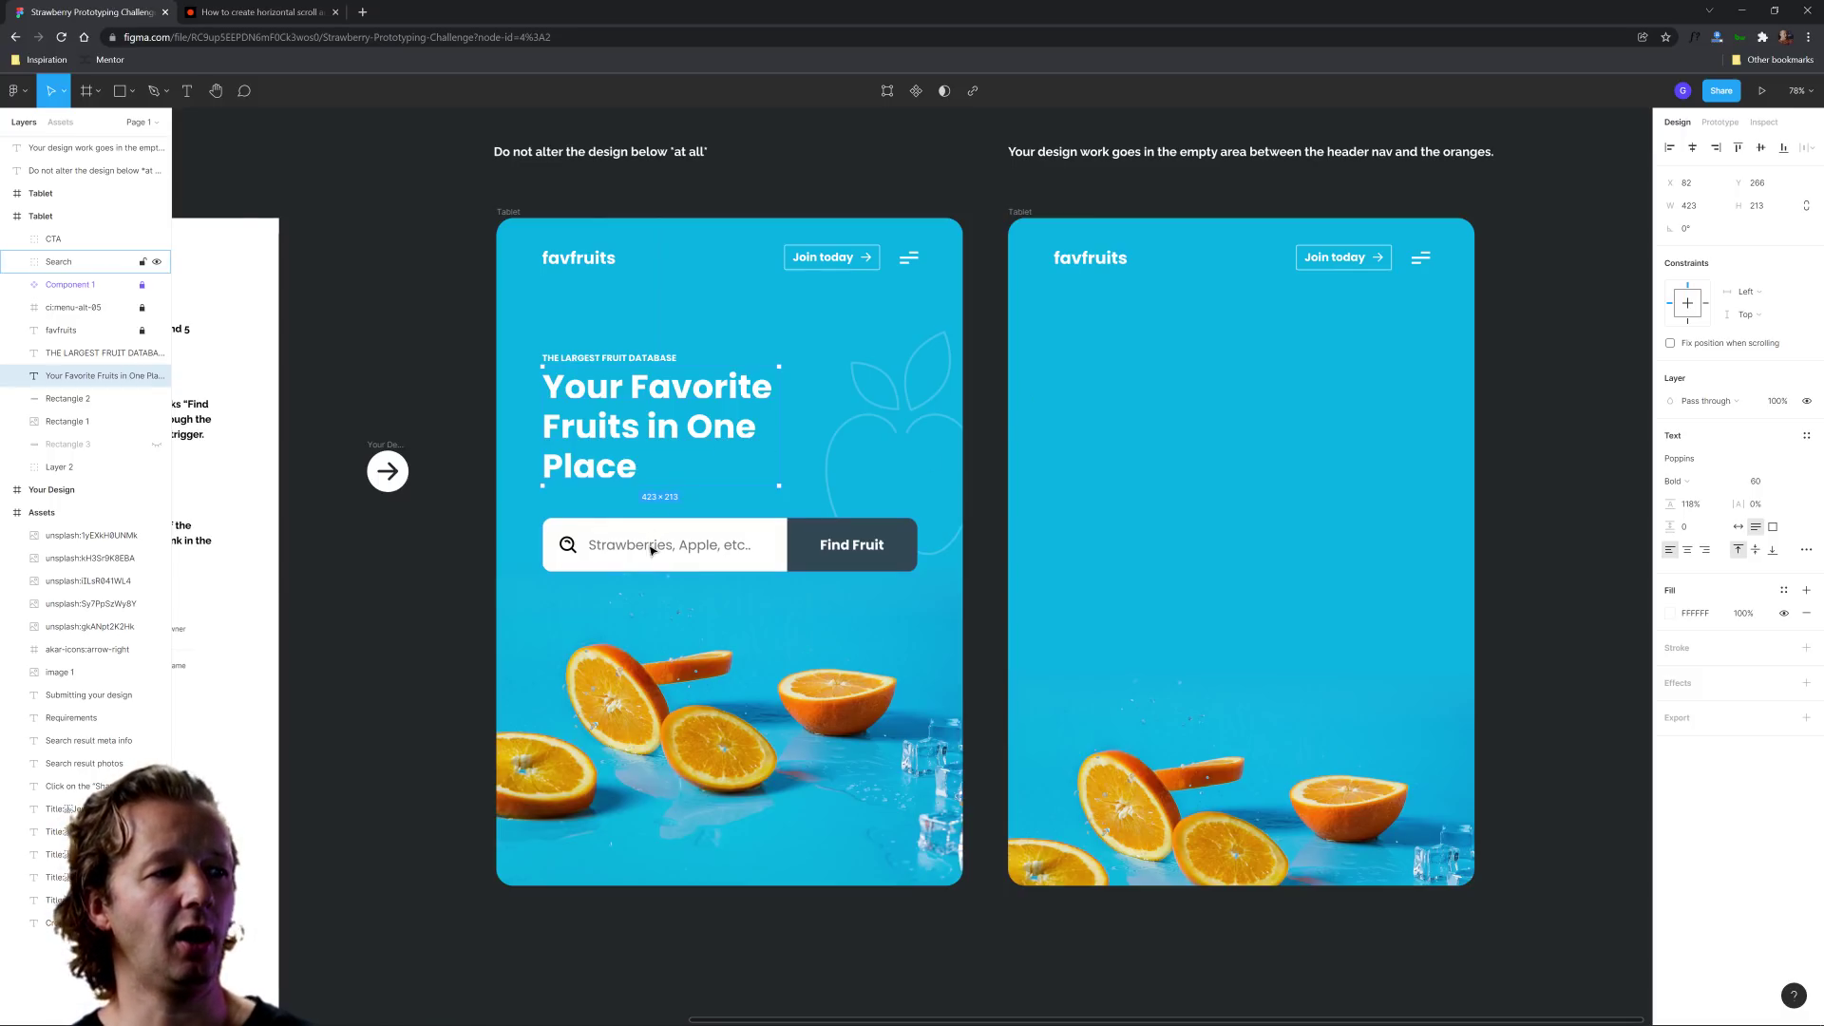
Step: Reread the requirements and submission instructions in the Assets frame beside the first tablet design
scroll(875, 567, down, 2)
scroll(874, 567, left, 10)
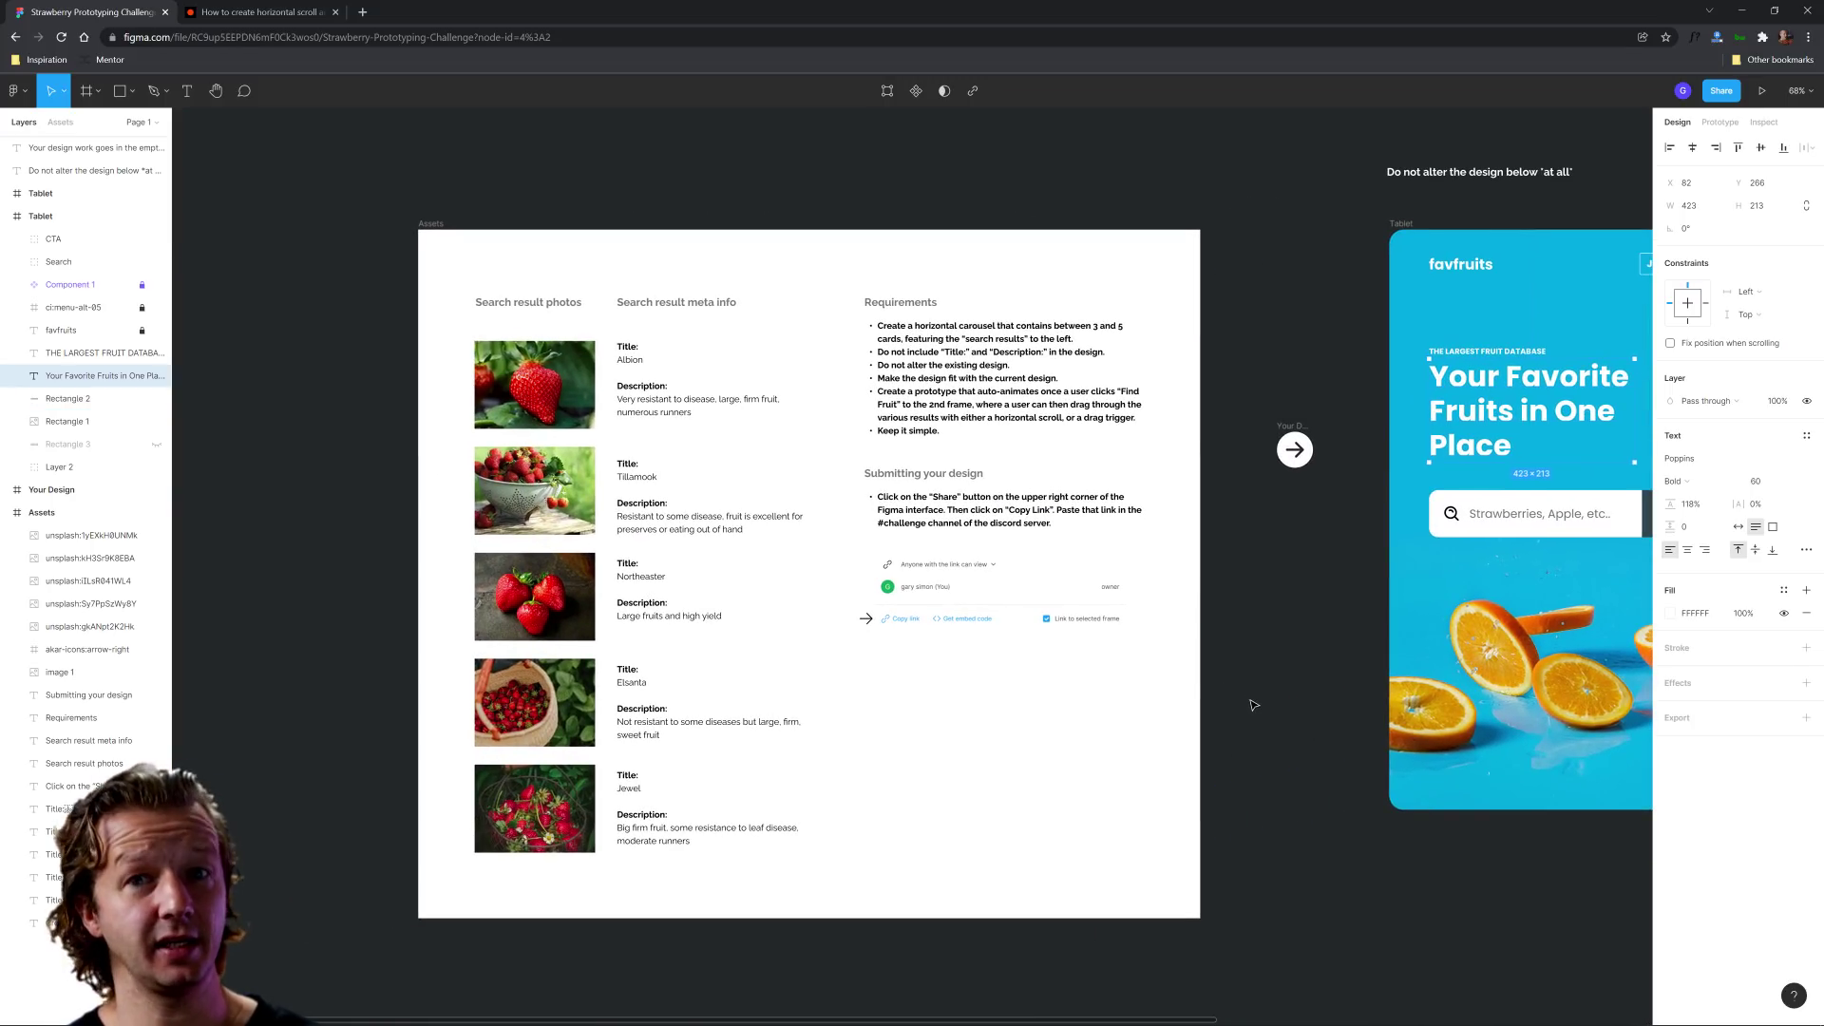
scroll(864, 459, up, 3)
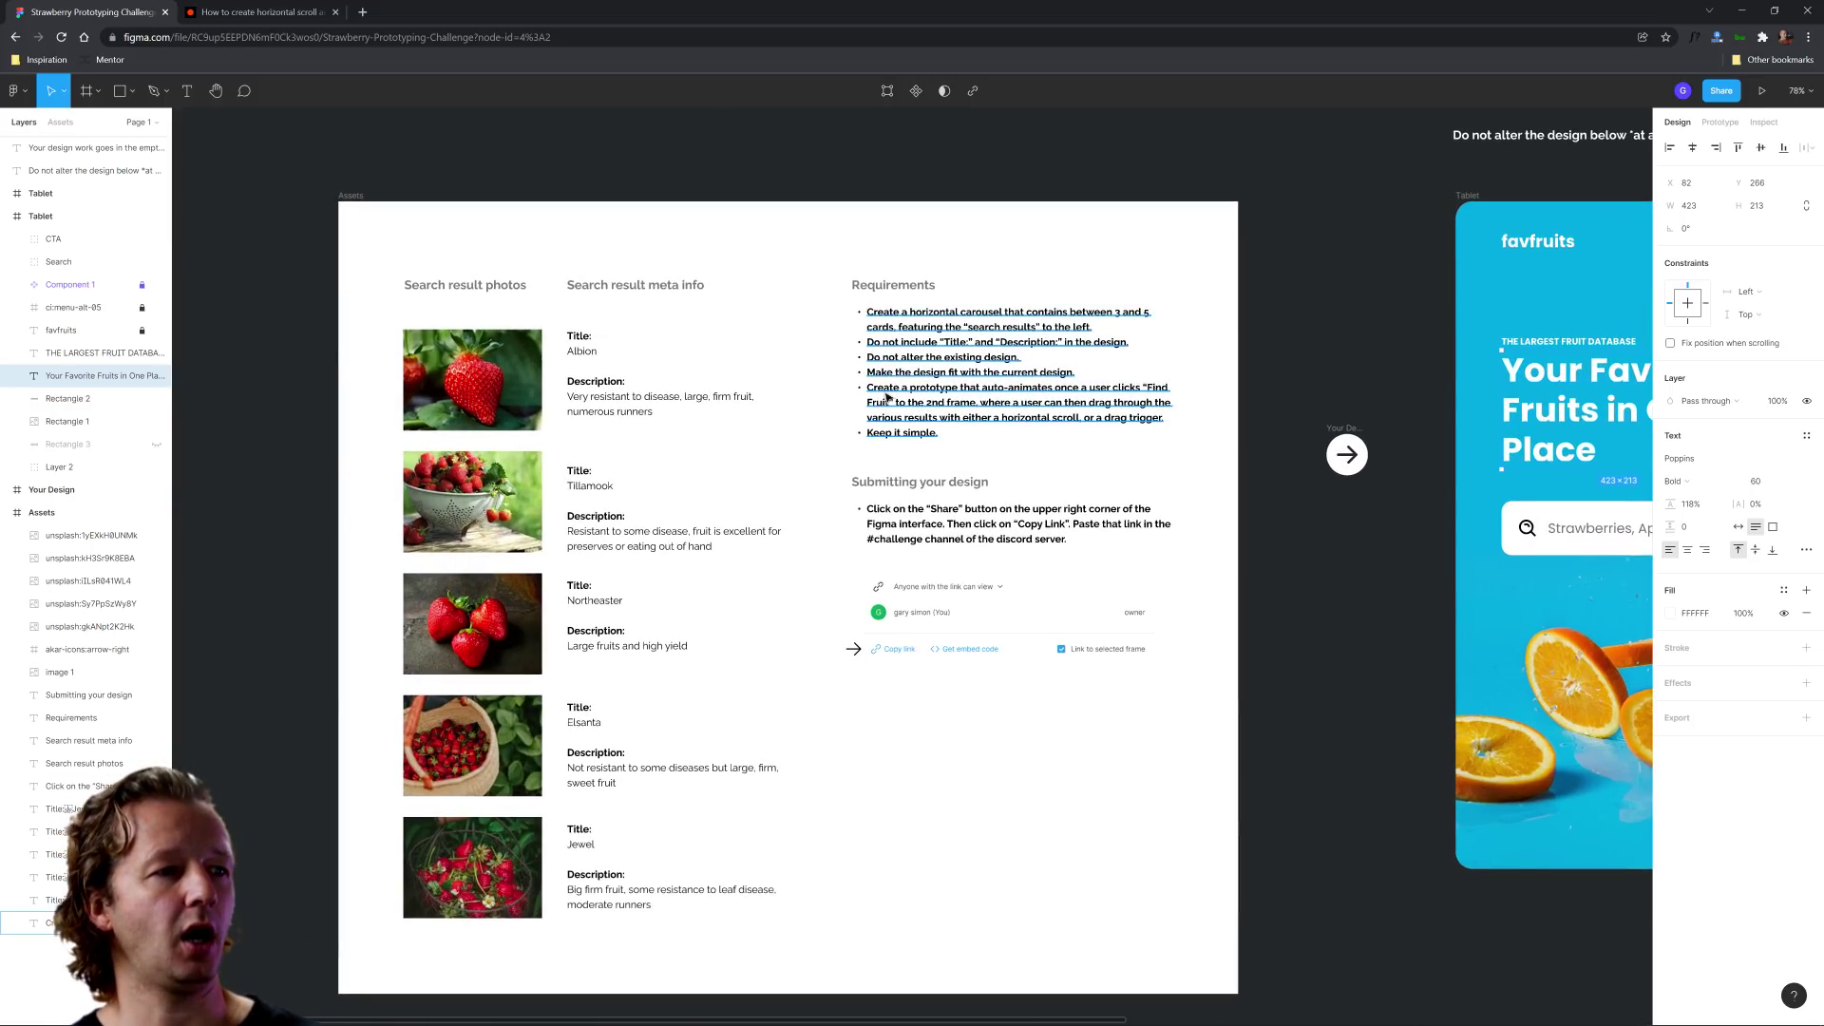
scroll(860, 465, down, 1)
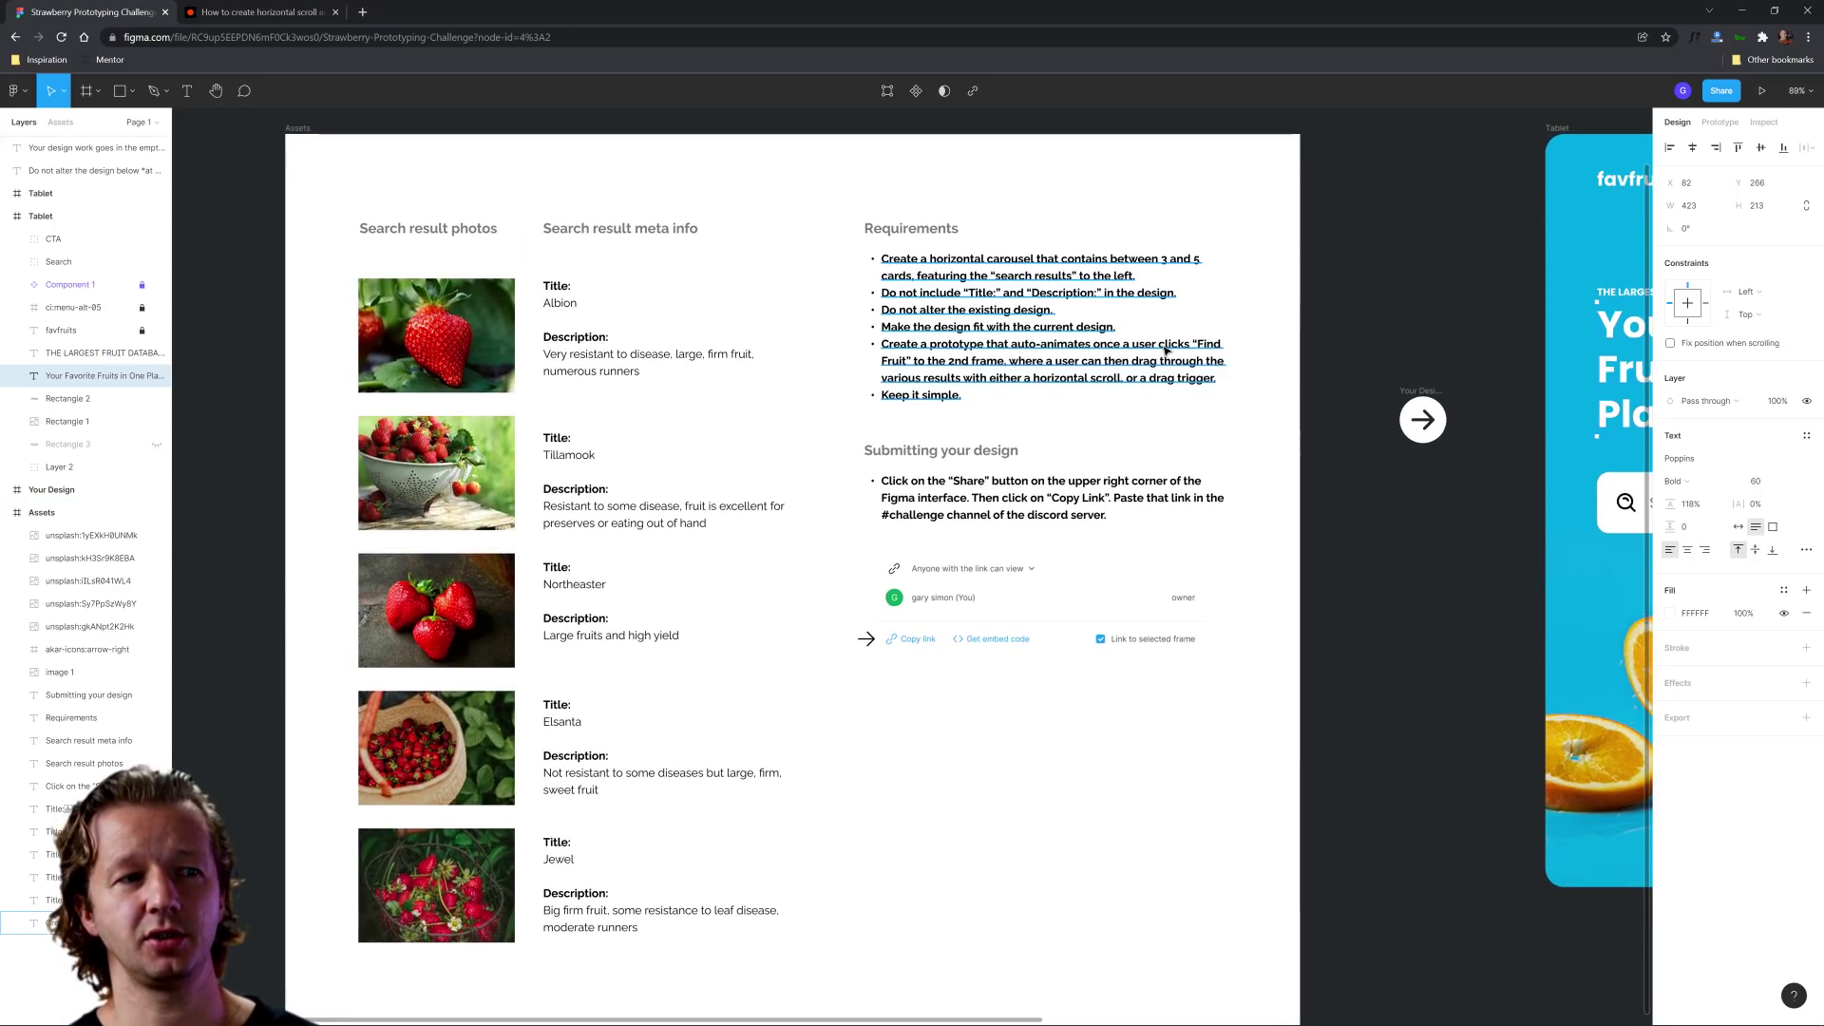
scroll(1308, 565, right, 5)
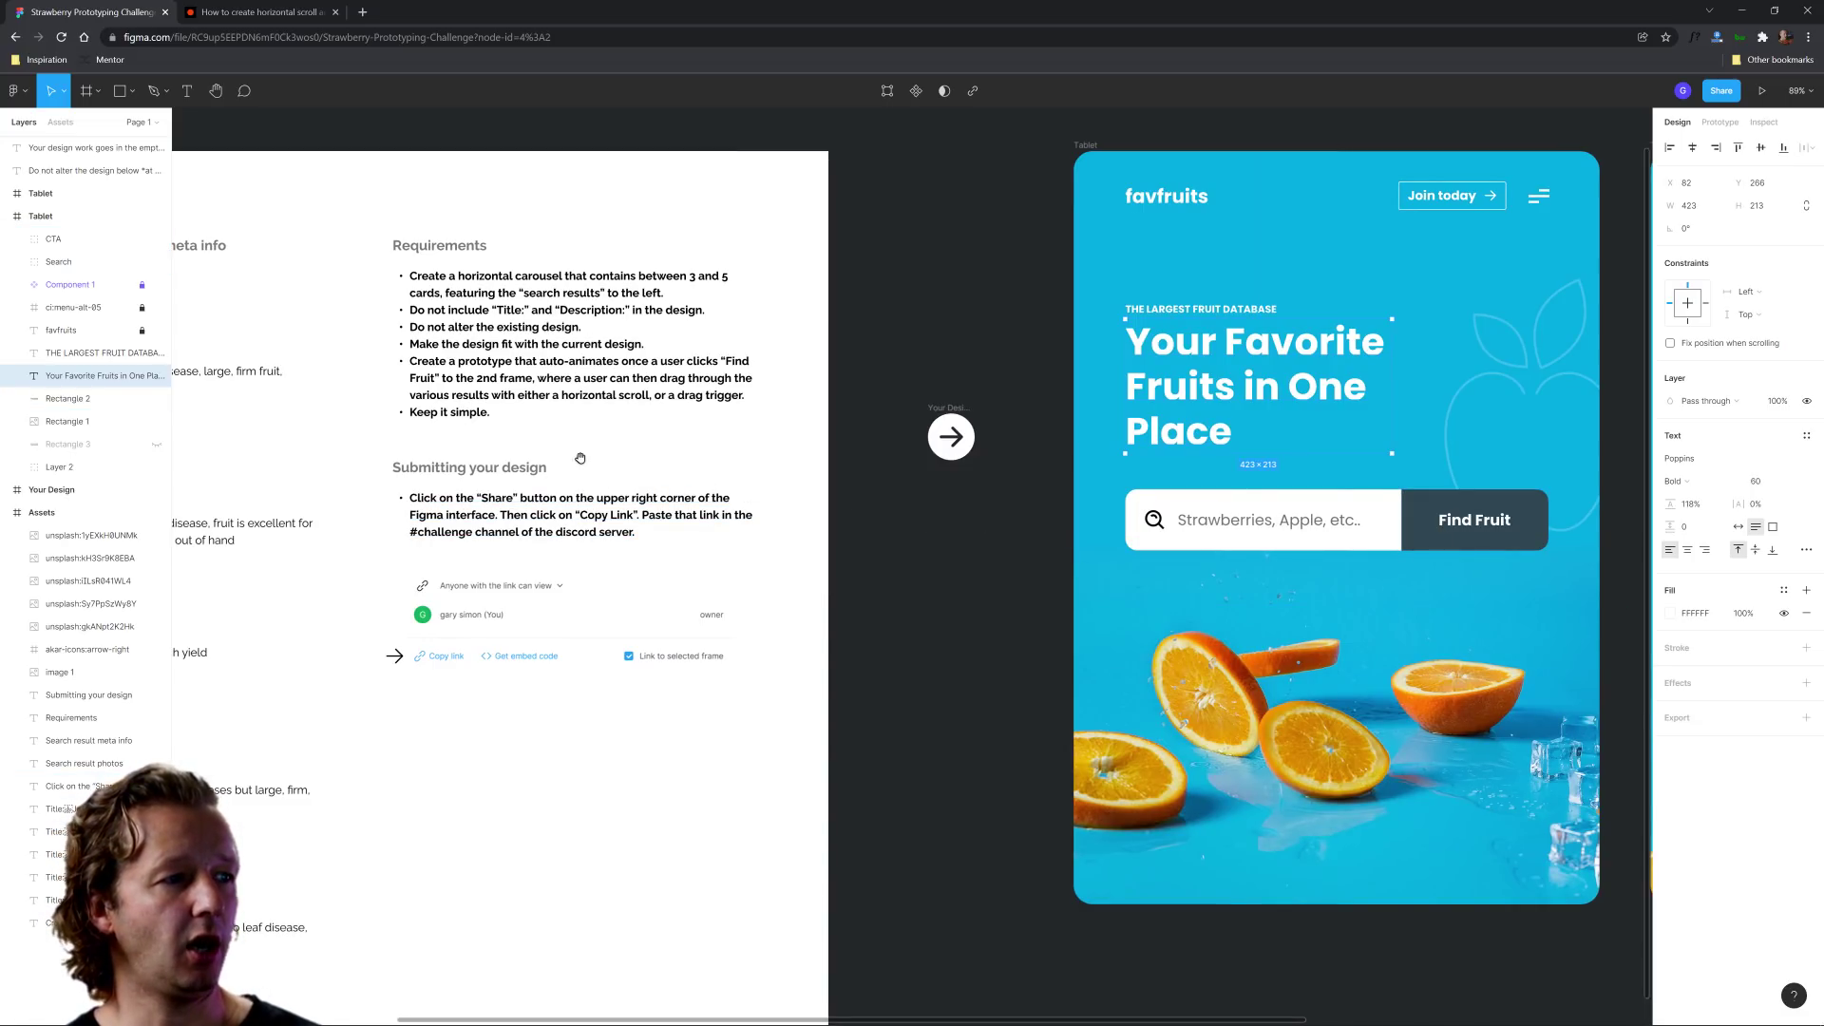
Step: Look over the two tablet frames side by side together with the instruction captions above them
drag(582, 459, 797, 447)
scroll(427, 583, right, 12)
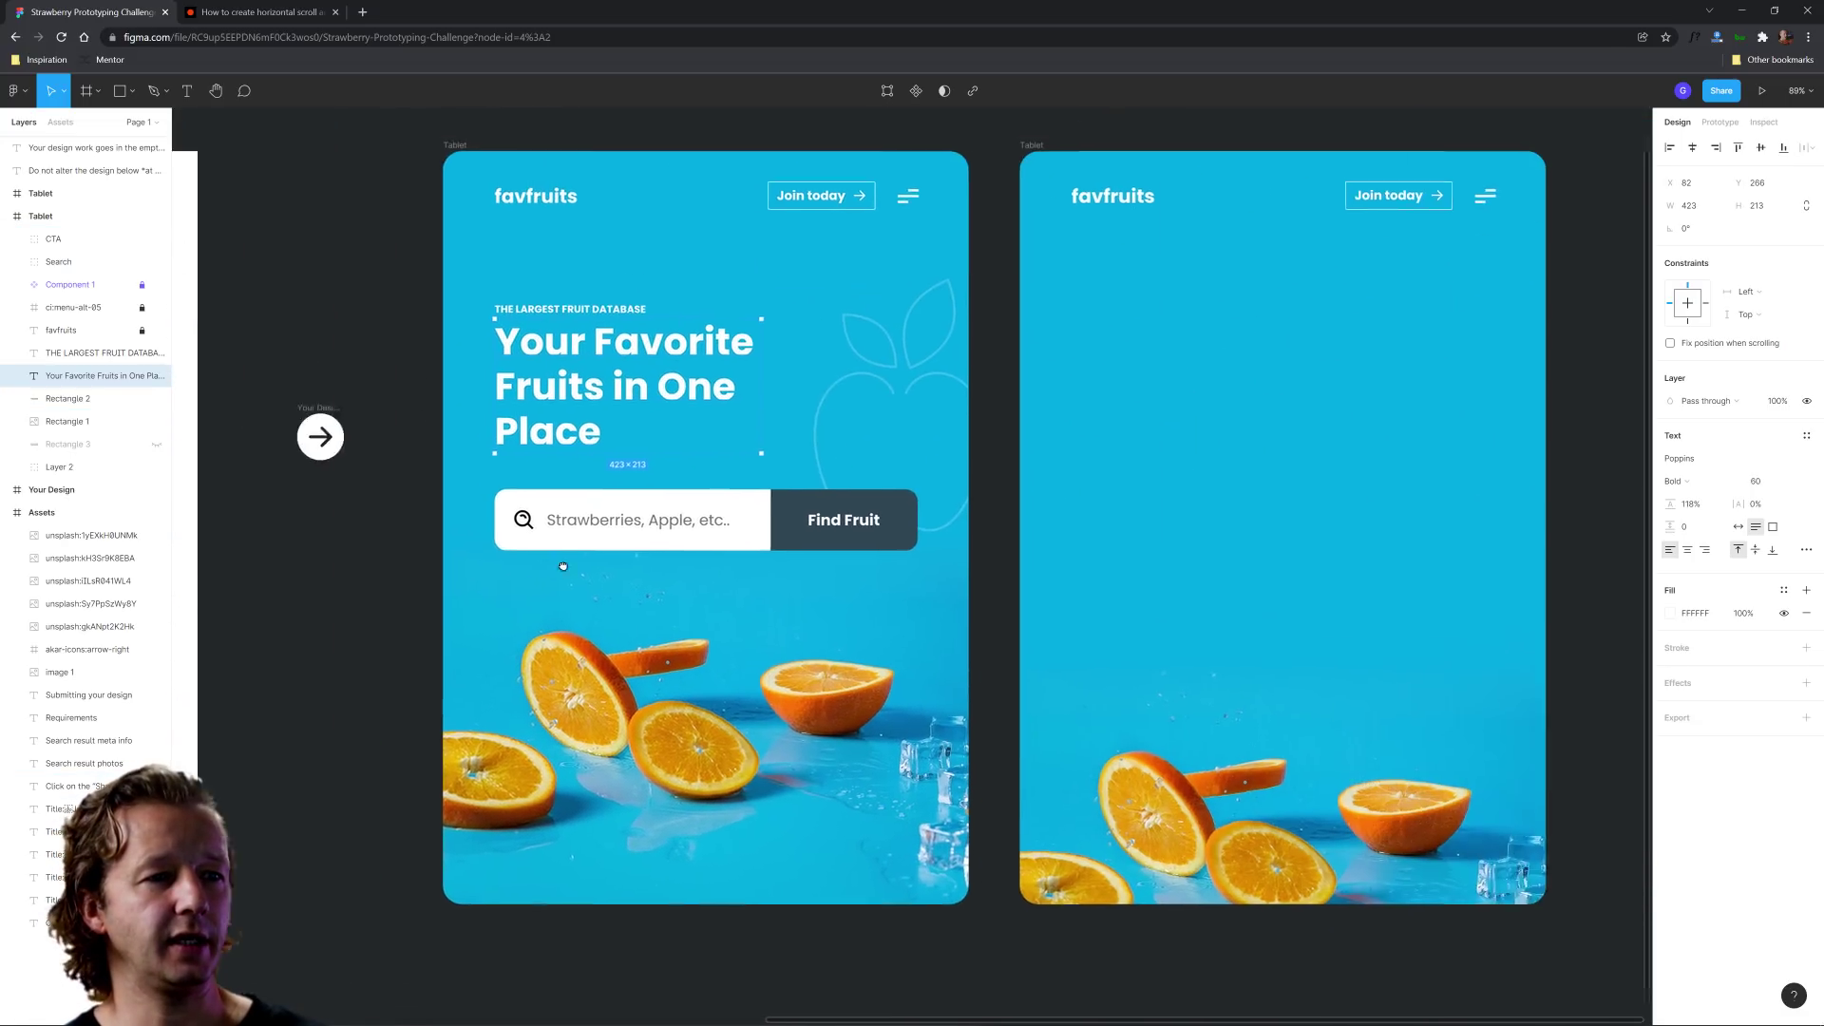
scroll(426, 583, left, 2)
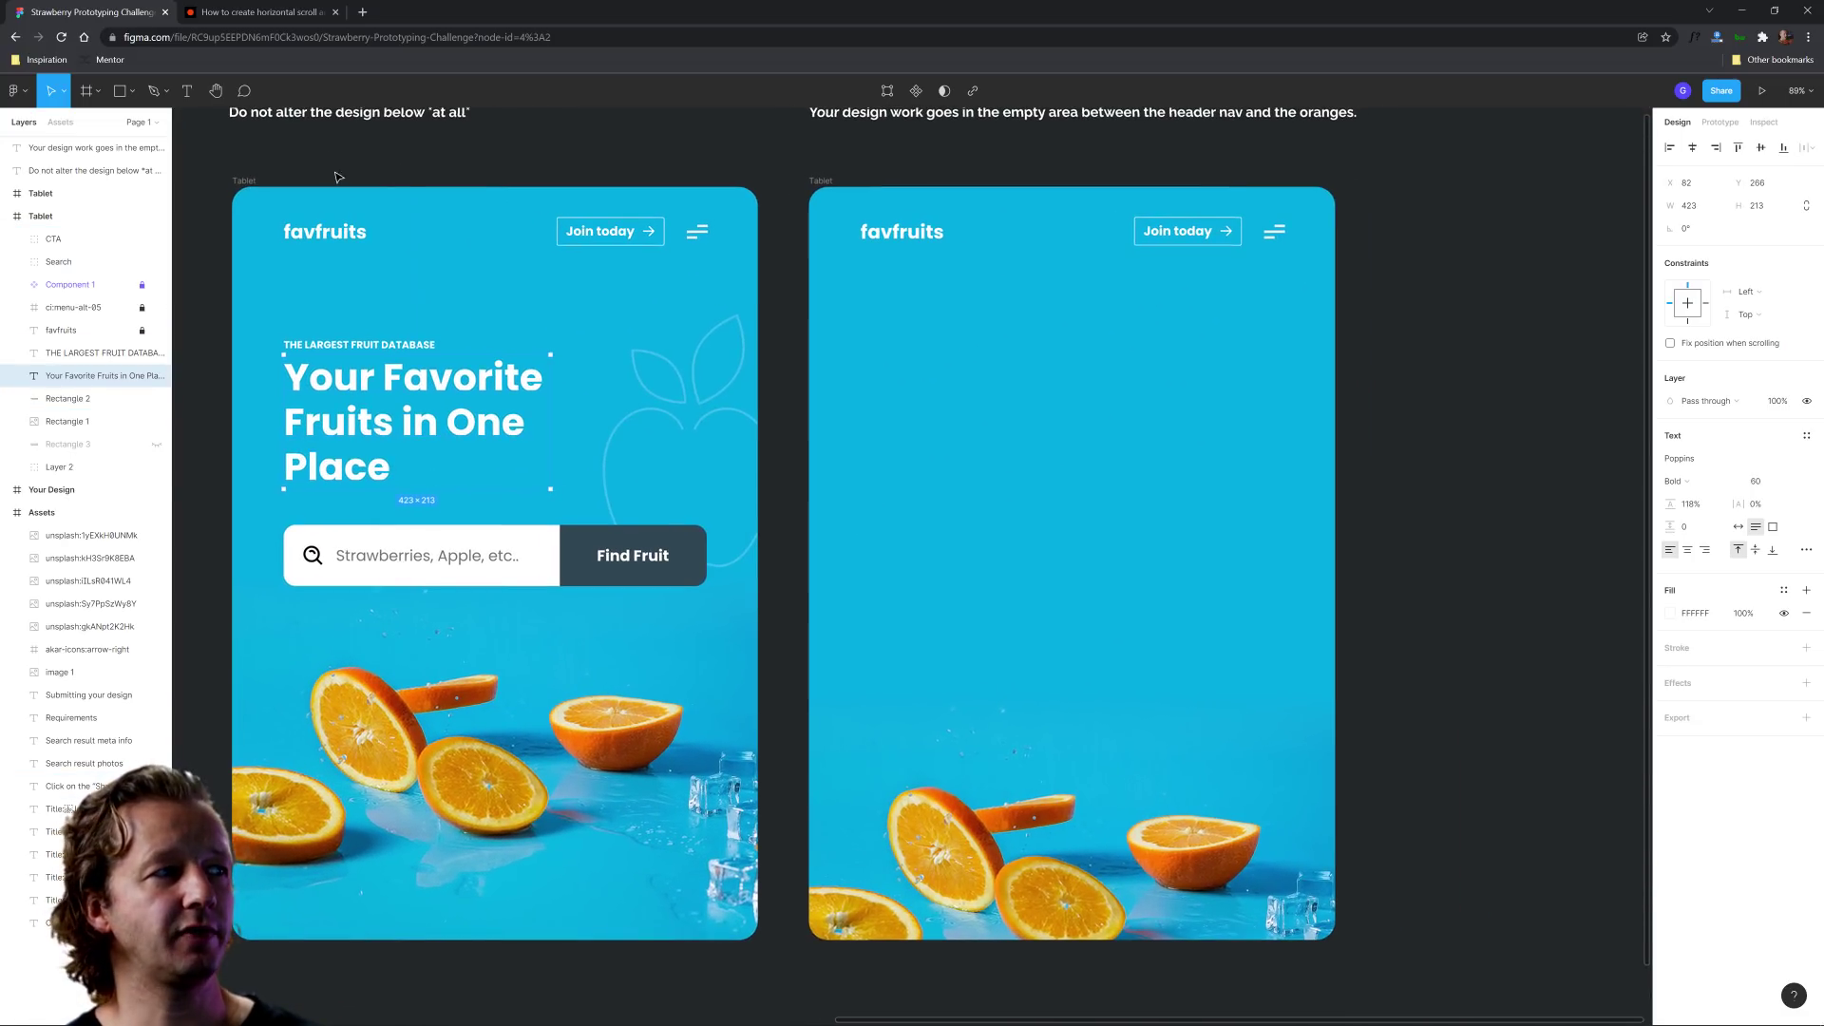
Step: Switch to the browser article on horizontal scroll animations in Figma and highlight its "Free scrolling" heading
click(283, 15)
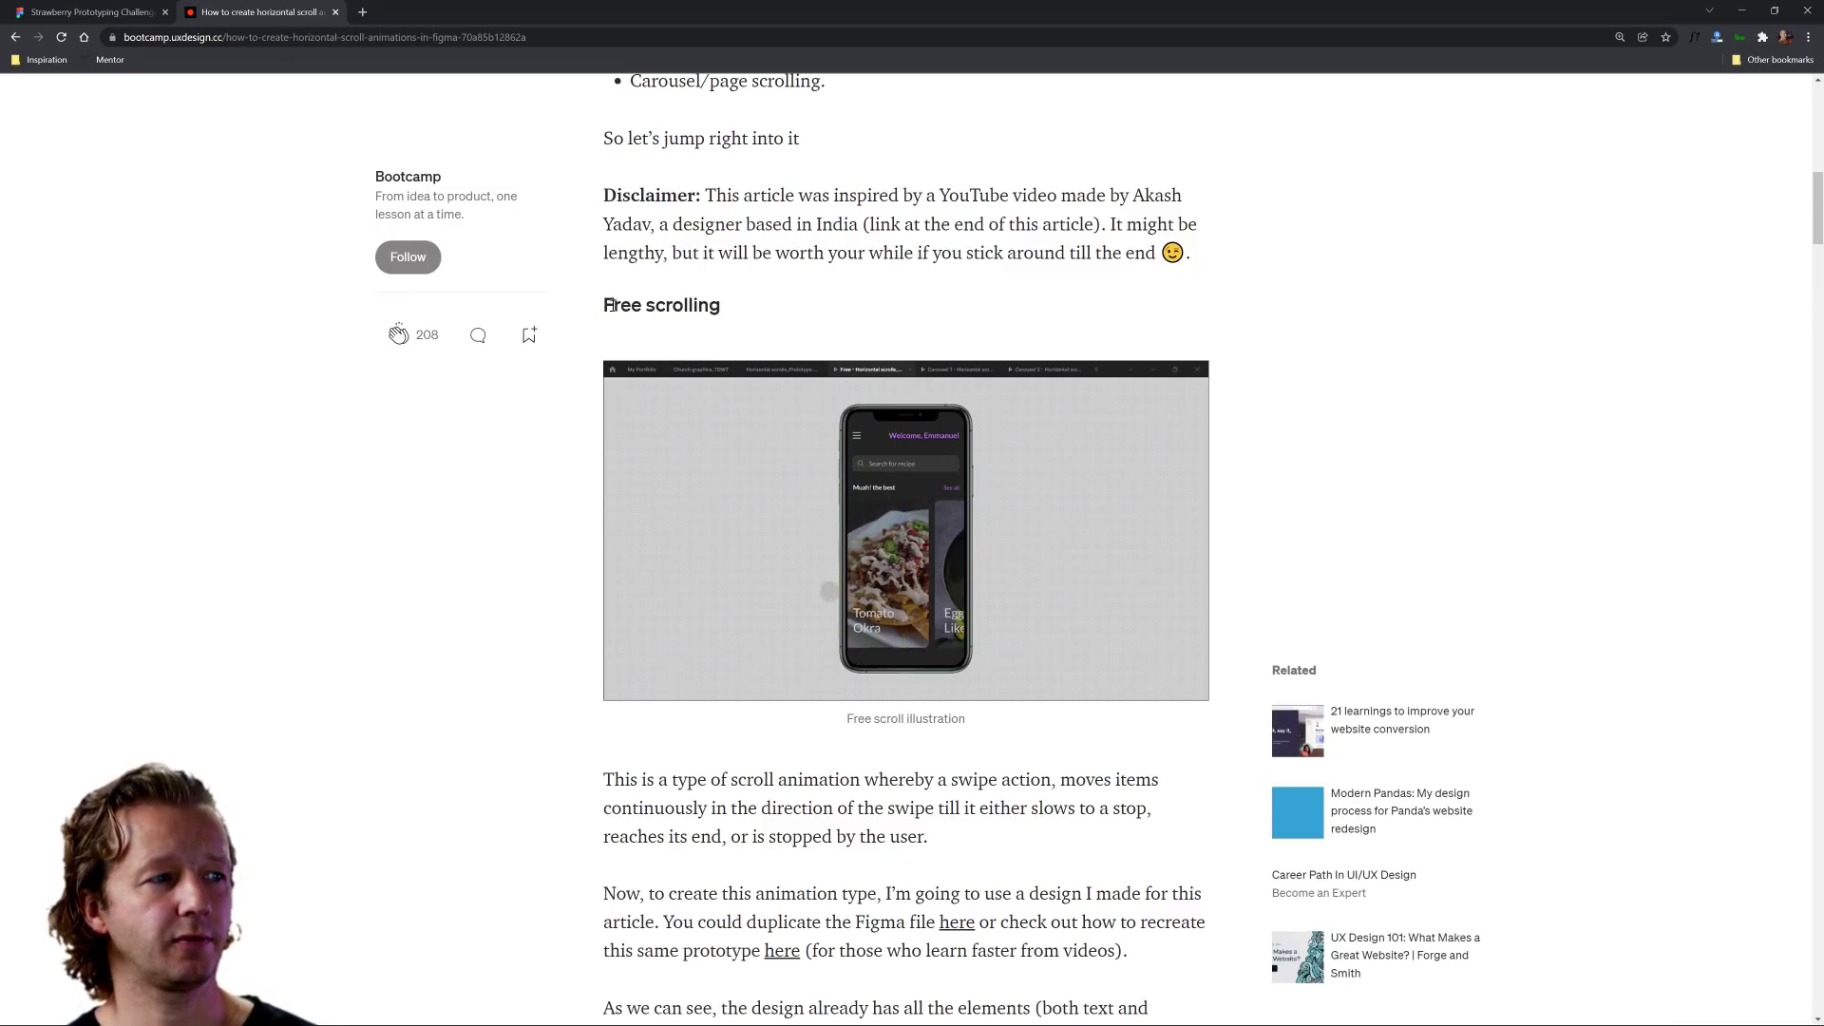
drag(617, 307, 727, 307)
click(684, 476)
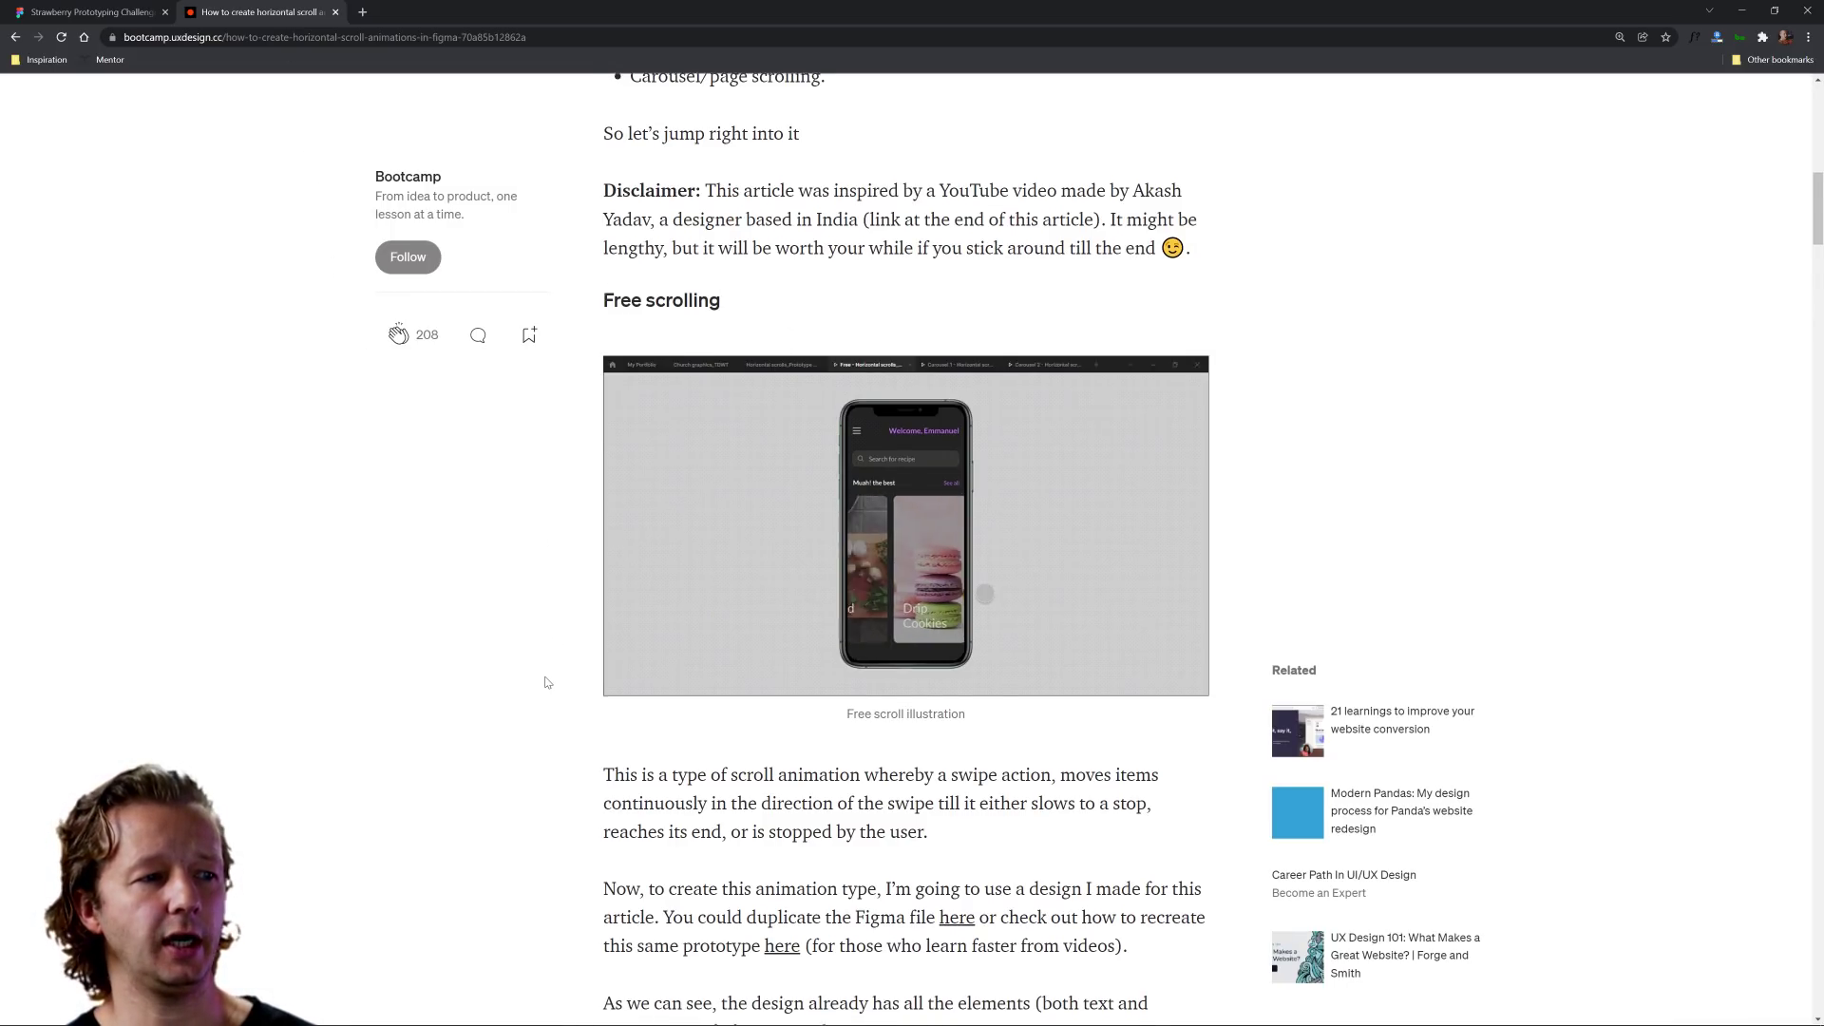
Step: Read through the article from the free scrolling example to the Carousel/Page scrolling section and its first steps
scroll(546, 682, down, 13)
scroll(789, 615, down, 20)
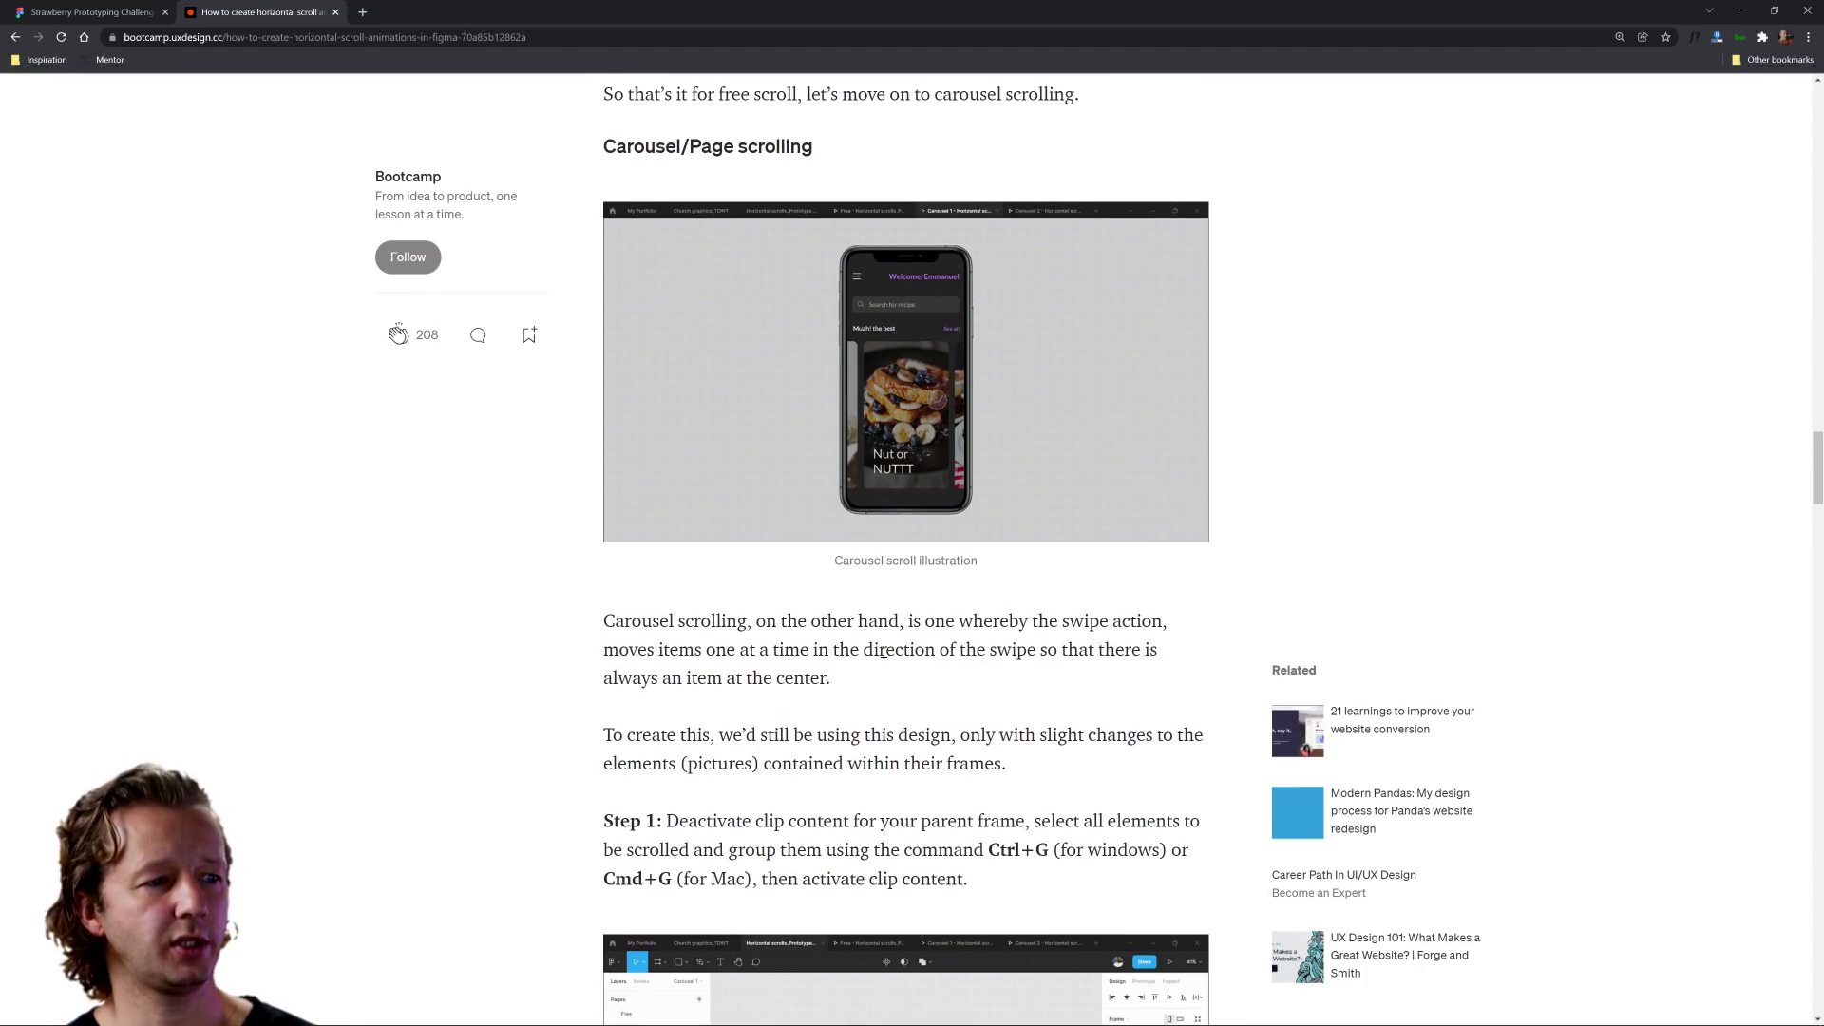
scroll(892, 644, down, 2)
scroll(875, 662, down, 3)
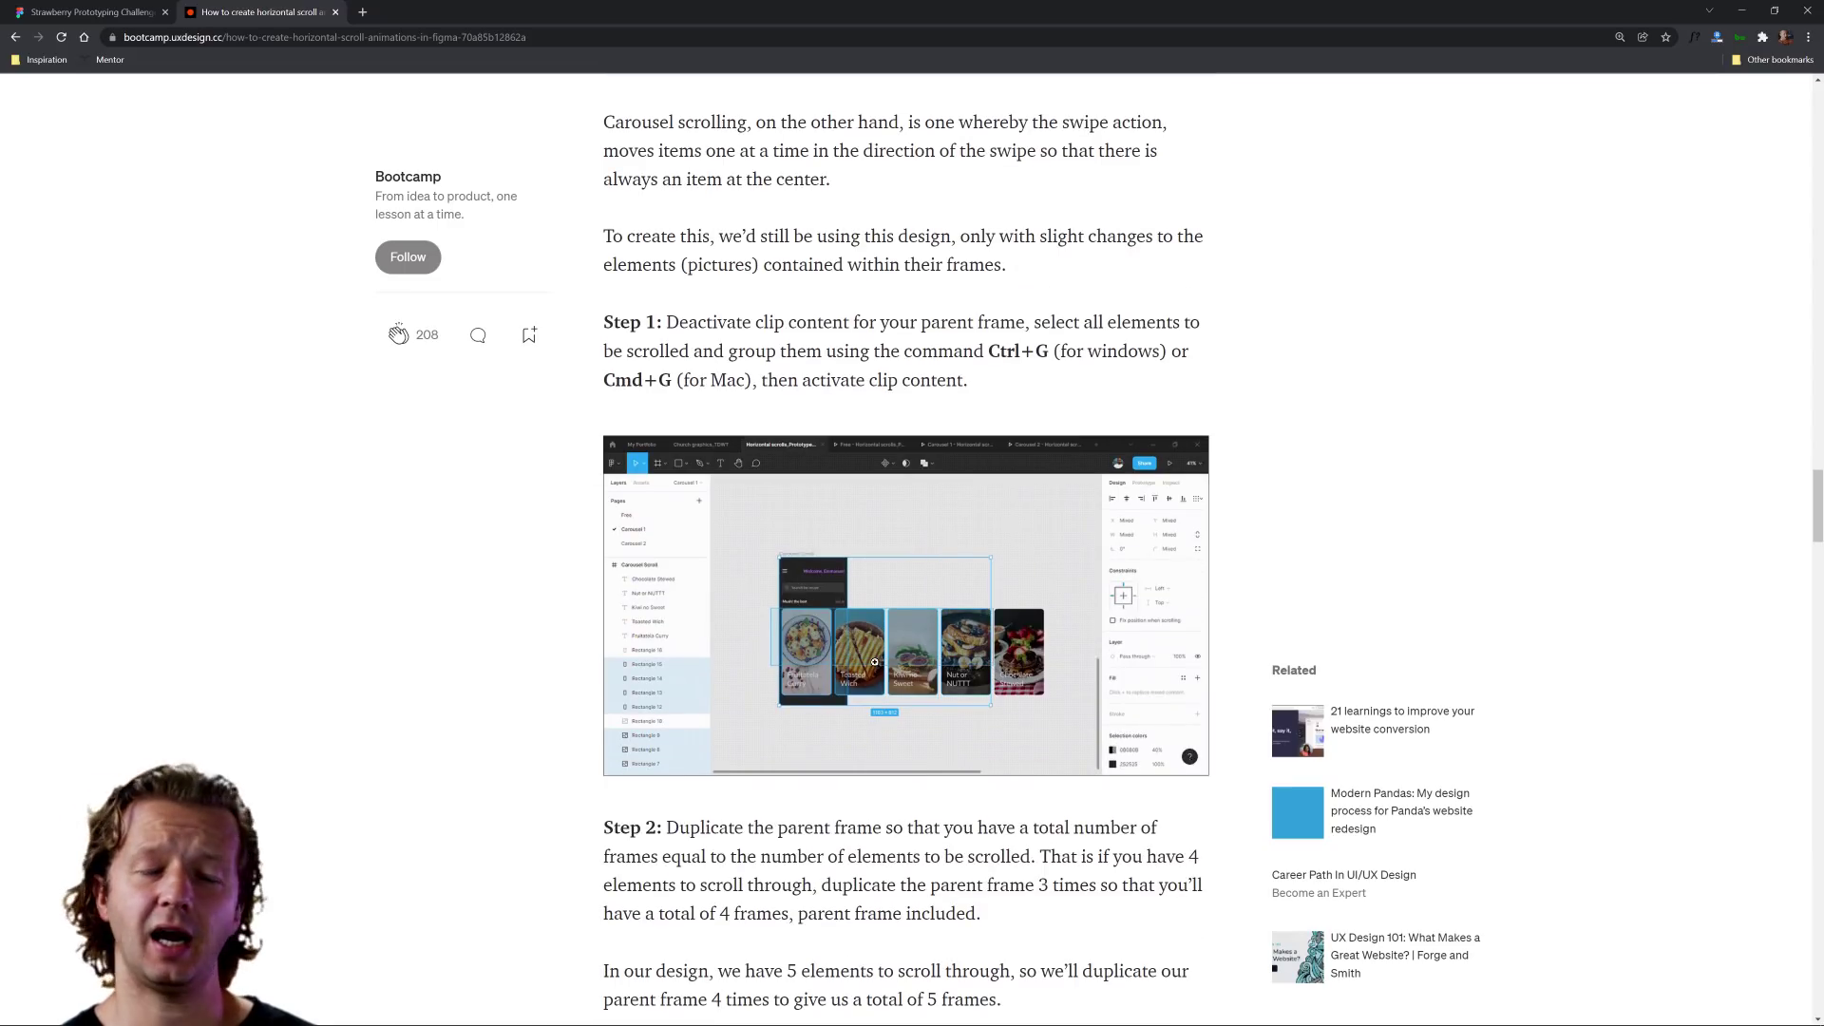
scroll(875, 663, up, 8)
scroll(876, 663, up, 4)
Step: Compare the empty second tablet frame in the Figma file with the article, select the article's web address, and return to the file
click(87, 10)
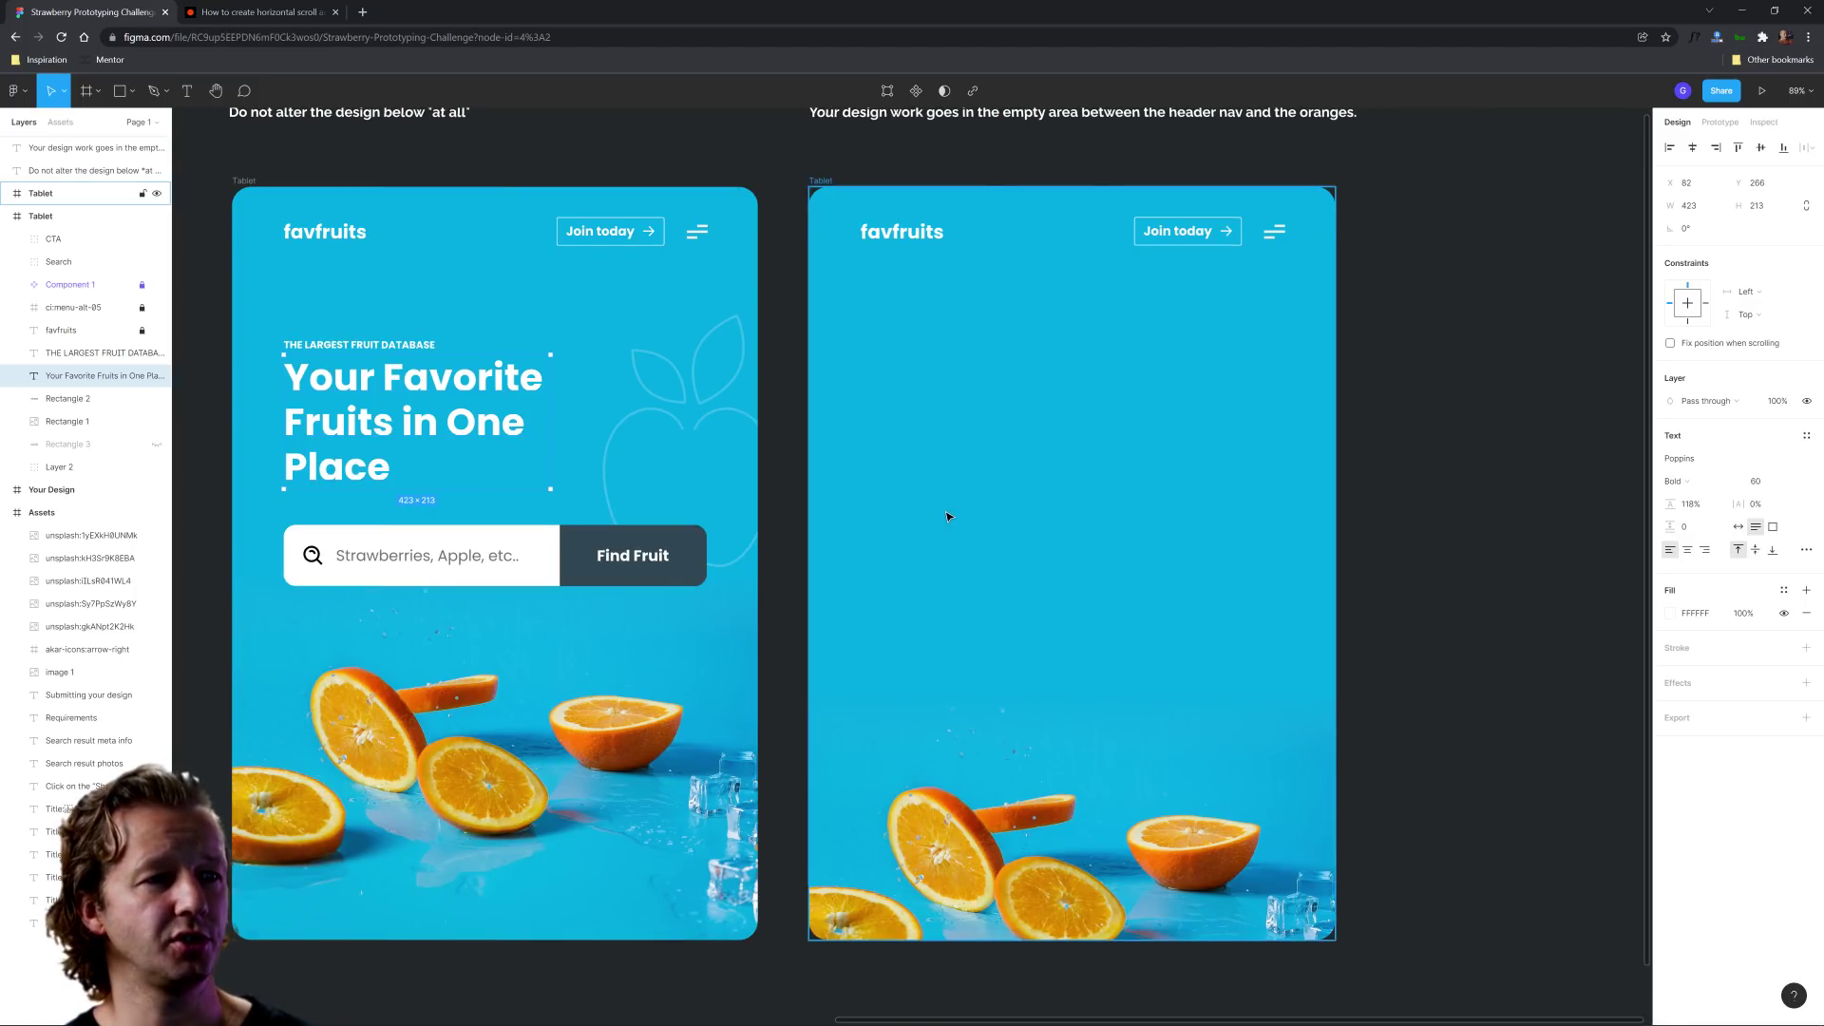
scroll(947, 513, down, 3)
scroll(948, 513, left, 3)
click(263, 12)
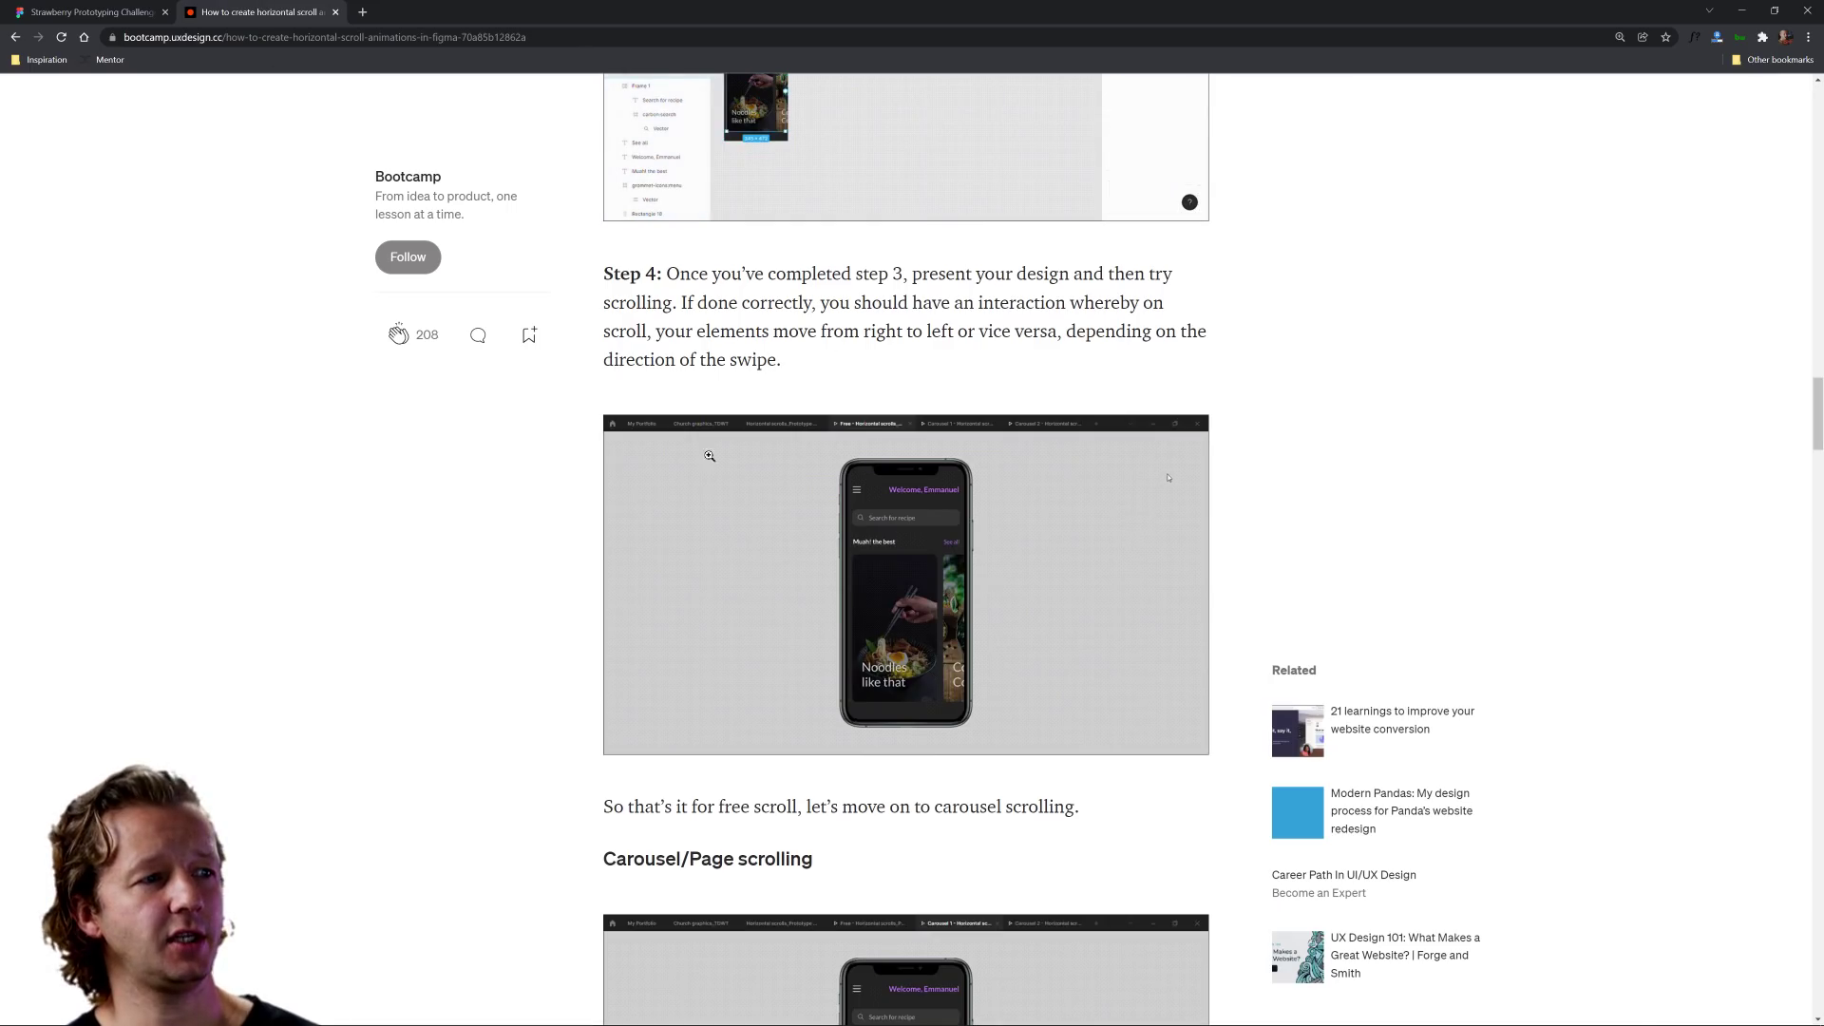
click(133, 37)
click(99, 11)
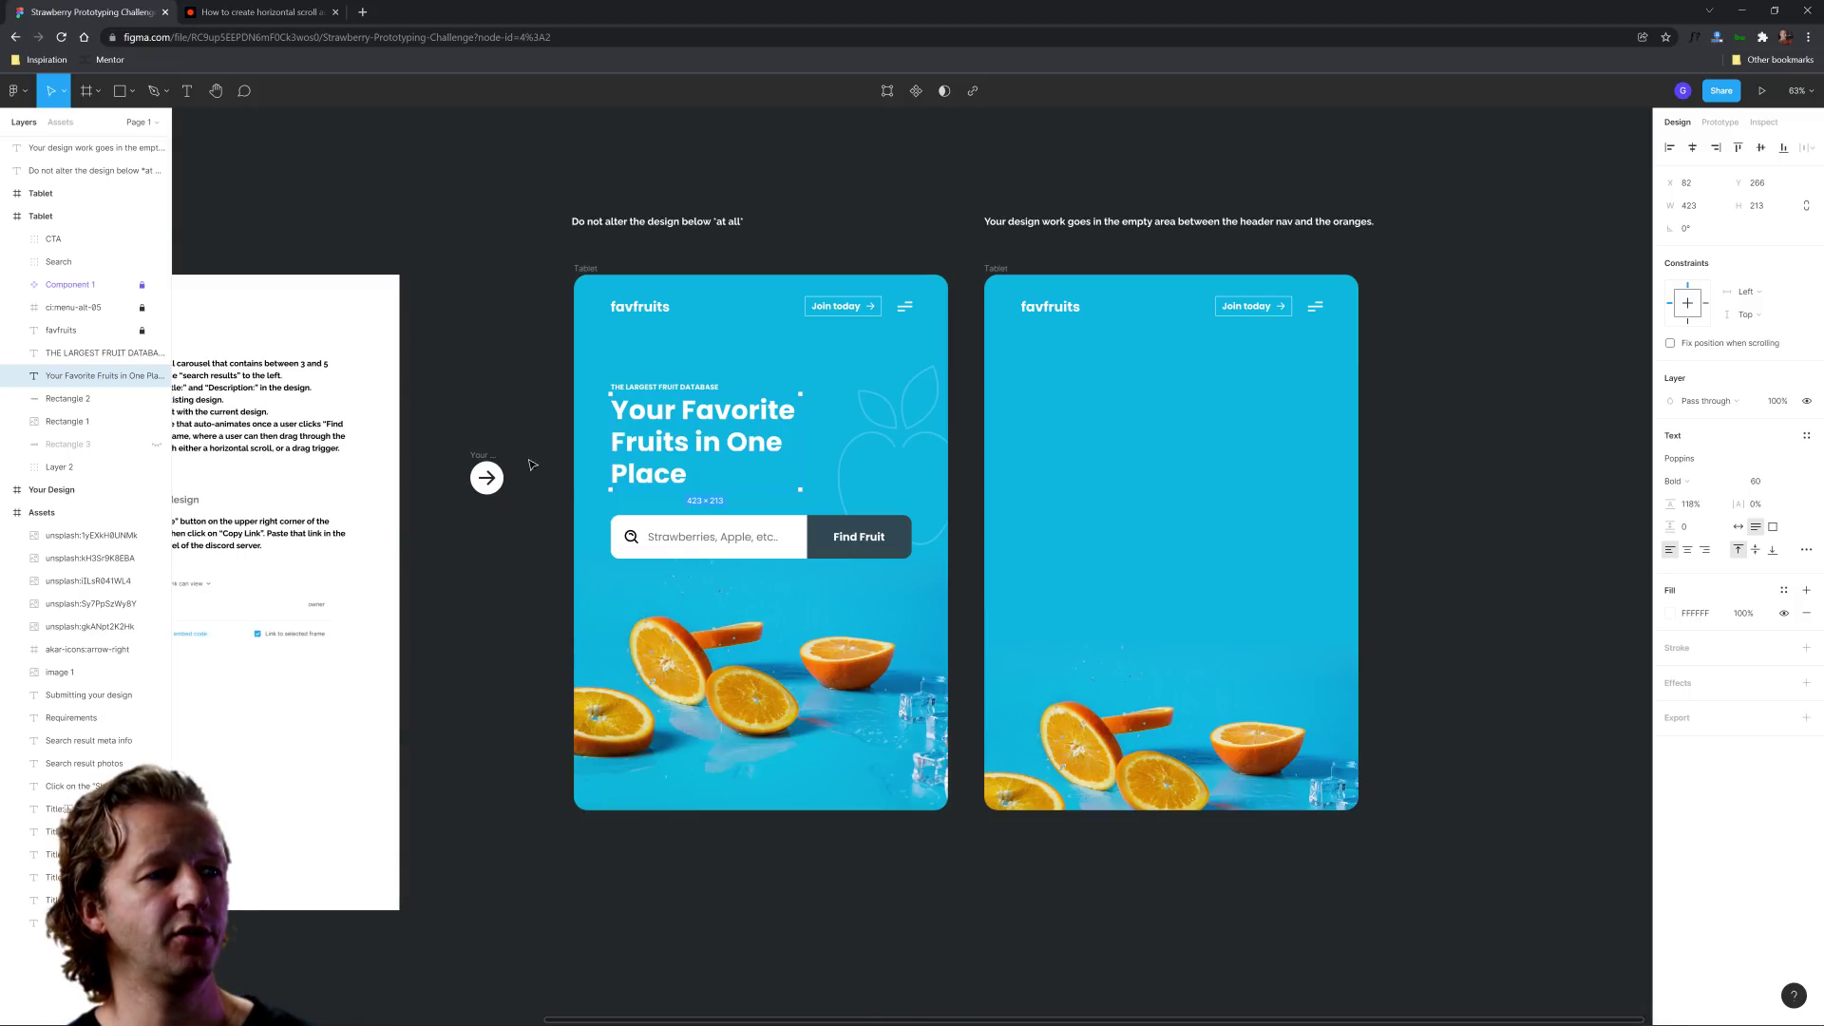
Step: Survey the whole challenge file, from the two tablet frames across to the Assets frame
scroll(570, 503, down, 2)
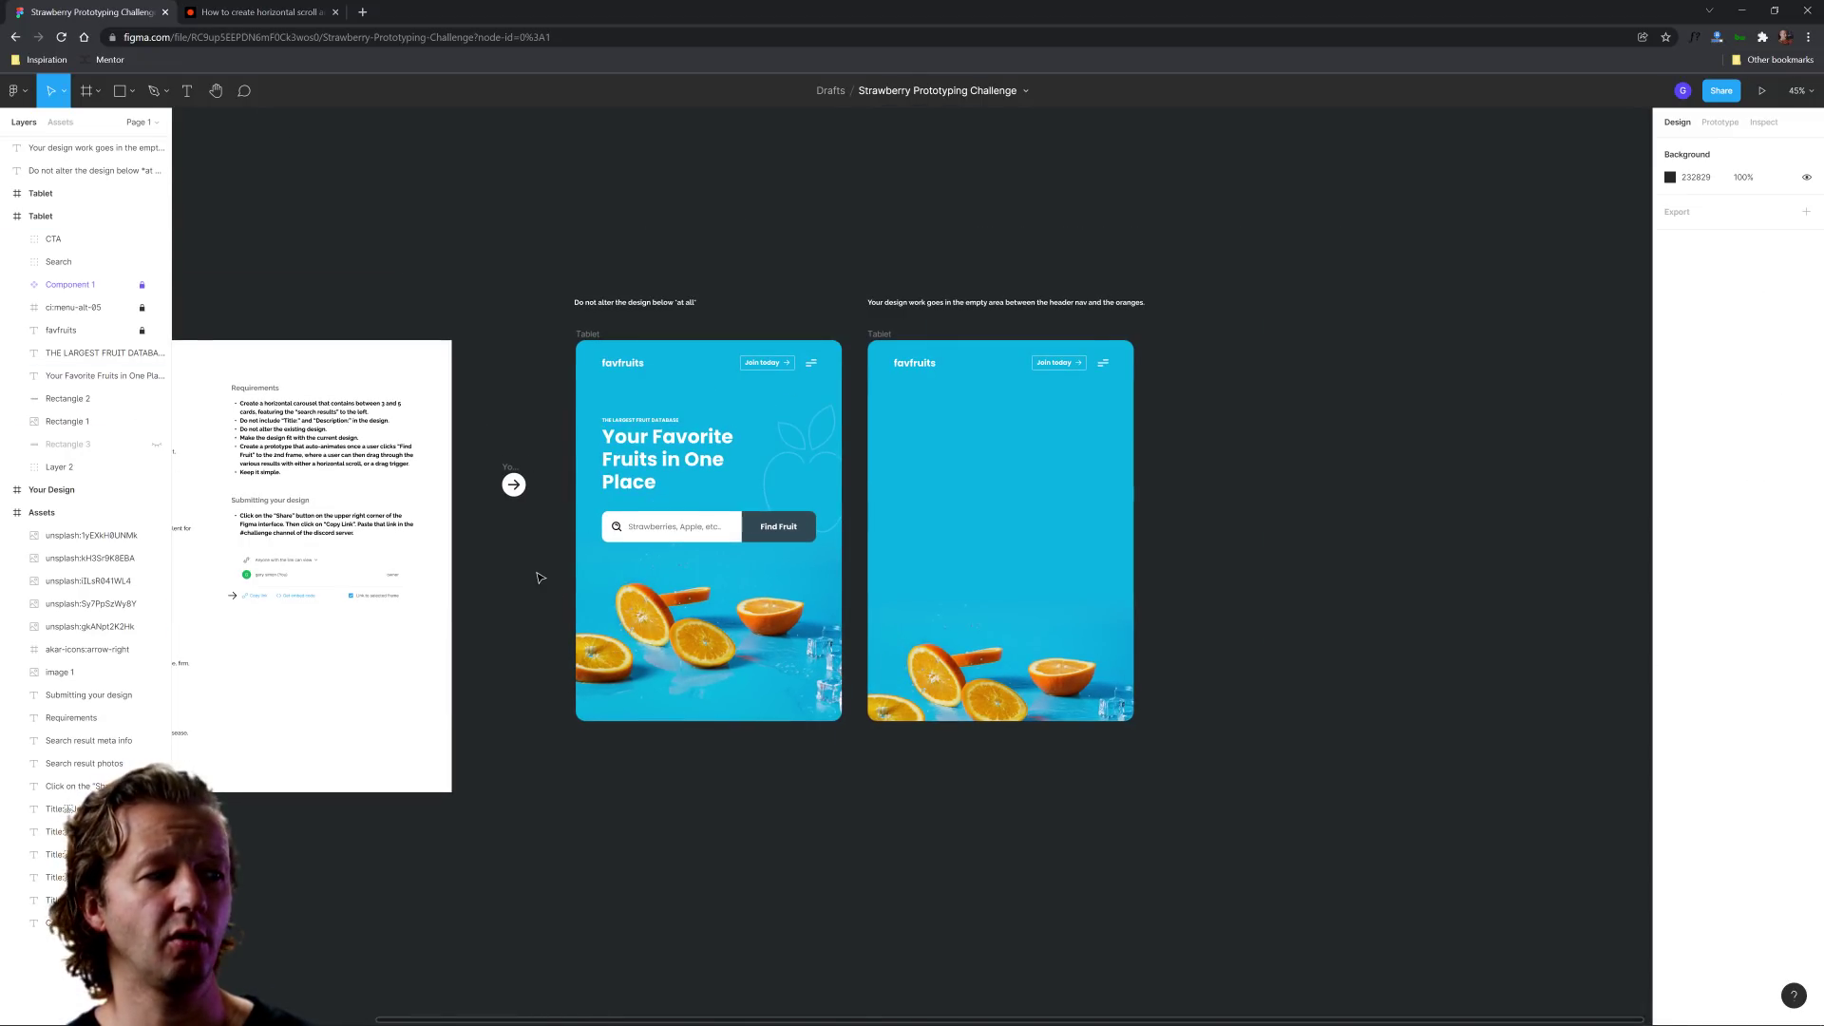
scroll(538, 570, up, 2)
drag(560, 560, 959, 560)
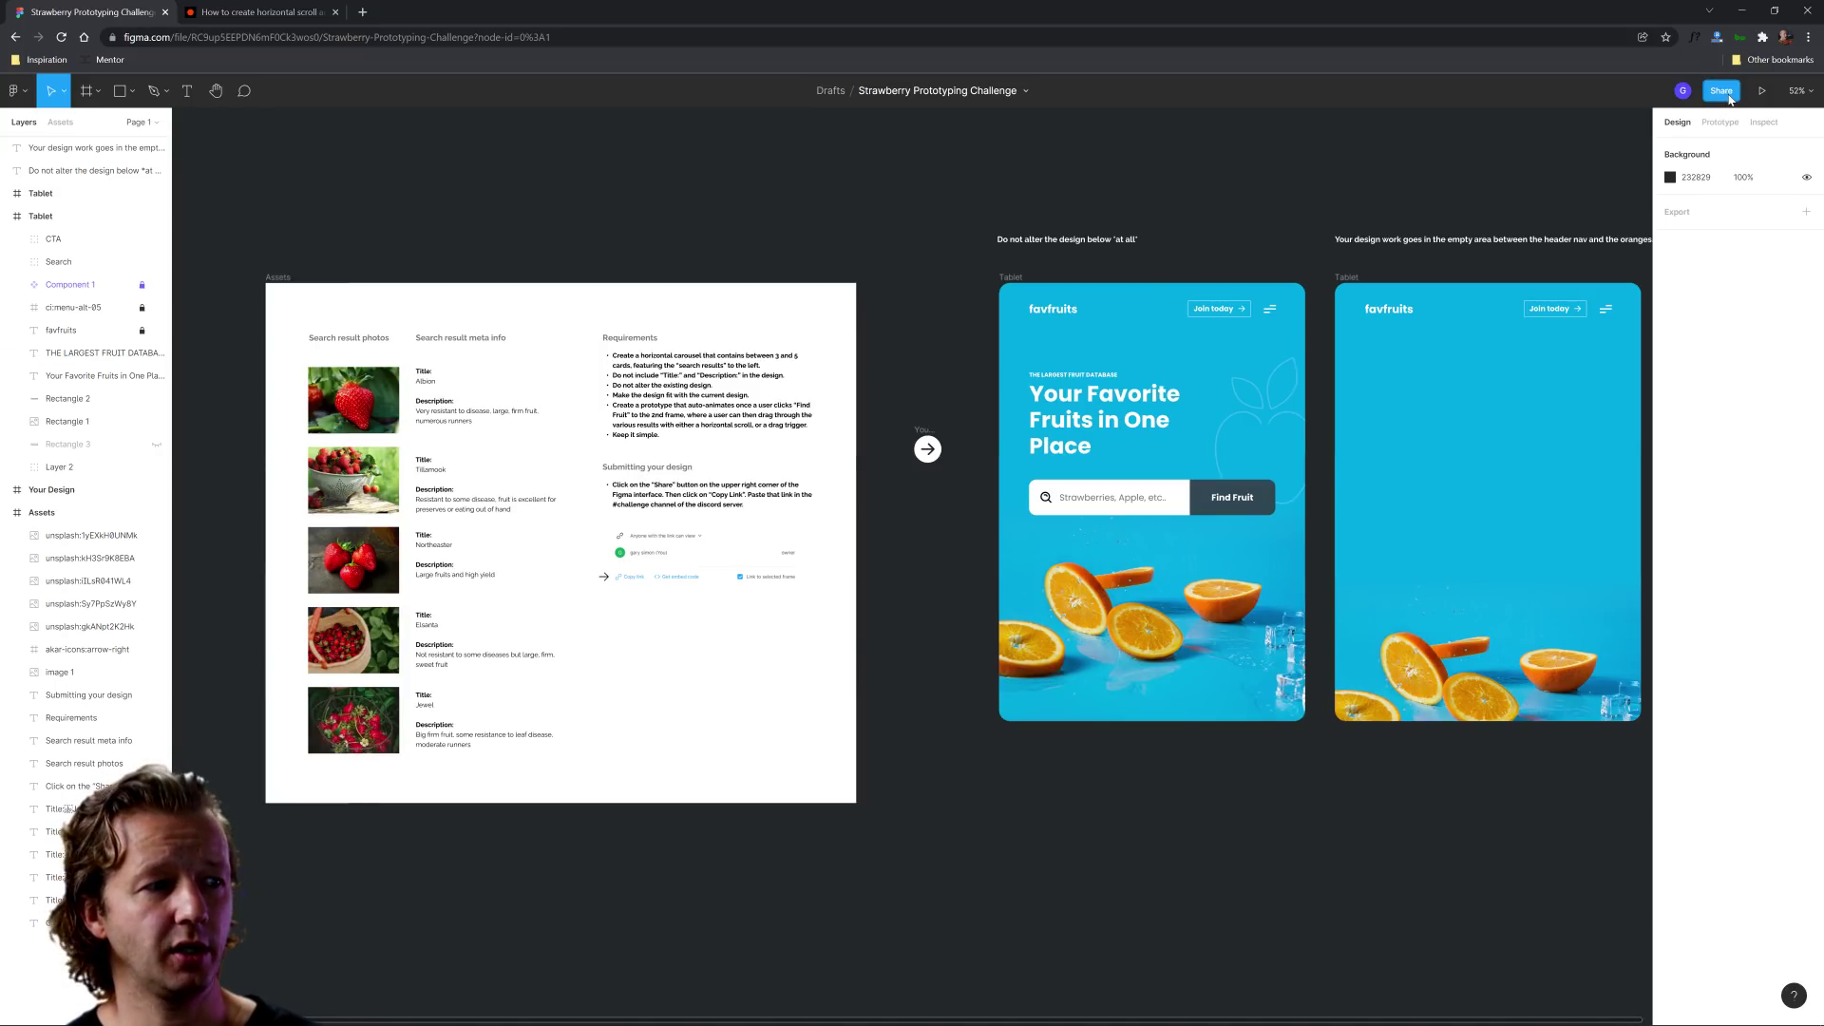
Step: Reread the submission instructions, inspect the Copy link option in the file's sharing dialog, and close the dialog
scroll(651, 534, up, 4)
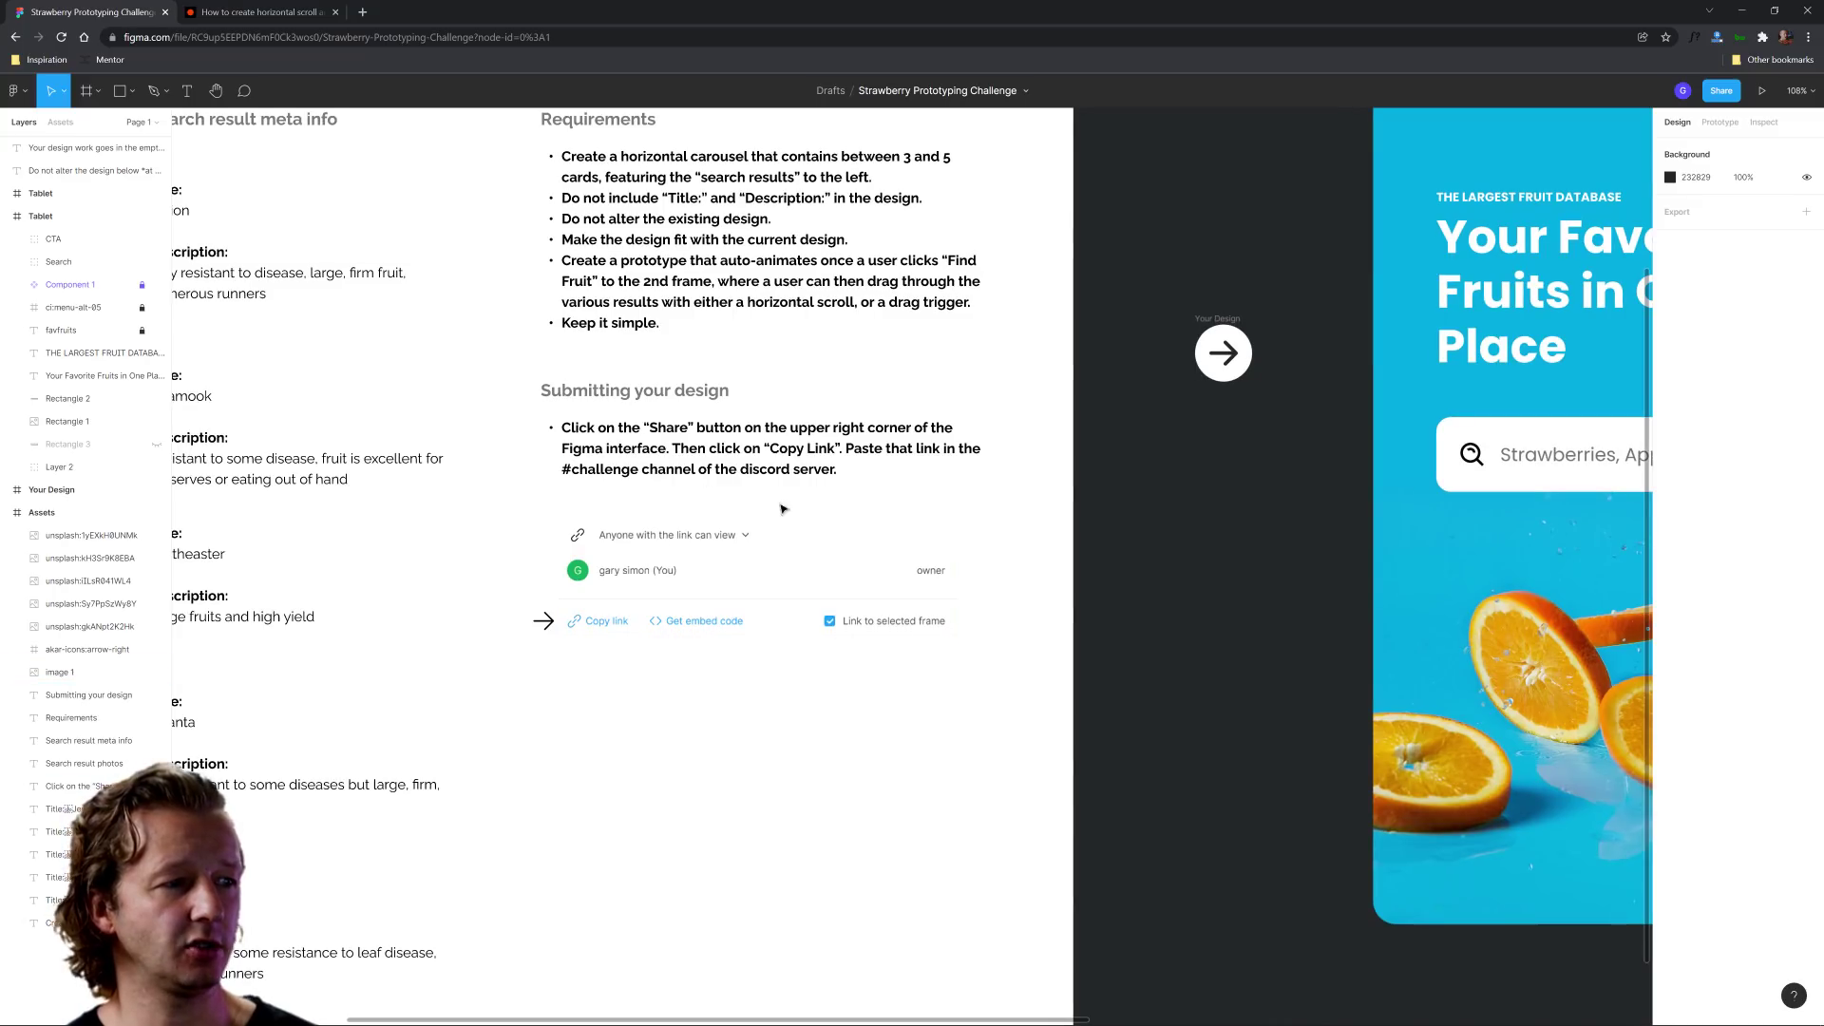
scroll(996, 560, down, 3)
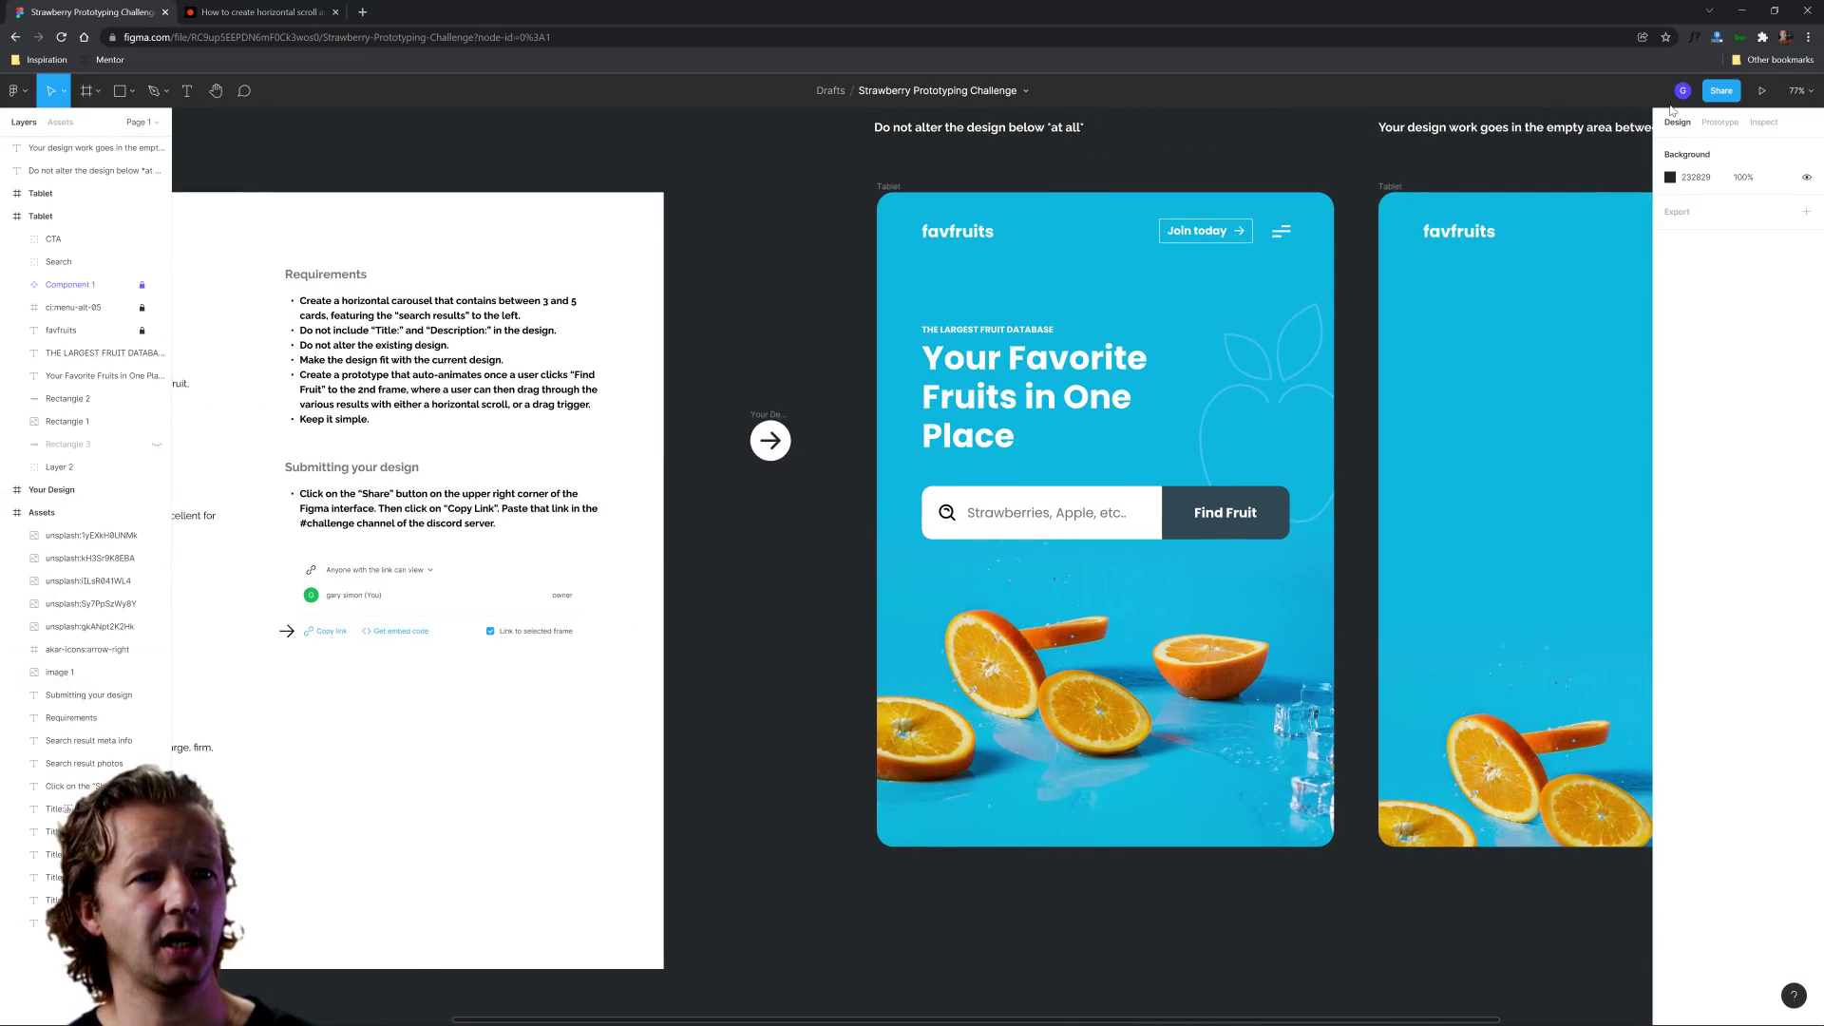
click(1722, 92)
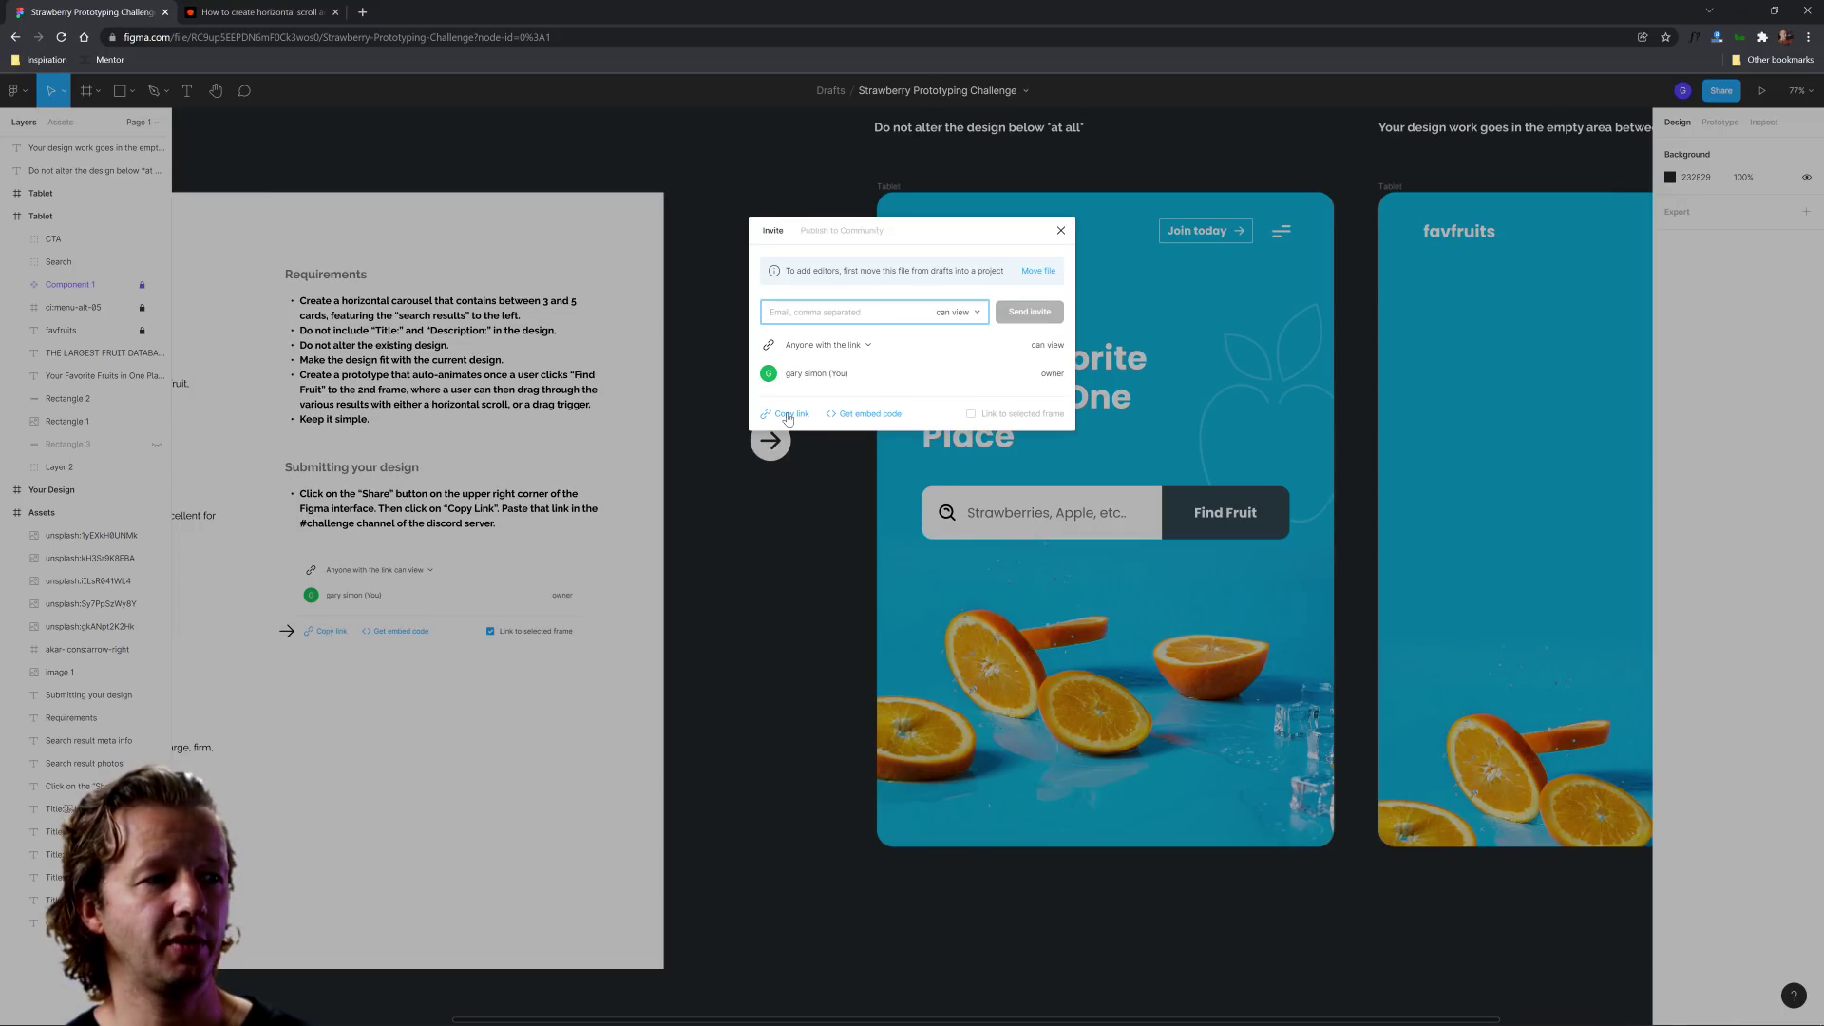
click(1060, 231)
Step: Switch to Discord at the #challenge channel and maximize its window
mouse_move(326, 1021)
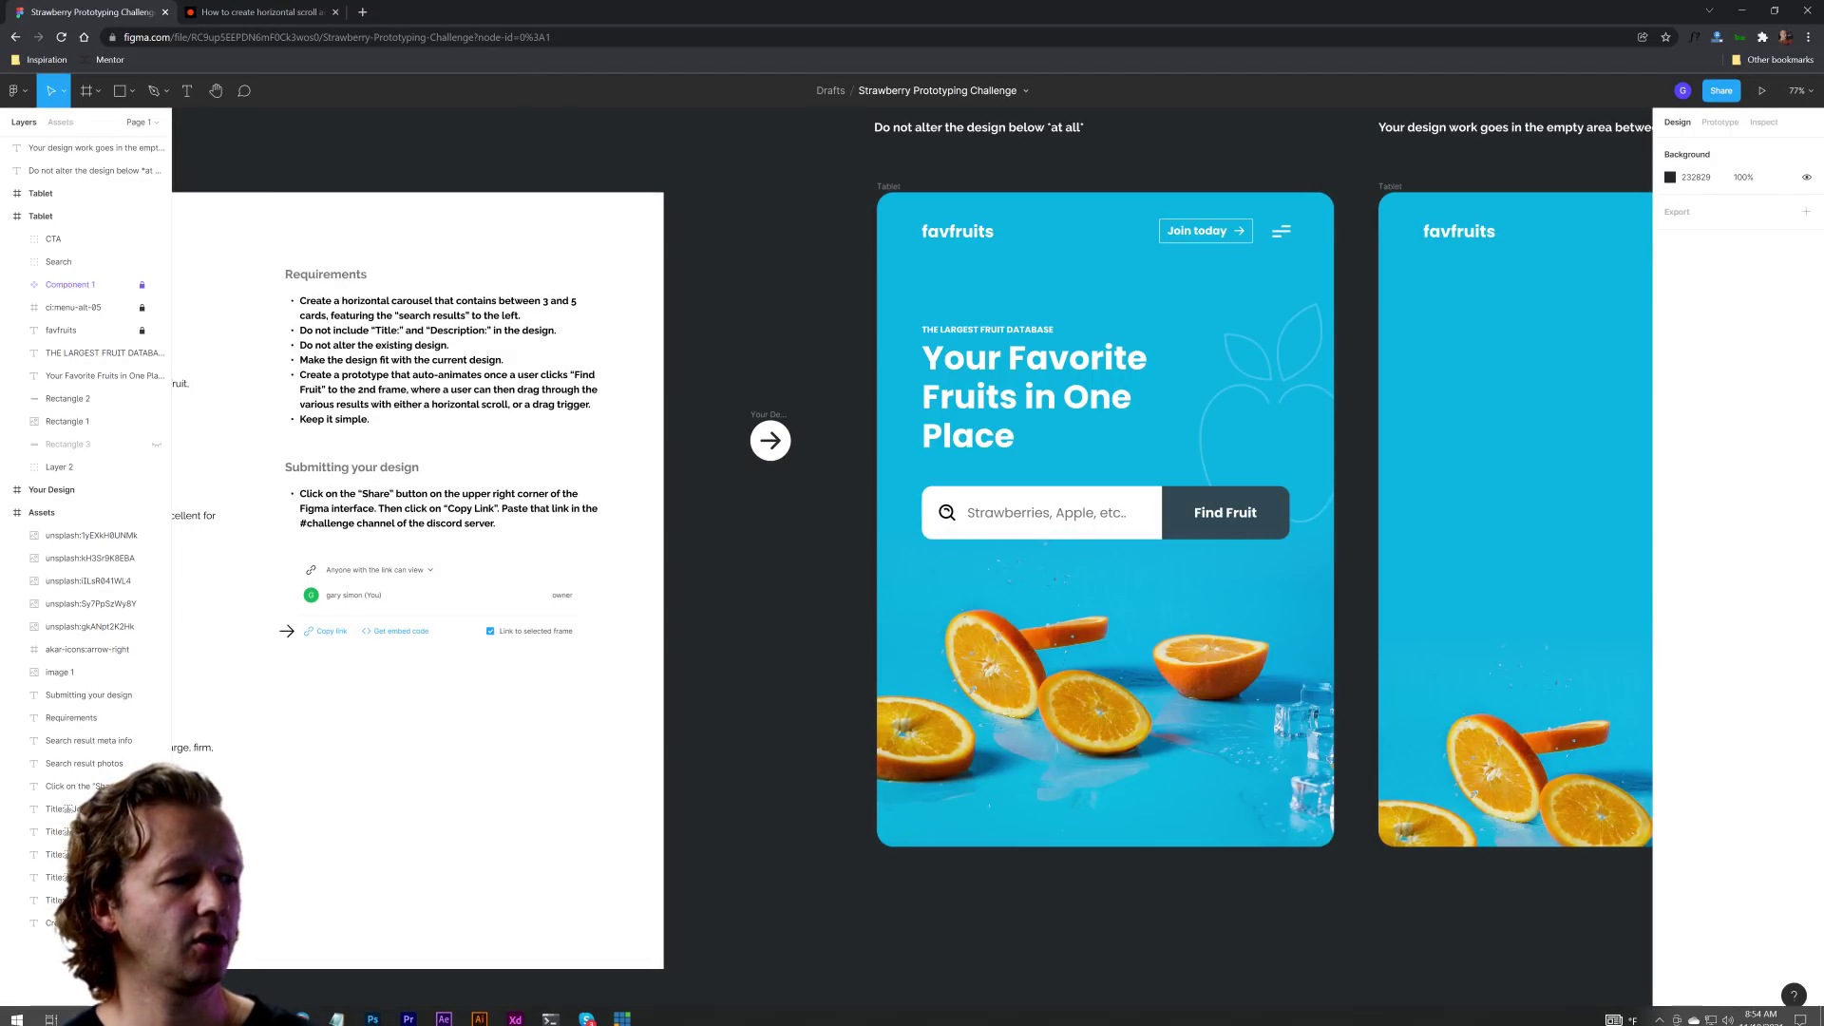
click(586, 1010)
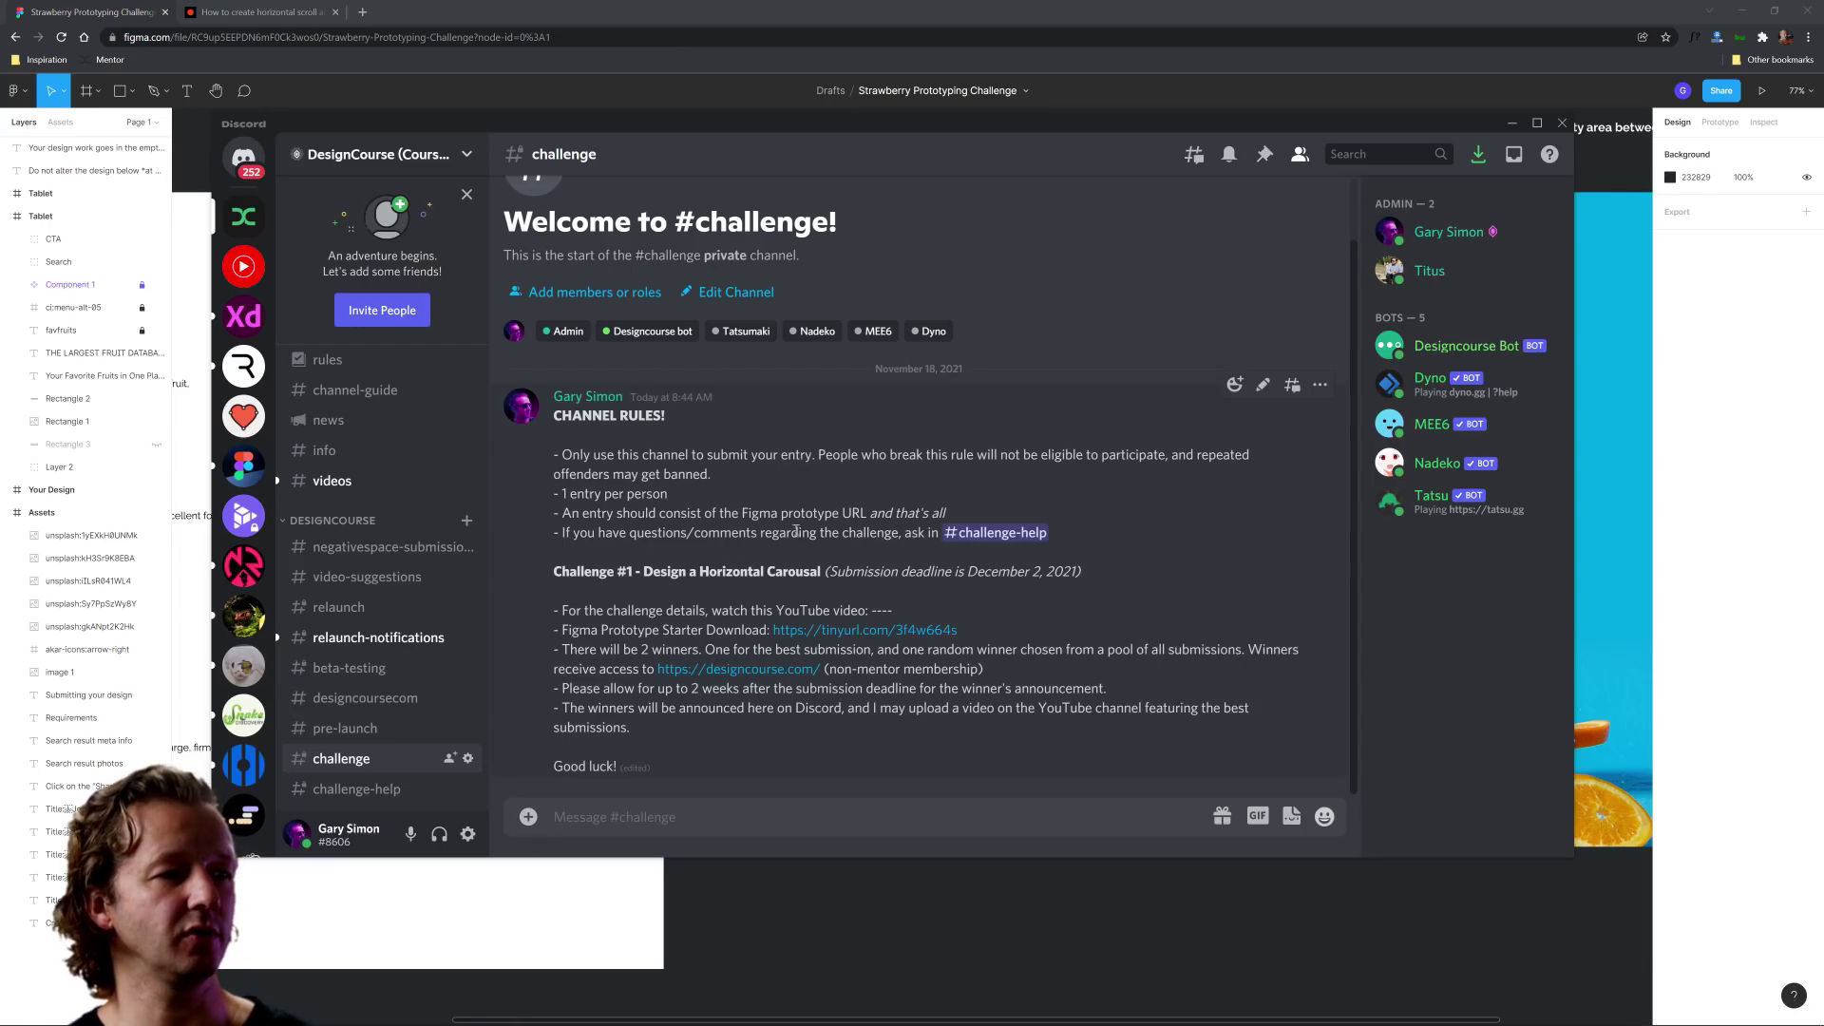
double_click(847, 119)
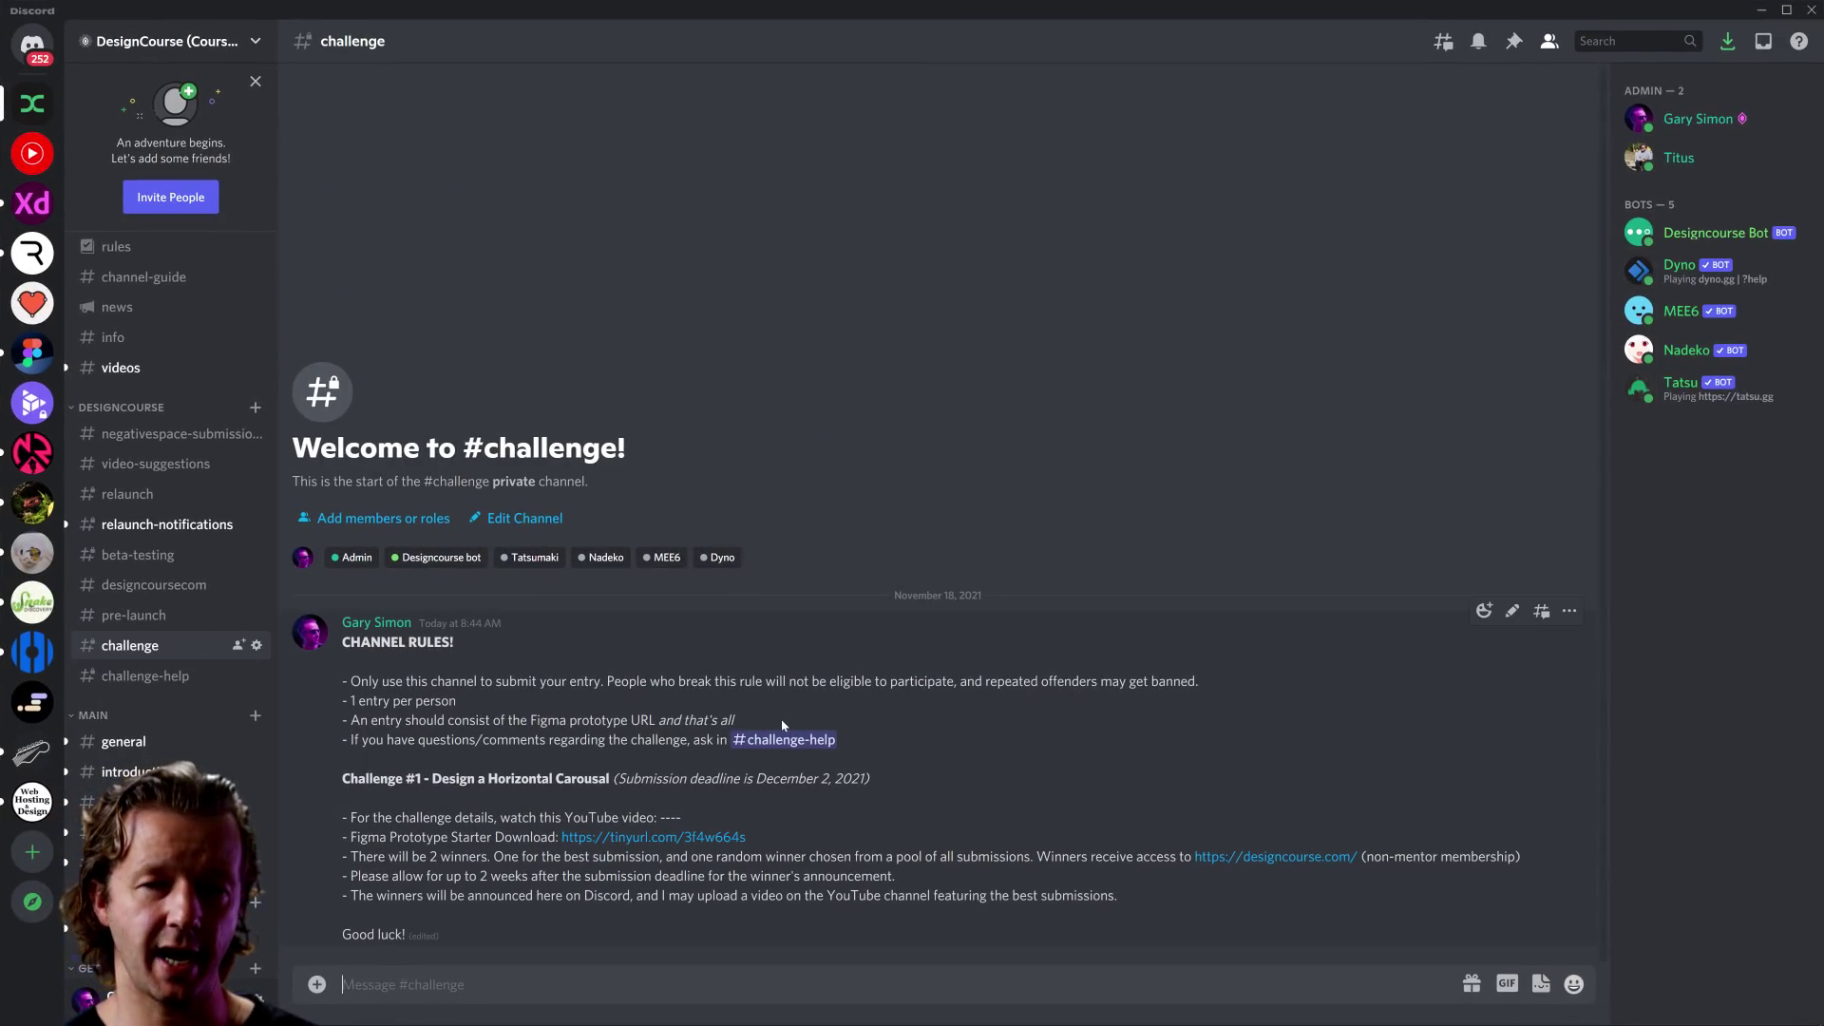
Step: Look through the DesignCourse server's channel list and highlight the rule "Only use this channel to submit your entry."
scroll(270, 500, down, 10)
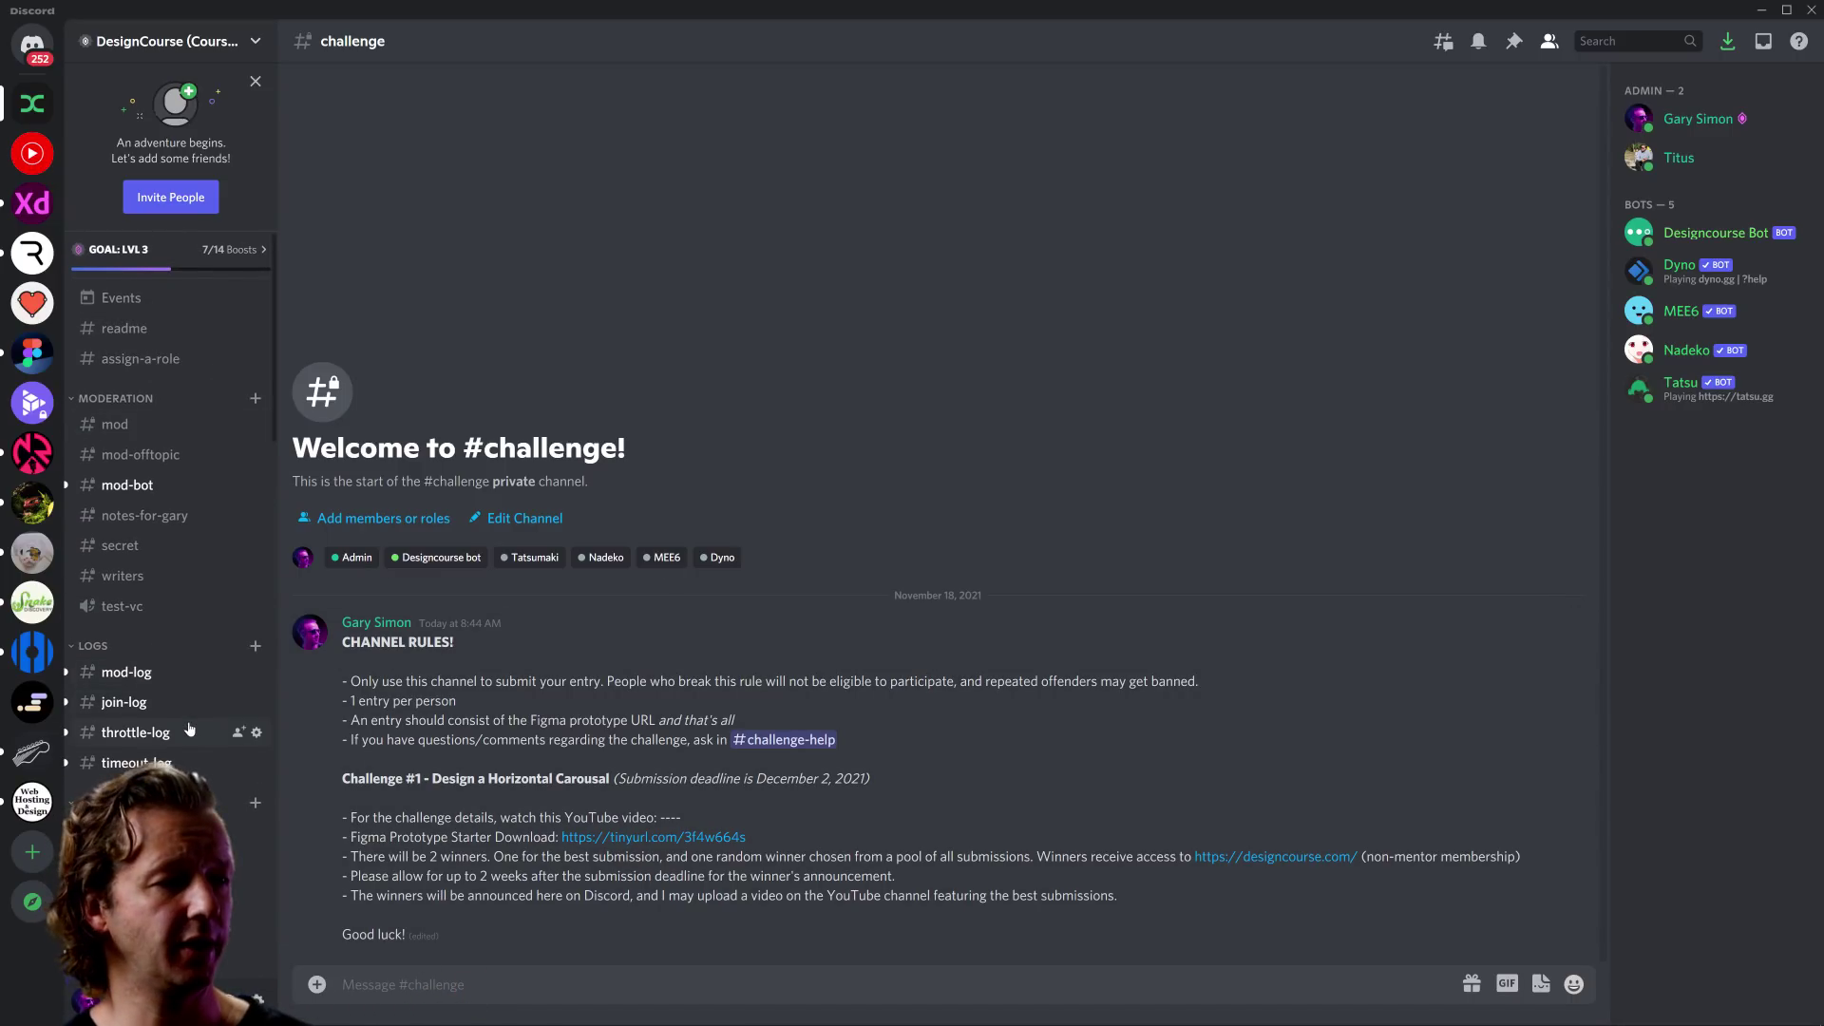
scroll(146, 608, up, 10)
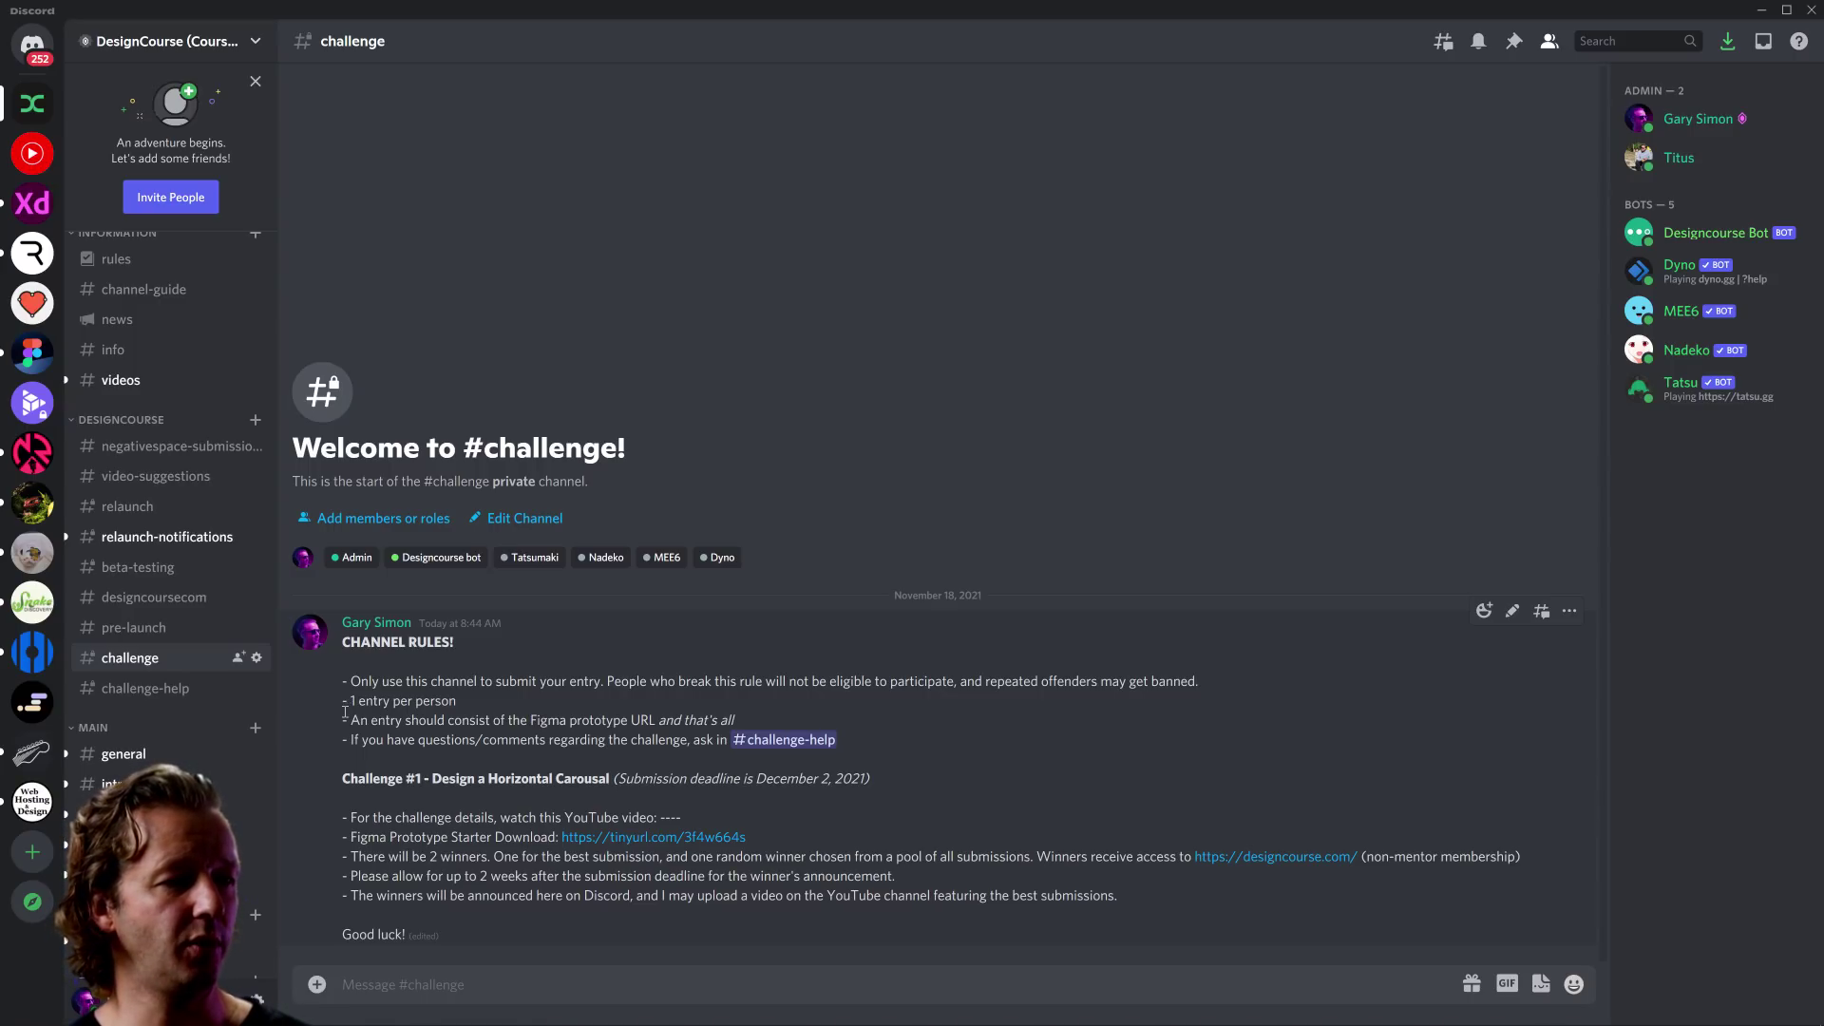
drag(343, 661, 608, 680)
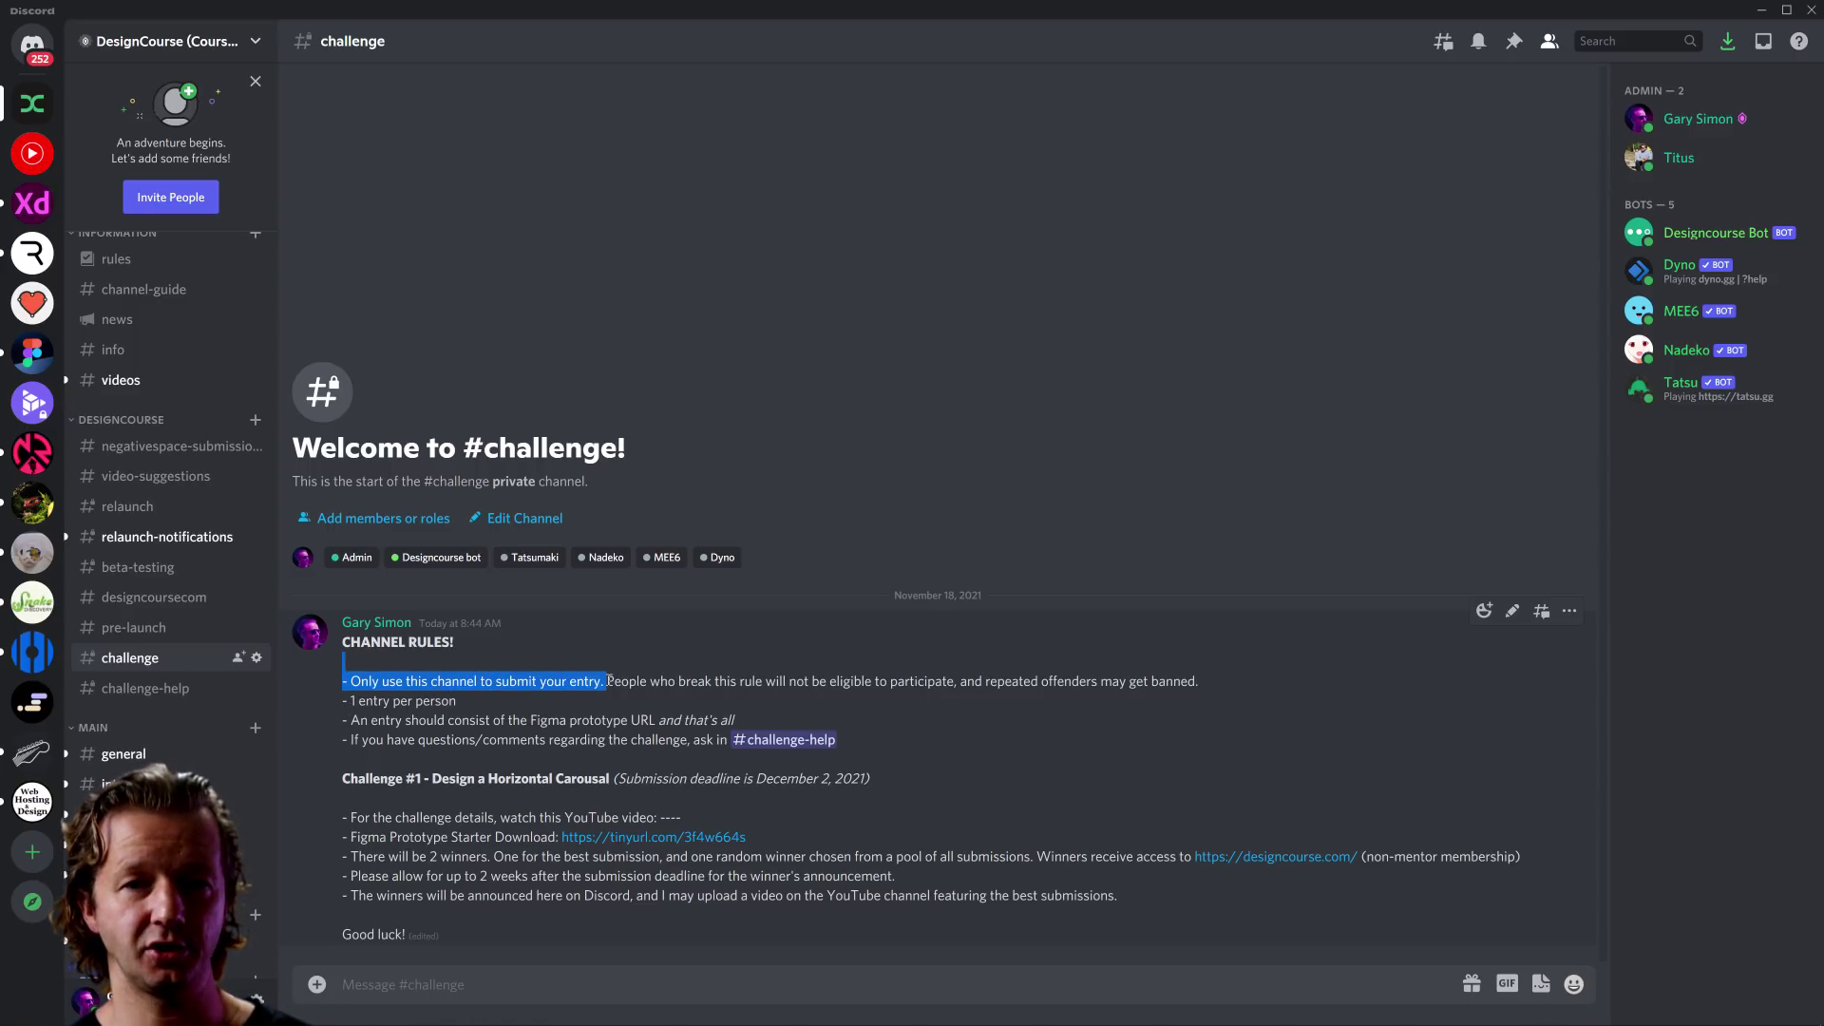
Step: View the #challenge-help channel for questions and return to the #challenge channel
click(145, 688)
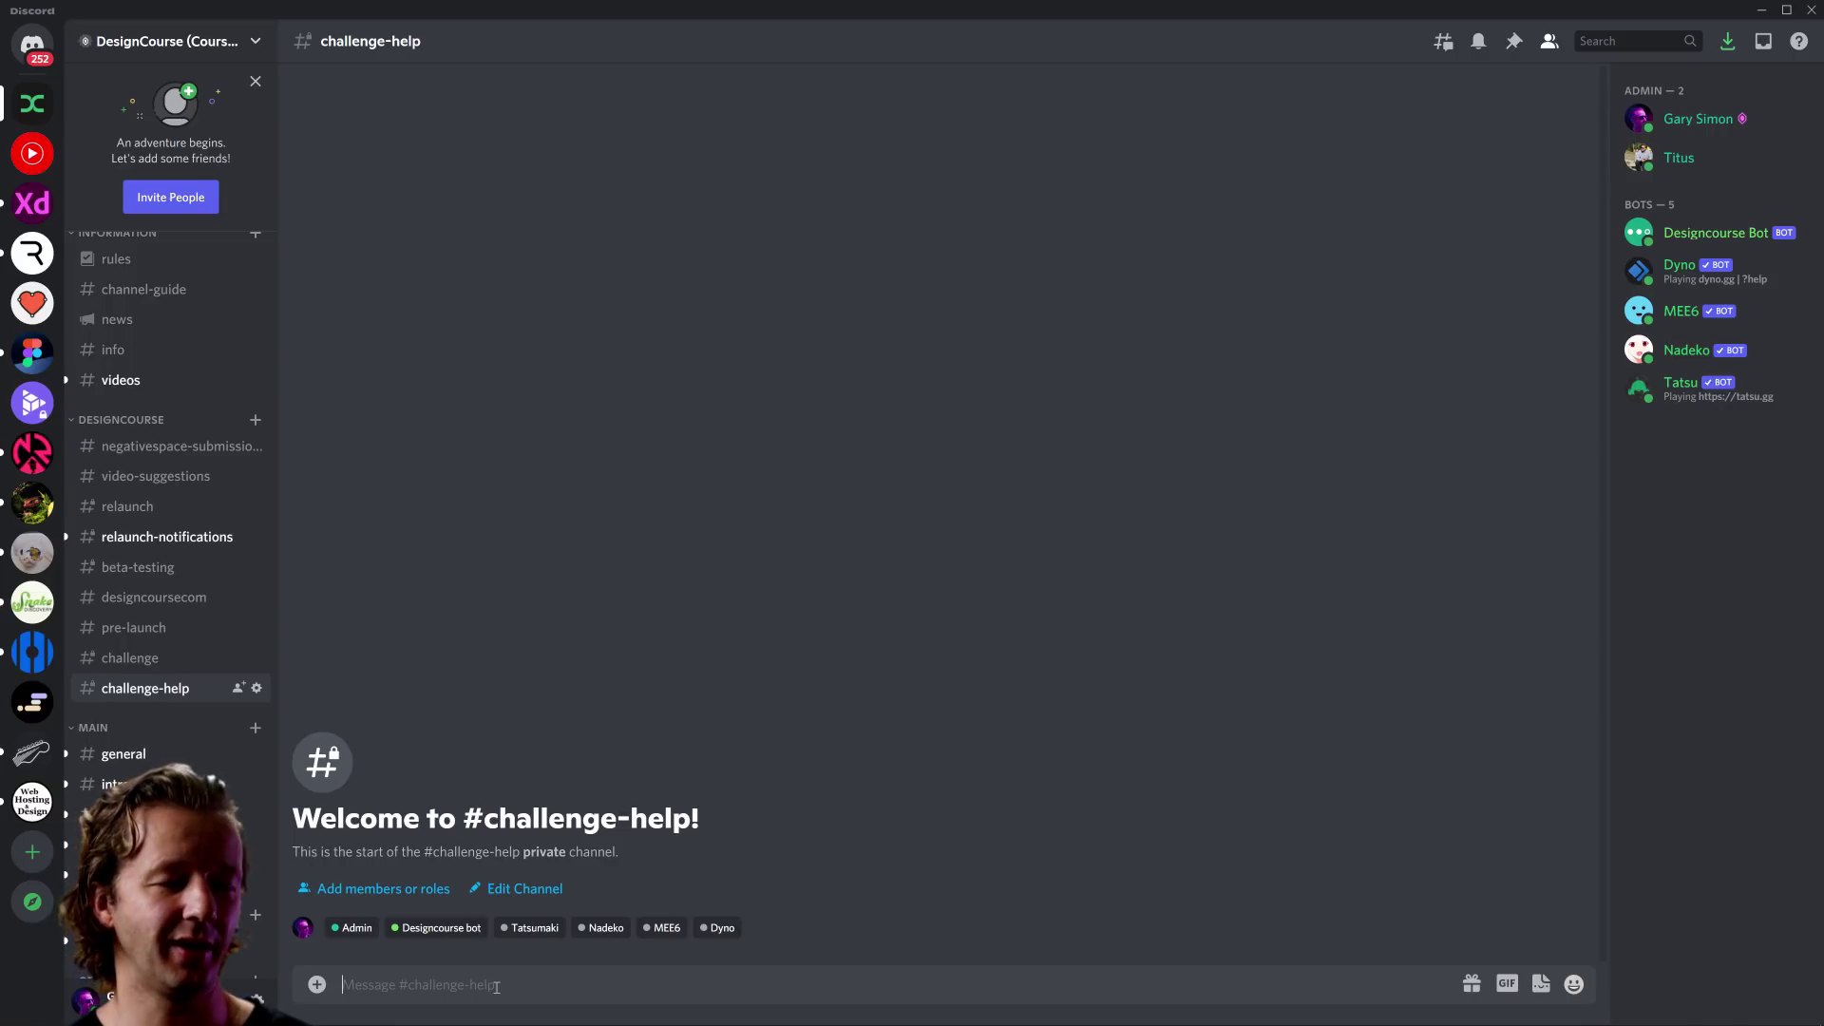
click(126, 657)
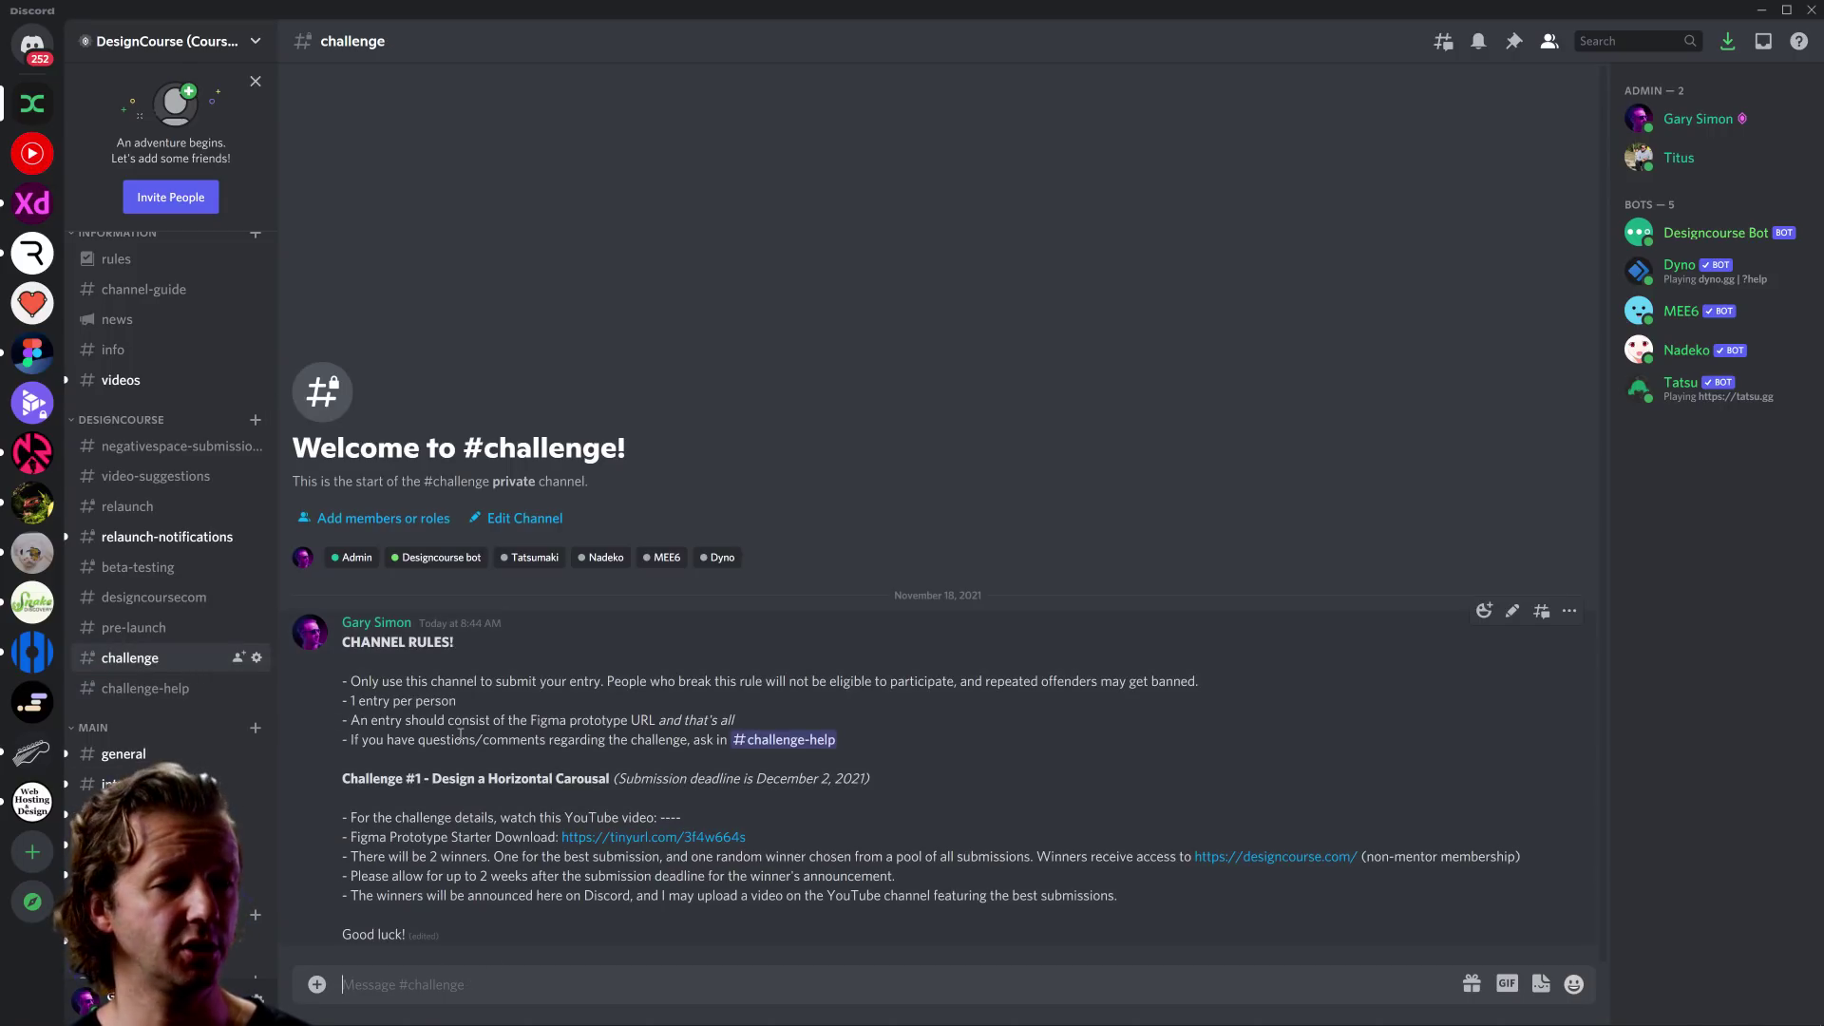
Step: Highlight the rule on submitting only the Figma prototype URL and the rule on questions or comments, clearing each selection
drag(350, 721, 512, 721)
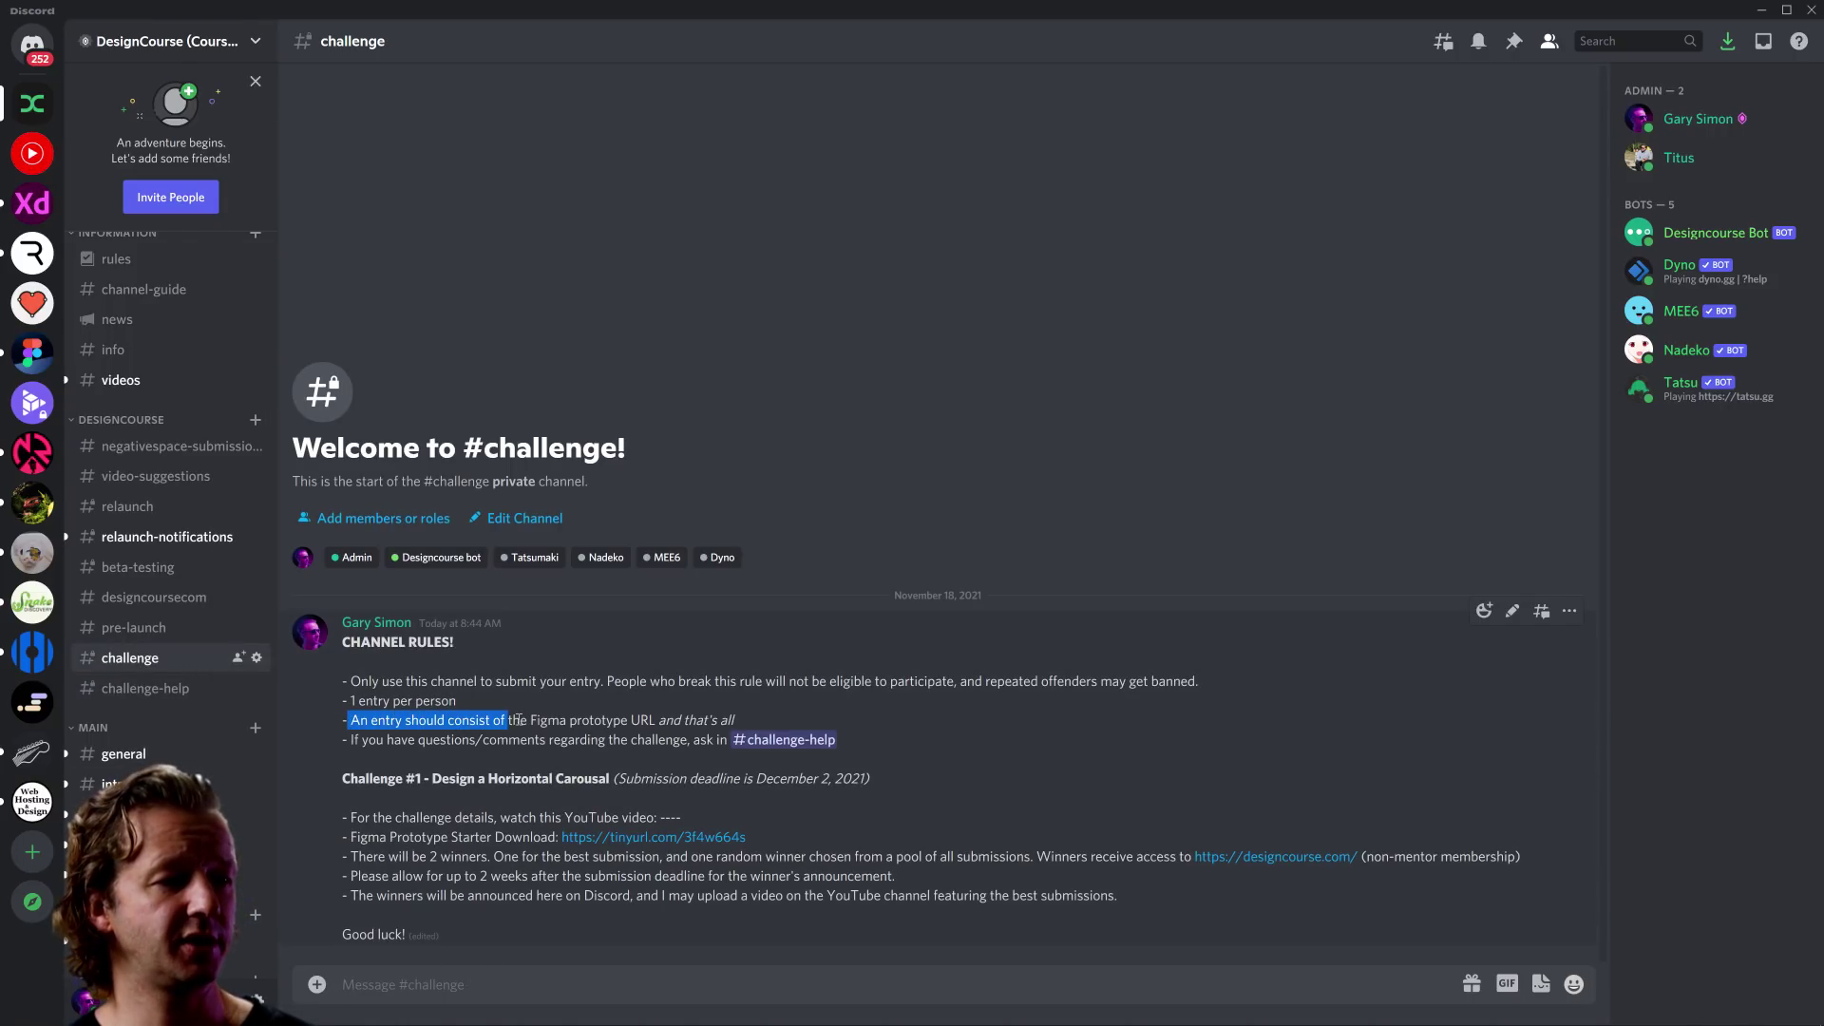
drag(622, 721, 730, 721)
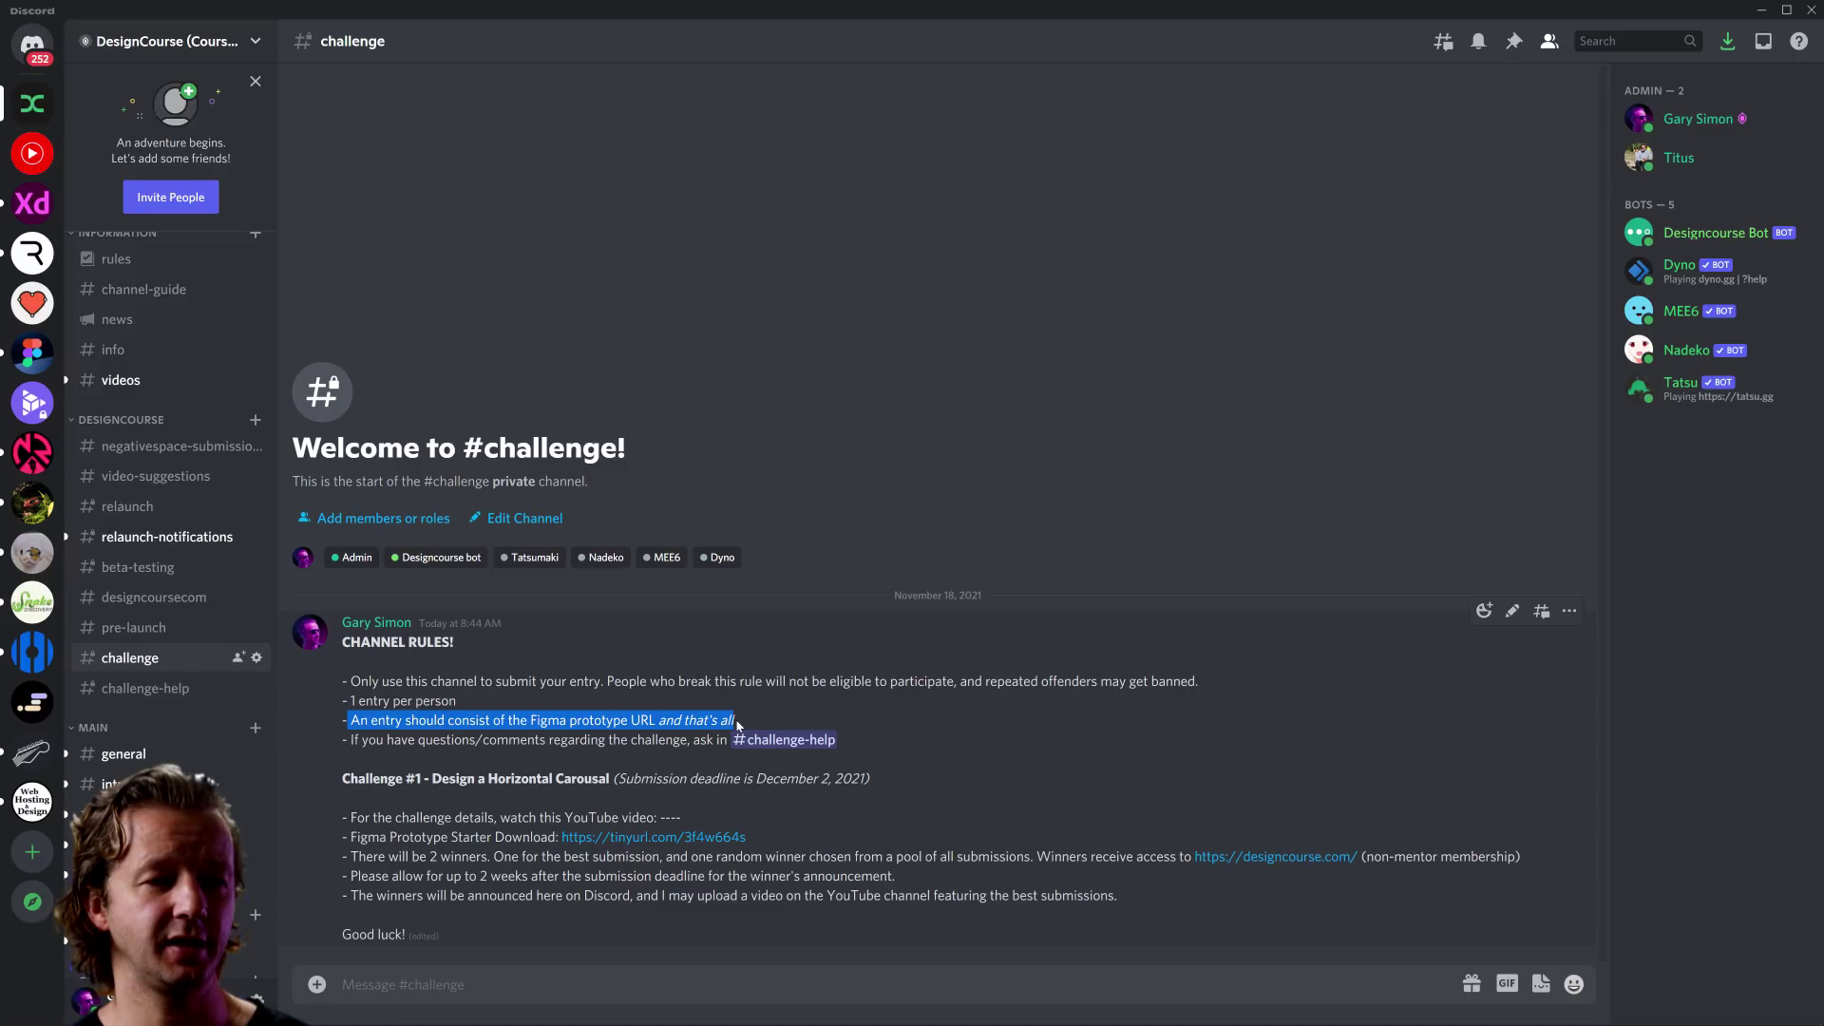
click(737, 724)
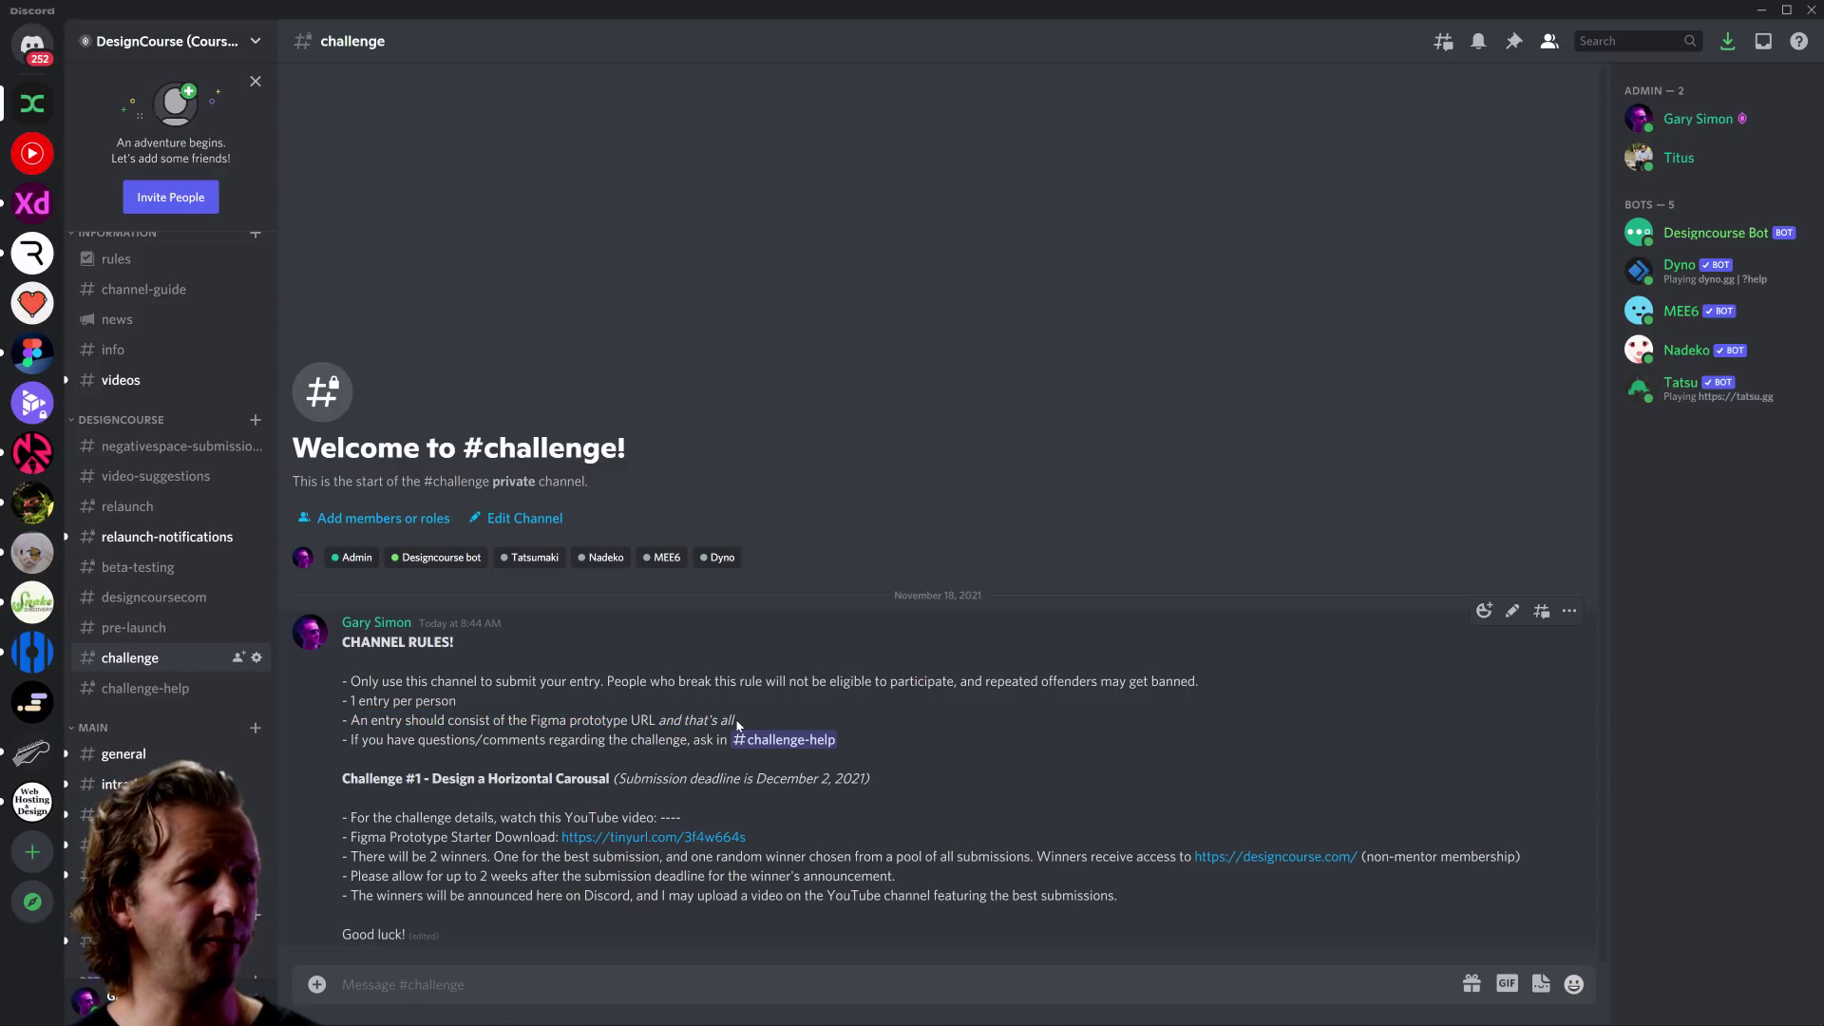
drag(454, 741, 681, 741)
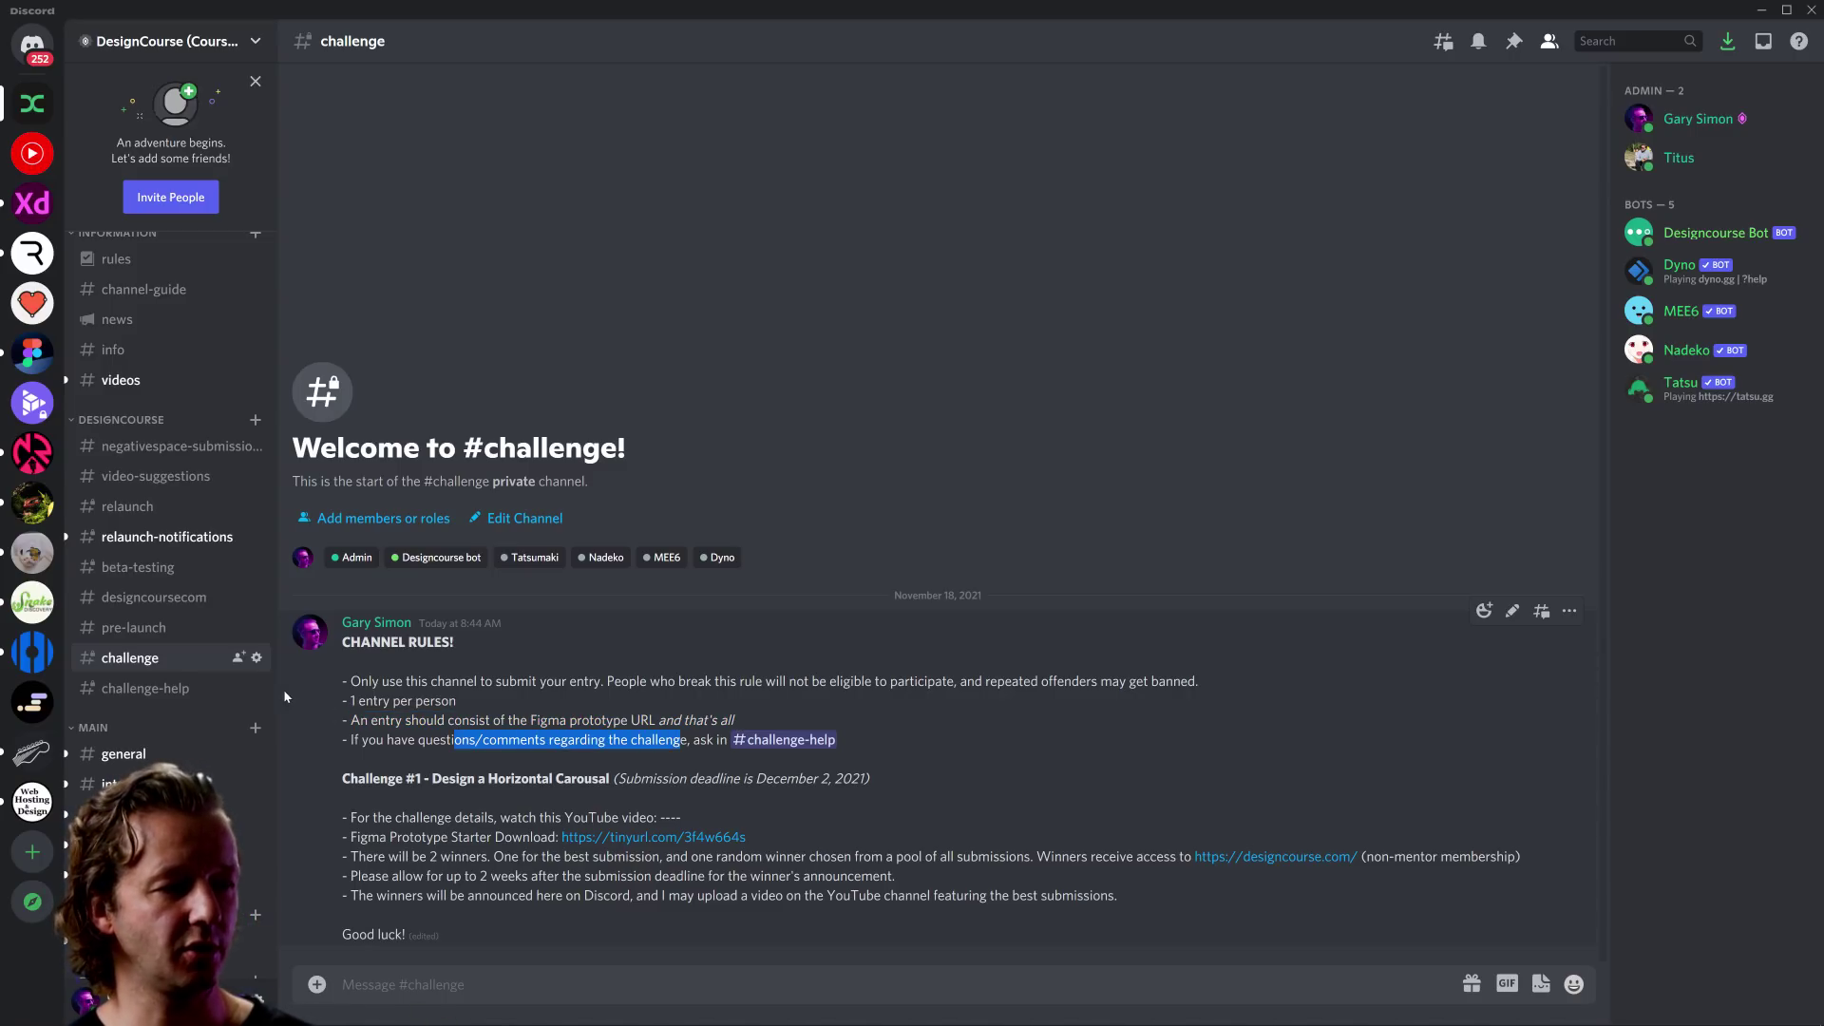
click(372, 826)
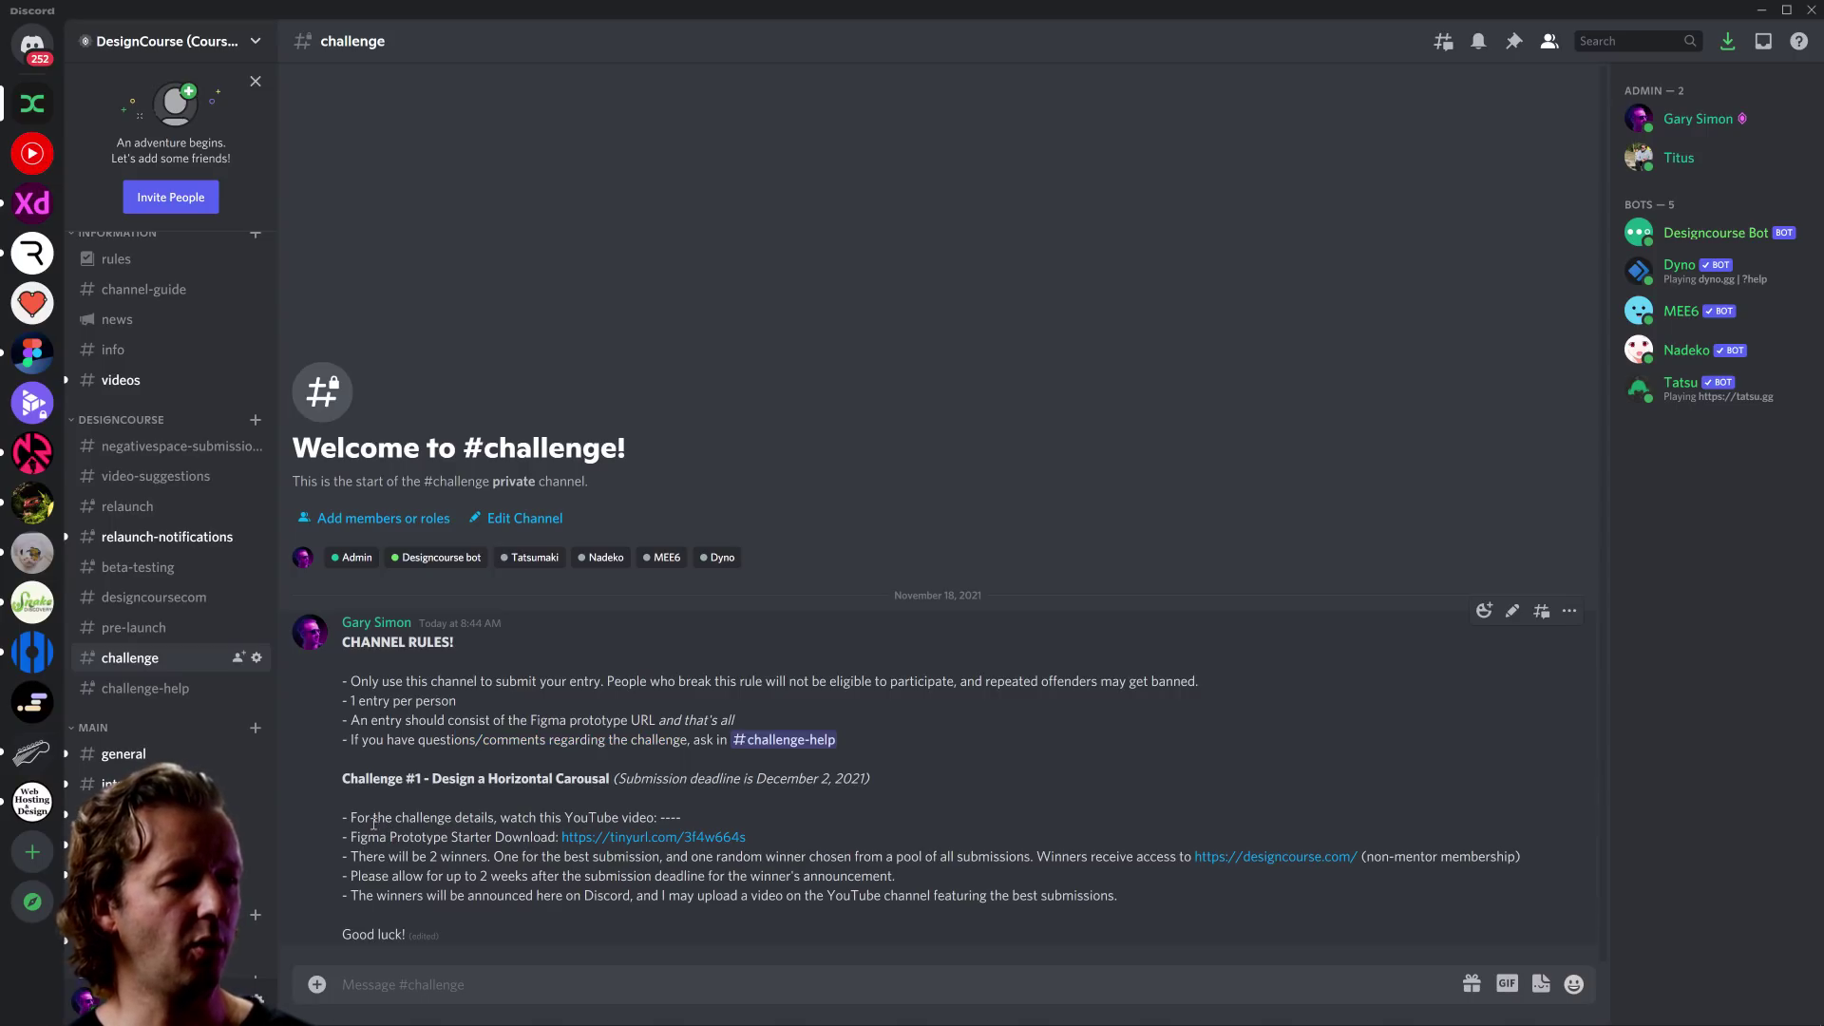